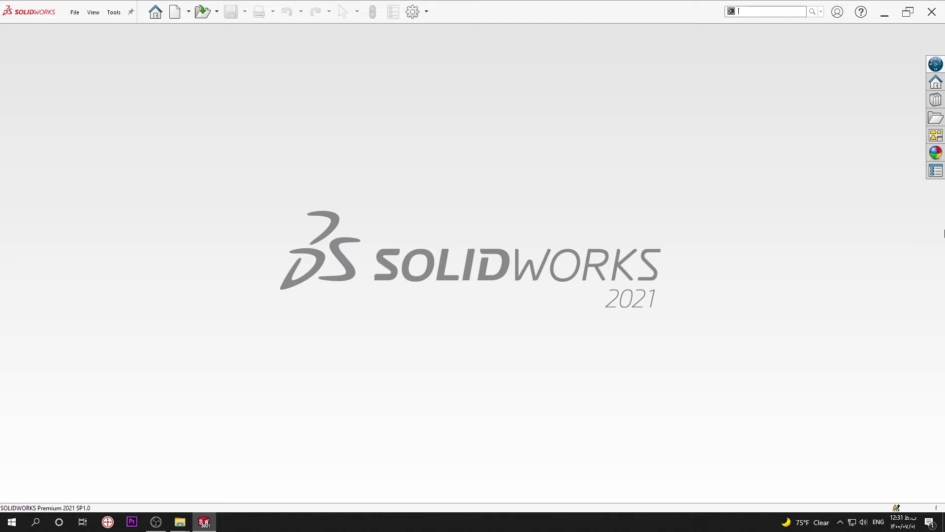
Step: Create a new blank part document and select the Top Plane
{"action": "left_click", "coordinate": [184, 16]}
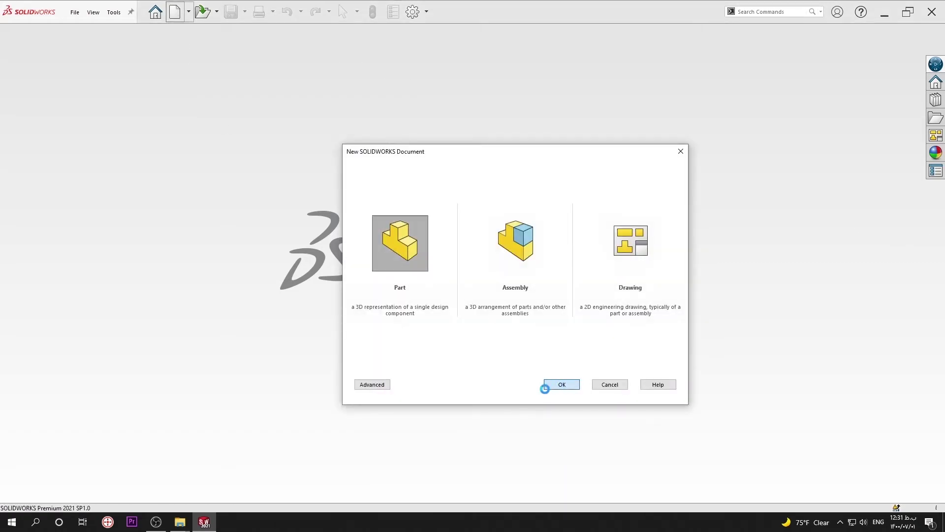
{"action": "left_click", "coordinate": [545, 386]}
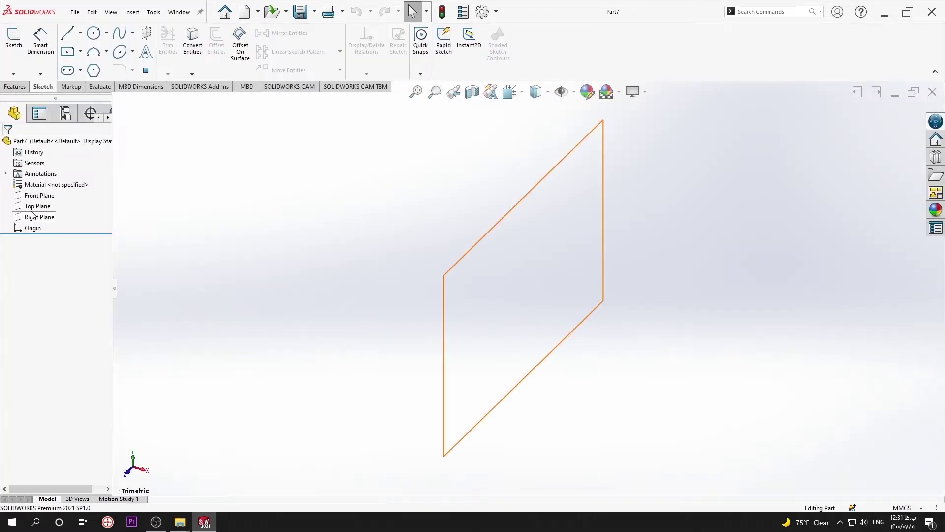
{"action": "left_click", "coordinate": [34, 206]}
Step: Draw a center rectangle on the Top Plane centred on the origin
{"action": "left_click", "coordinate": [44, 203]}
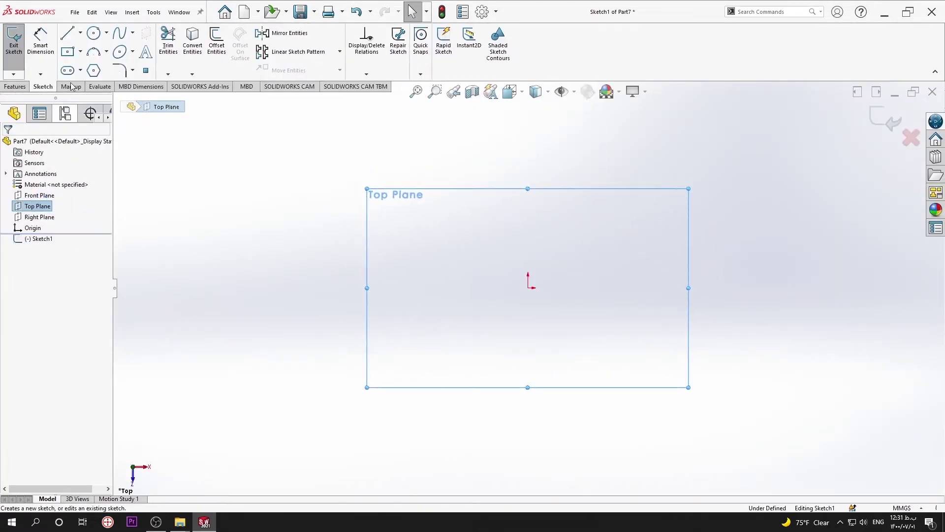
{"action": "left_click", "coordinate": [68, 52]}
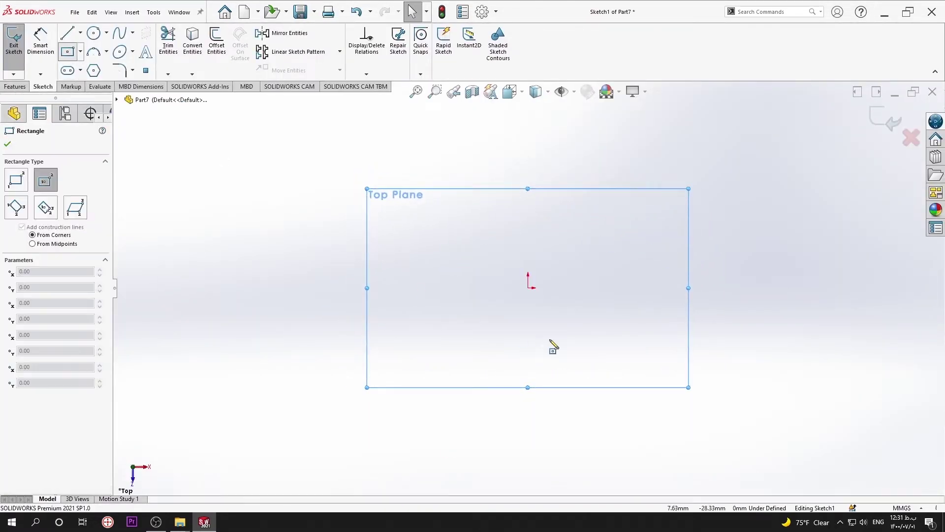
{"action": "left_click", "coordinate": [527, 287]}
{"action": "left_click", "coordinate": [434, 389]}
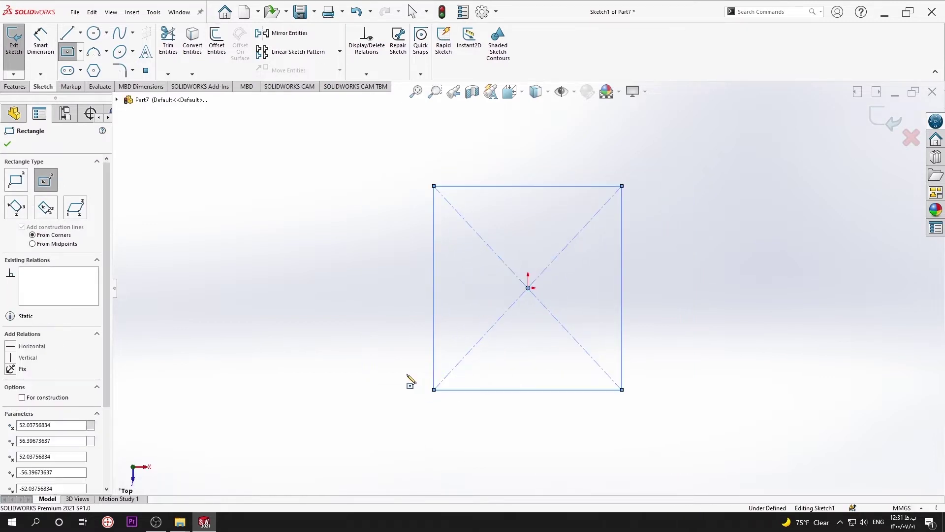
{"action": "left_click", "coordinate": [7, 145]}
Step: Dimension the square's height and width to 250 mm each
{"action": "left_click", "coordinate": [41, 40]}
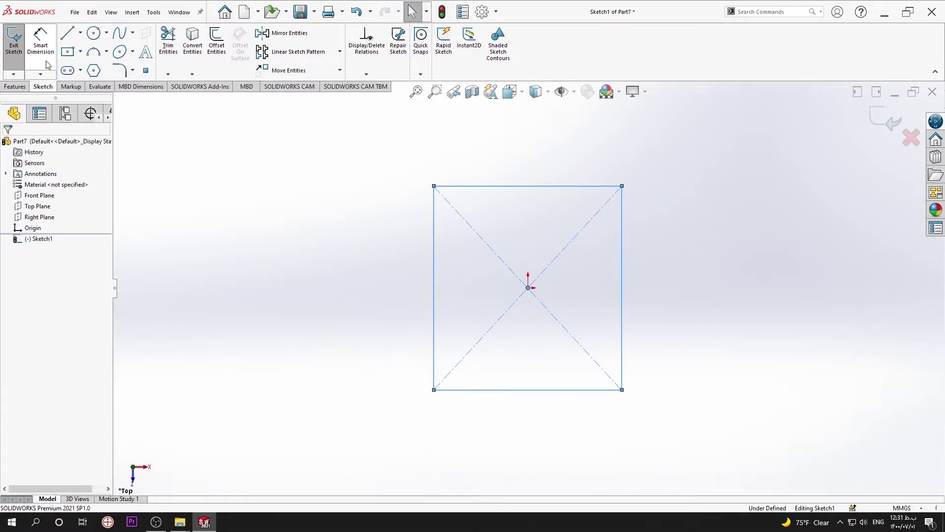
{"action": "left_click", "coordinate": [434, 274]}
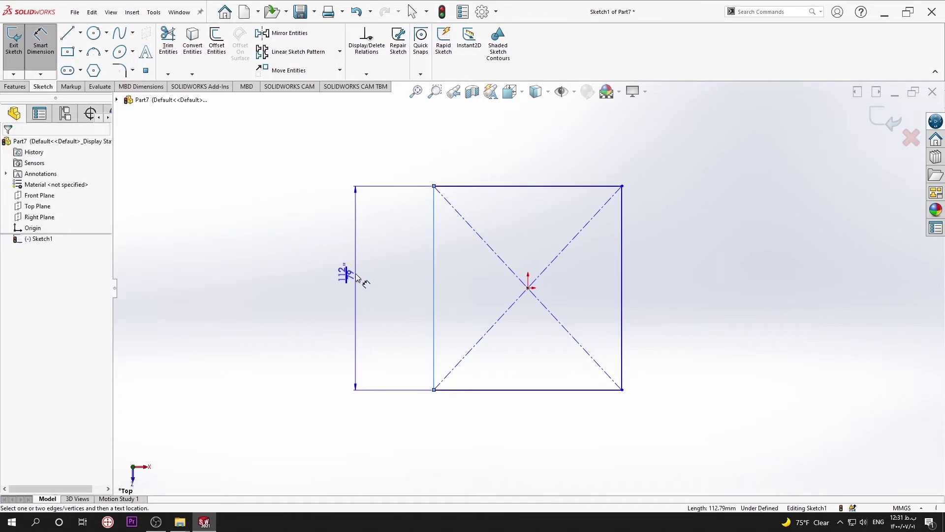
{"action": "left_click", "coordinate": [355, 273]}
{"action": "type", "text": "250"}
{"action": "key", "text": "Return"}
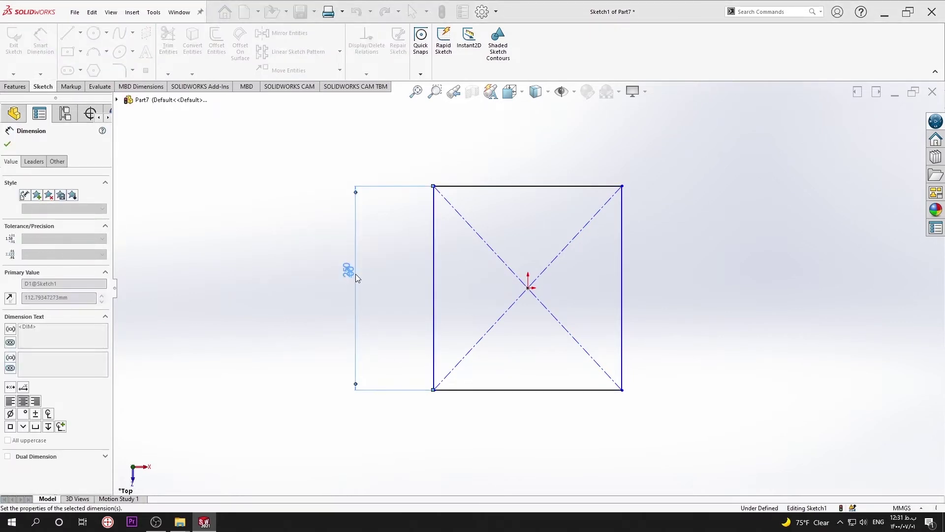
{"action": "left_click", "coordinate": [523, 390]}
{"action": "left_click", "coordinate": [517, 421]}
{"action": "type", "text": "250"}
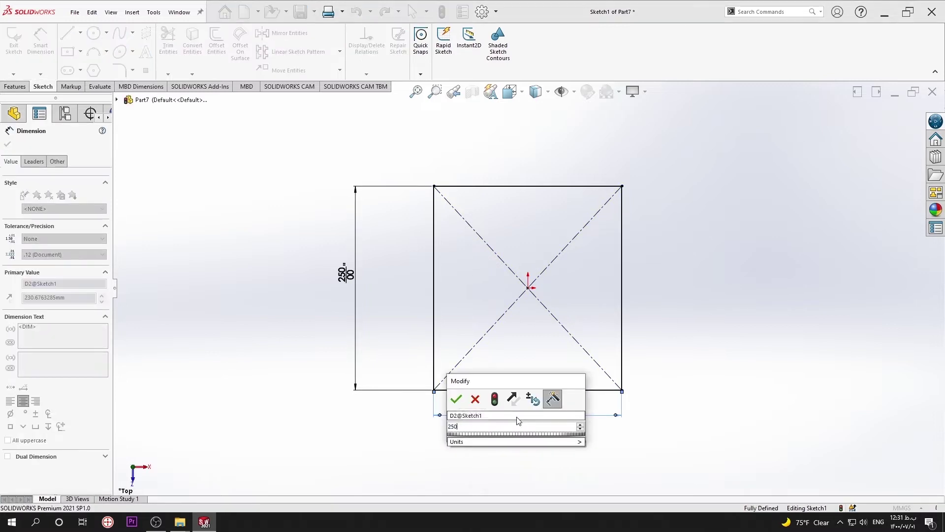
{"action": "key", "text": "Return"}
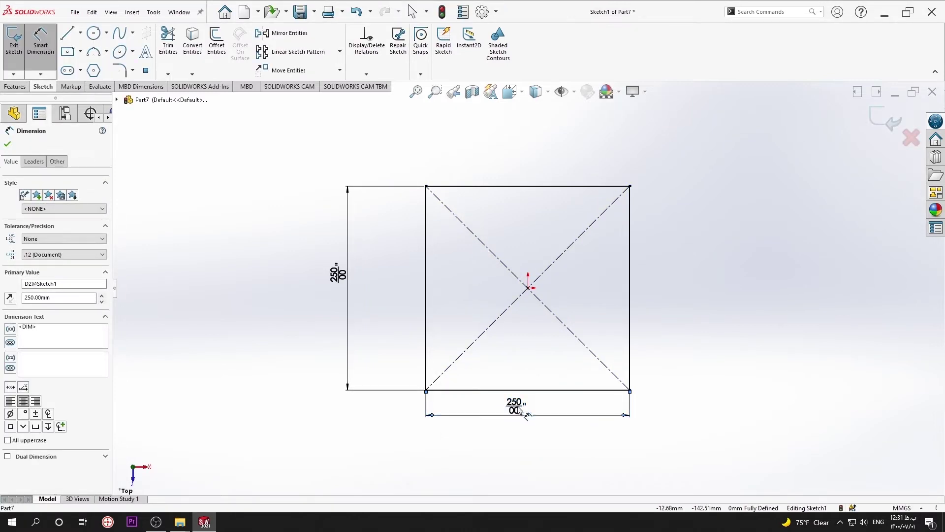
{"action": "left_click_drag", "start_coordinate": [517, 408], "coordinate": [536, 438]}
{"action": "left_click", "coordinate": [414, 450]}
{"action": "scroll", "coordinate": [571, 271], "scroll_direction": "up", "scroll_amount": 2}
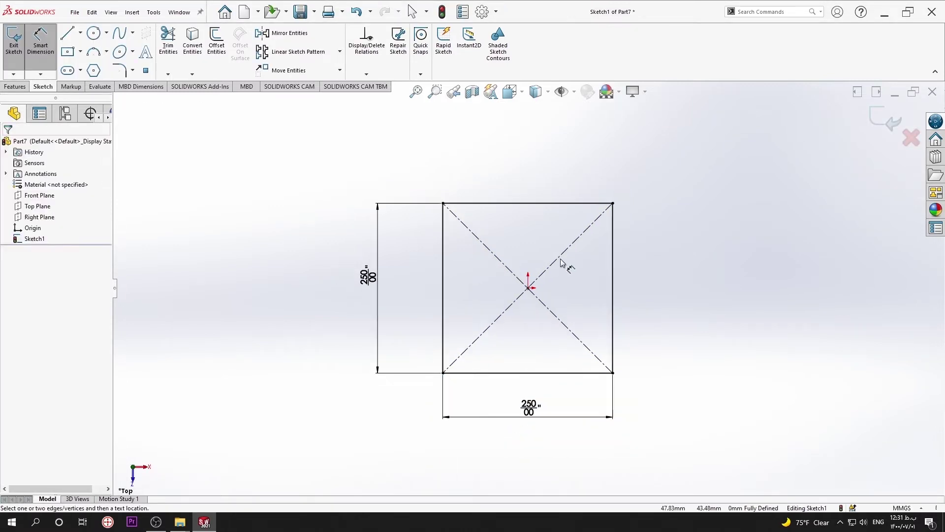
{"action": "scroll", "coordinate": [561, 266], "scroll_direction": "up", "scroll_amount": 2}
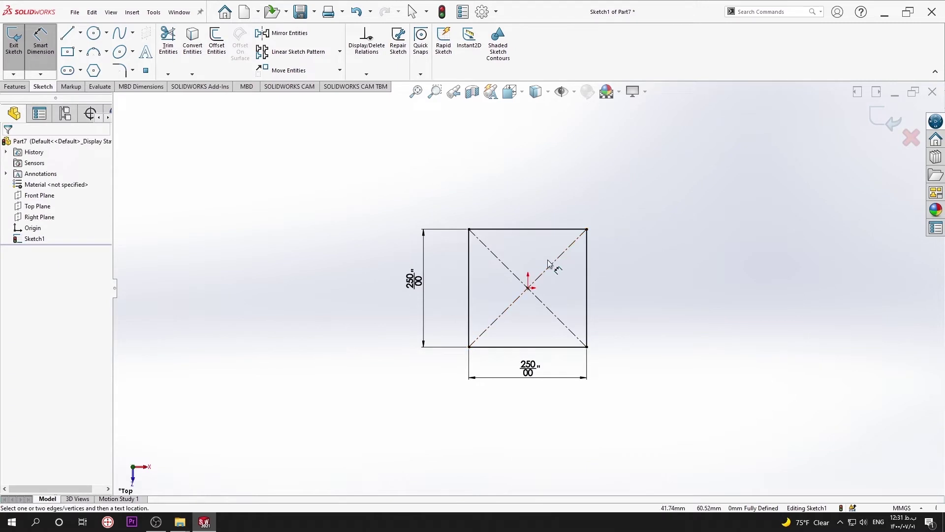
Step: Round the four corners of the 250 mm square with 15 mm sketch fillets
{"action": "left_click", "coordinate": [119, 70]}
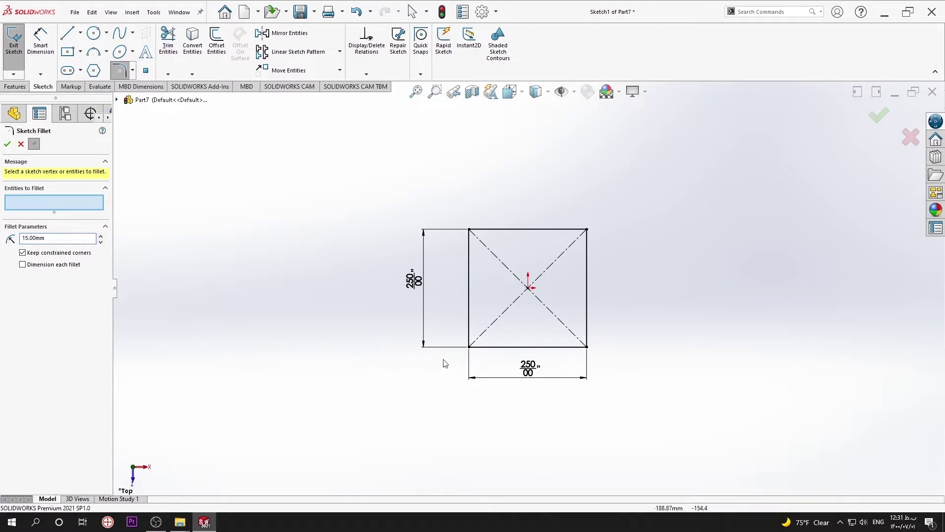
{"action": "left_click", "coordinate": [469, 261]}
{"action": "left_click", "coordinate": [488, 229]}
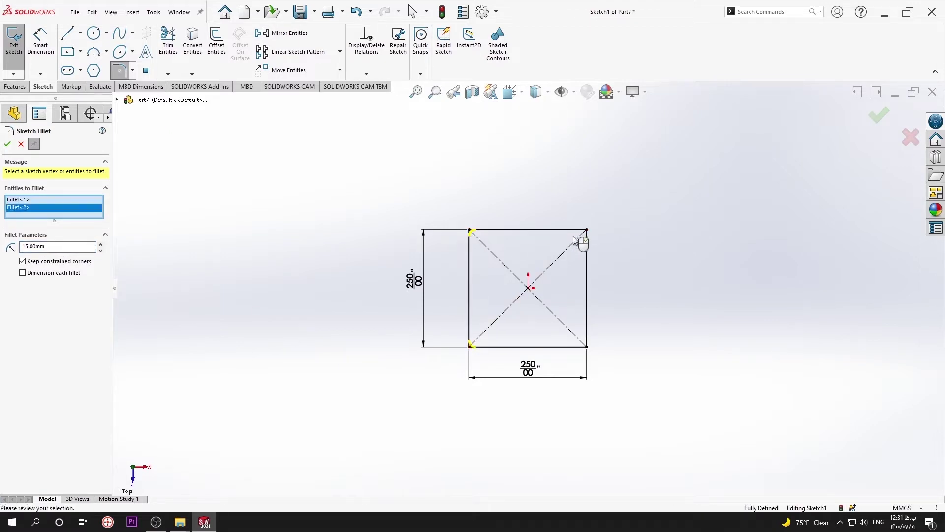
{"action": "left_click", "coordinate": [587, 241]}
{"action": "left_click", "coordinate": [586, 346]}
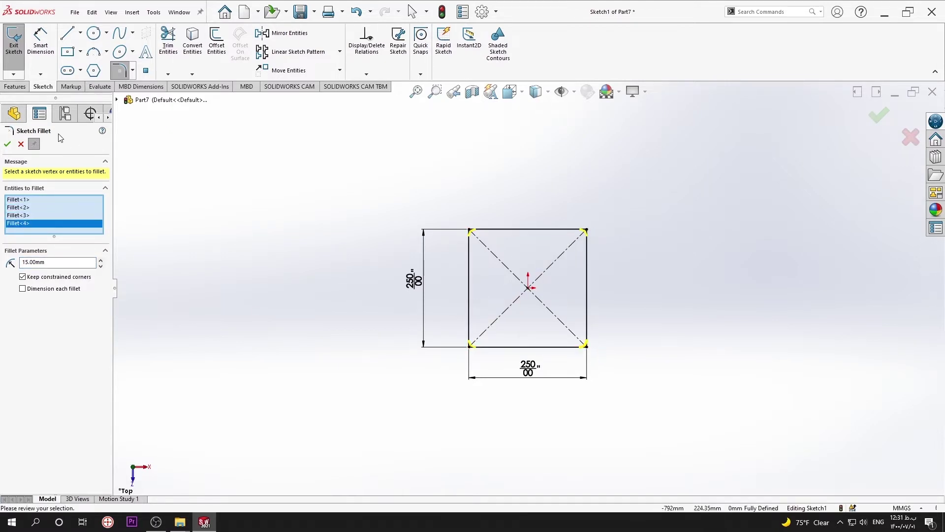
{"action": "left_click", "coordinate": [7, 143]}
{"action": "scroll", "coordinate": [540, 260], "scroll_direction": "down", "scroll_amount": 3}
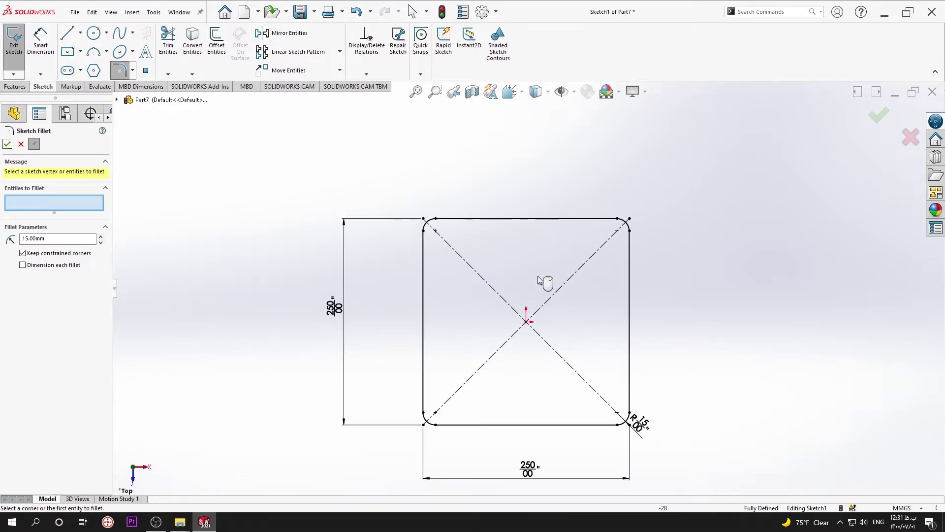
{"action": "scroll", "coordinate": [493, 302], "scroll_direction": "down", "scroll_amount": 2}
{"action": "left_click", "coordinate": [7, 143]}
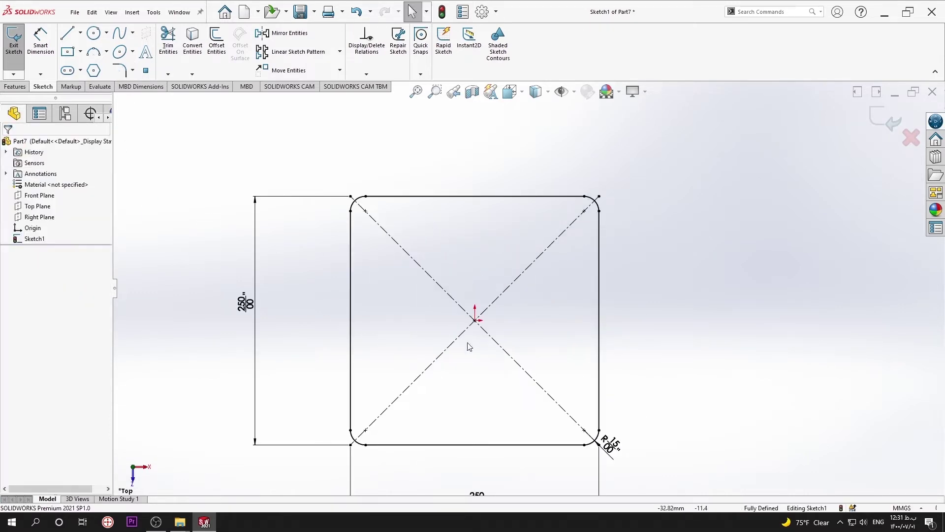
{"action": "scroll", "coordinate": [492, 364], "scroll_direction": "up", "scroll_amount": 2}
{"action": "scroll", "coordinate": [561, 375], "scroll_direction": "up", "scroll_amount": 1}
{"action": "scroll", "coordinate": [489, 316], "scroll_direction": "down", "scroll_amount": 2}
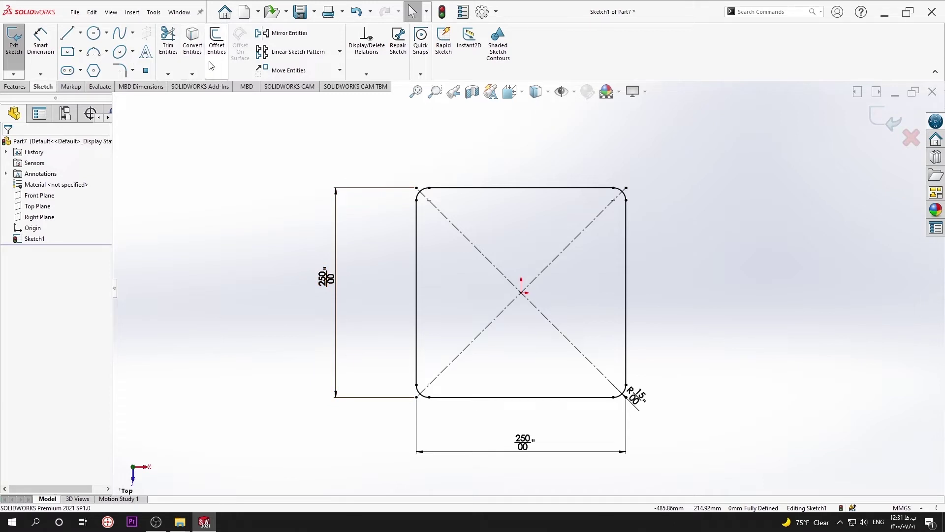
Step: Offset the rounded square outward by 20 mm
{"action": "left_click", "coordinate": [217, 42]}
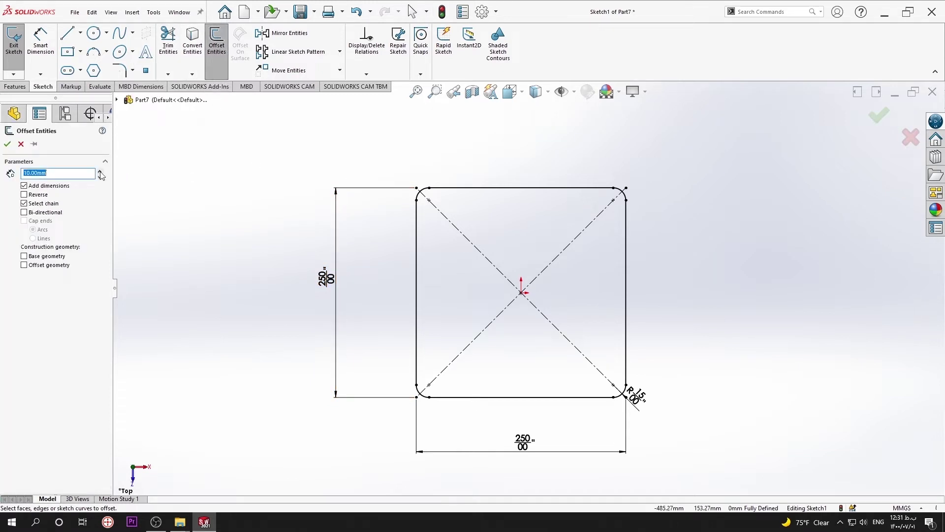
{"action": "left_click", "coordinate": [446, 189]}
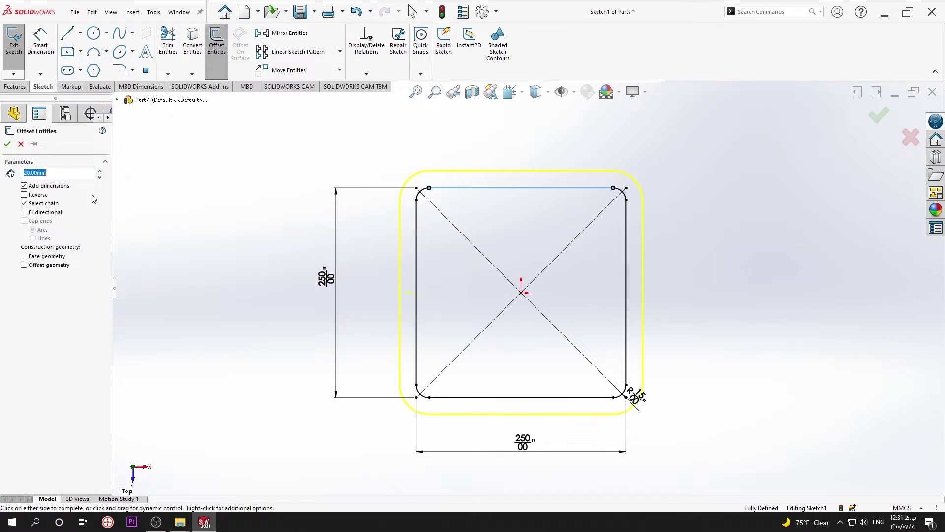
{"action": "left_click", "coordinate": [7, 144]}
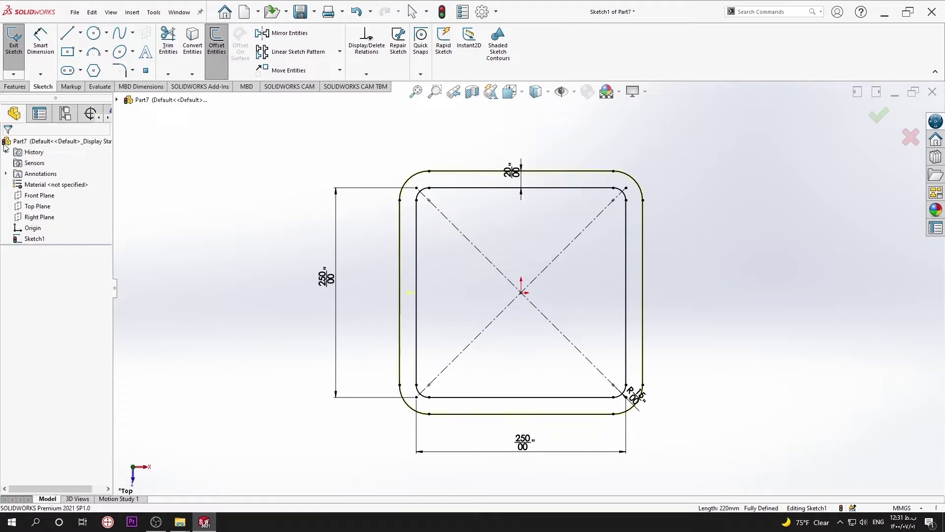
Step: Add a second outward offset of the rounded square at 30 mm
{"action": "left_click", "coordinate": [211, 74]}
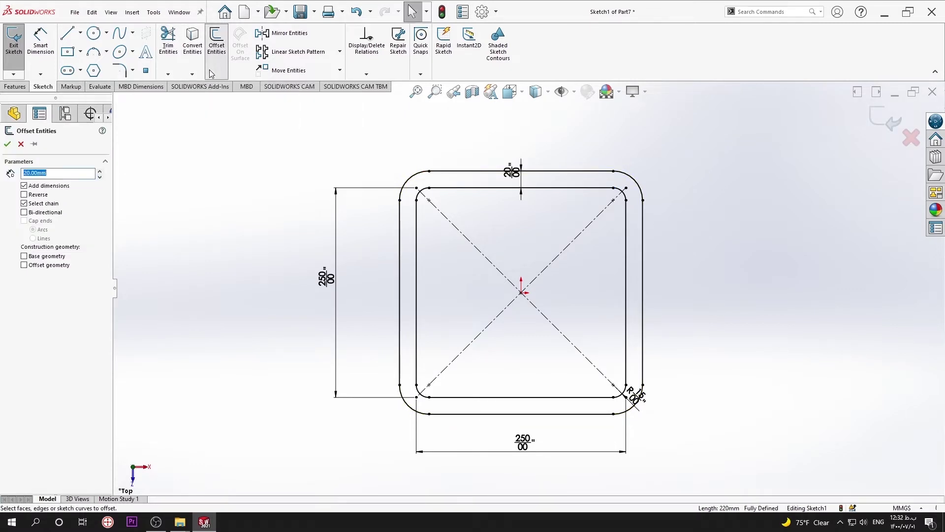
{"action": "left_click", "coordinate": [415, 249]}
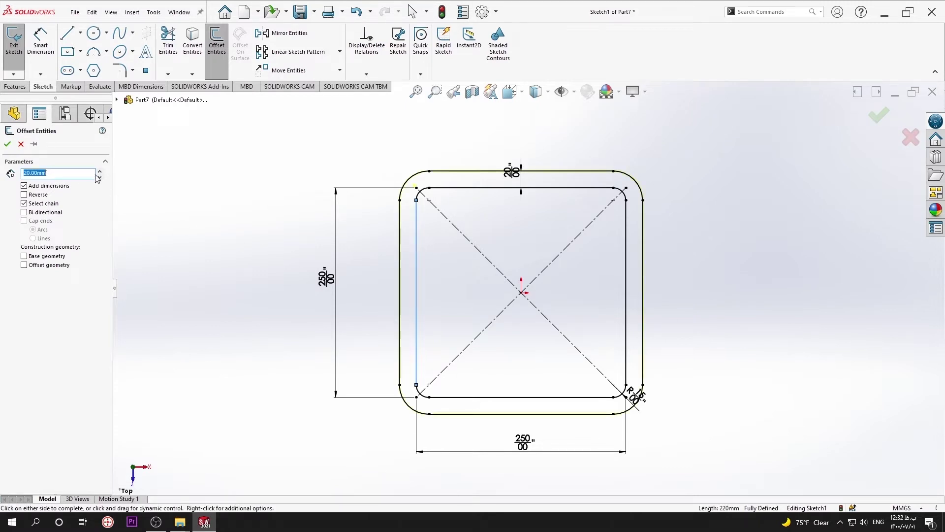
{"action": "left_click", "coordinate": [99, 172]}
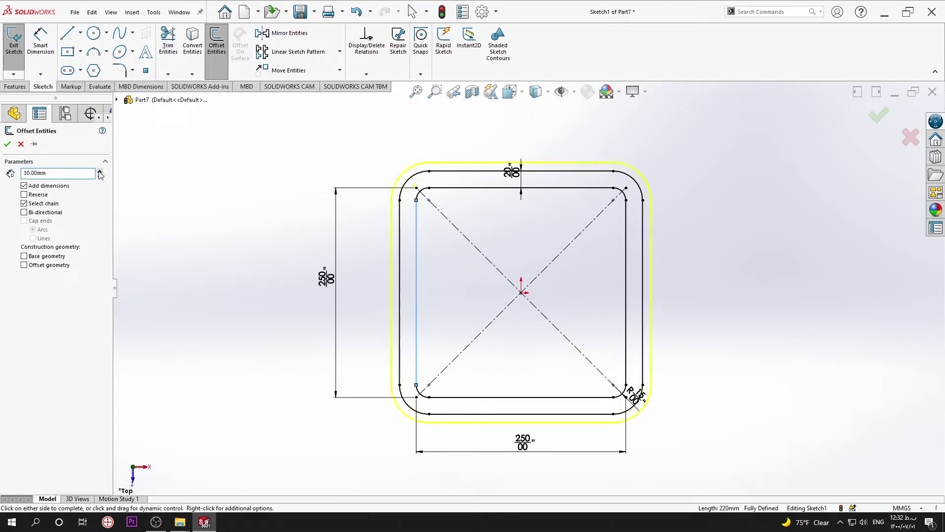
{"action": "left_click", "coordinate": [6, 142]}
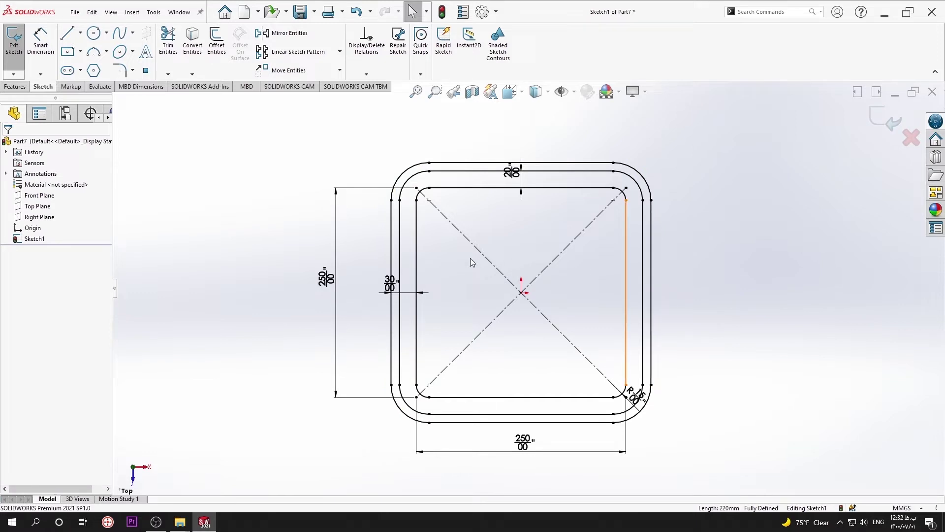
{"action": "left_click", "coordinate": [13, 86]}
Step: Extrude the outermost rounded outline Blind 10 mm as Boss-Extrude1
{"action": "left_click", "coordinate": [18, 39]}
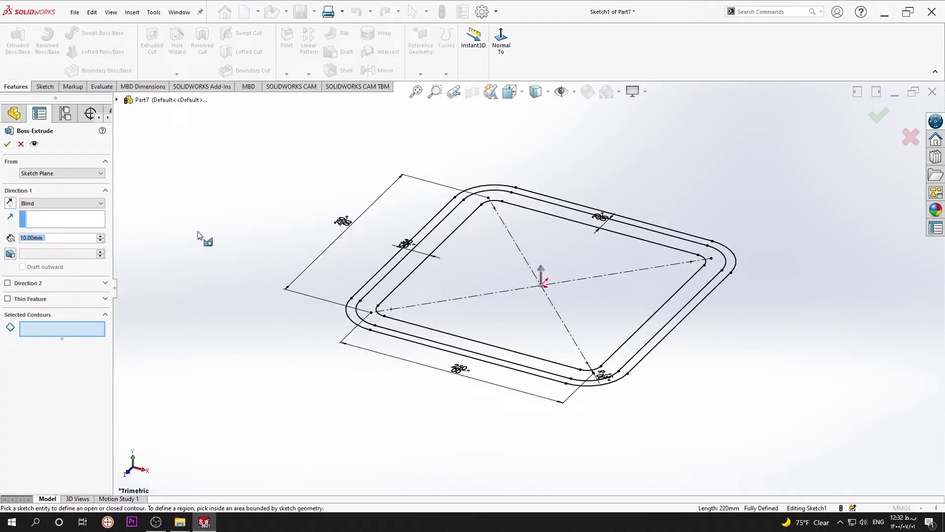
{"action": "scroll", "coordinate": [394, 241], "scroll_direction": "down", "scroll_amount": 3}
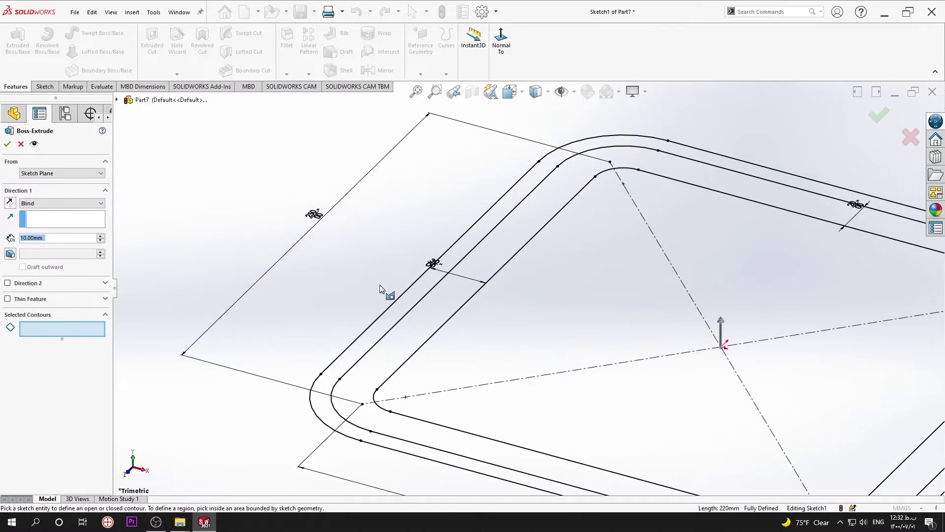
{"action": "left_click", "coordinate": [393, 306]}
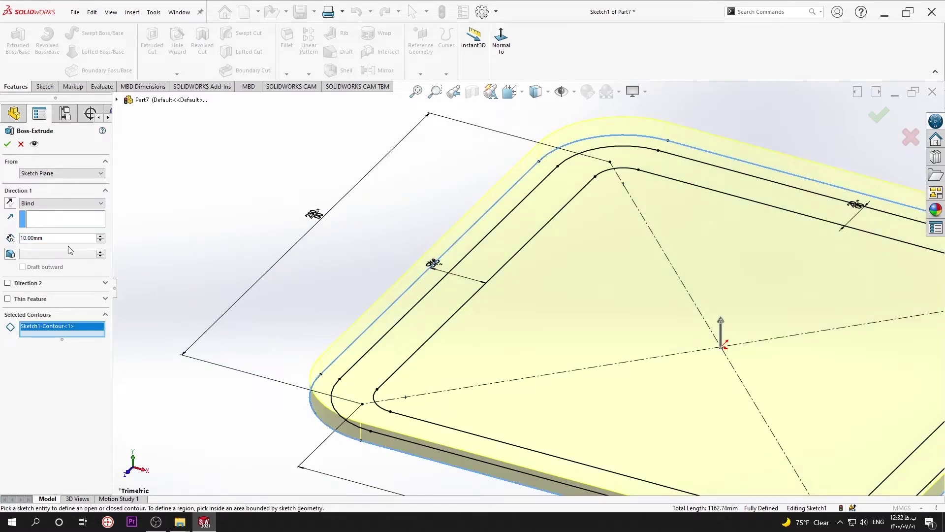
{"action": "left_click", "coordinate": [6, 144]}
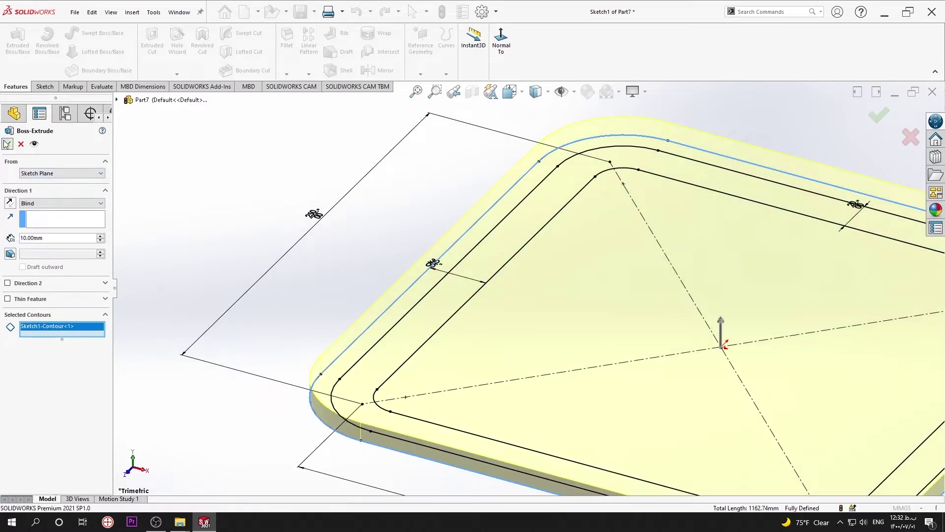
{"action": "scroll", "coordinate": [744, 373], "scroll_direction": "up", "scroll_amount": 3}
{"action": "scroll", "coordinate": [745, 373], "scroll_direction": "up", "scroll_amount": 2}
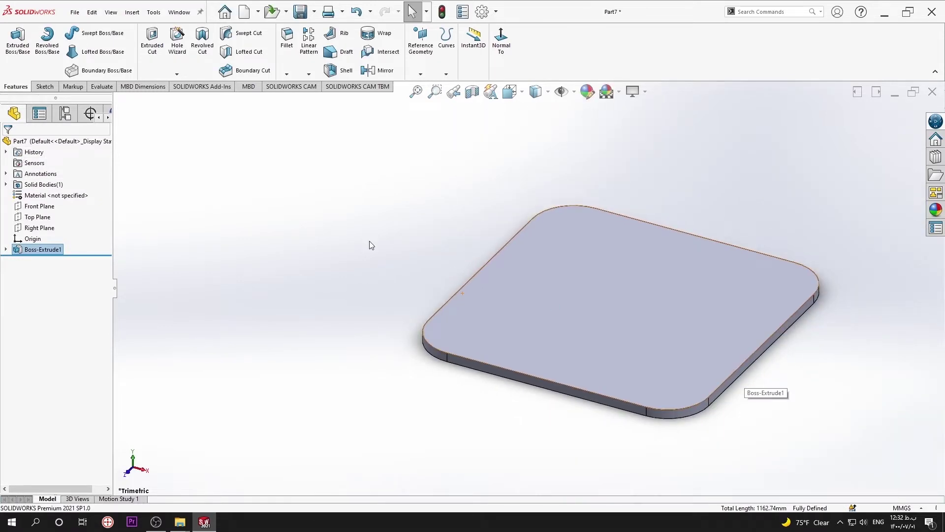
Step: Extrude Sketch1's inner block region and outer ring region 40 mm as Boss-Extrude2
{"action": "left_click", "coordinate": [7, 249]}
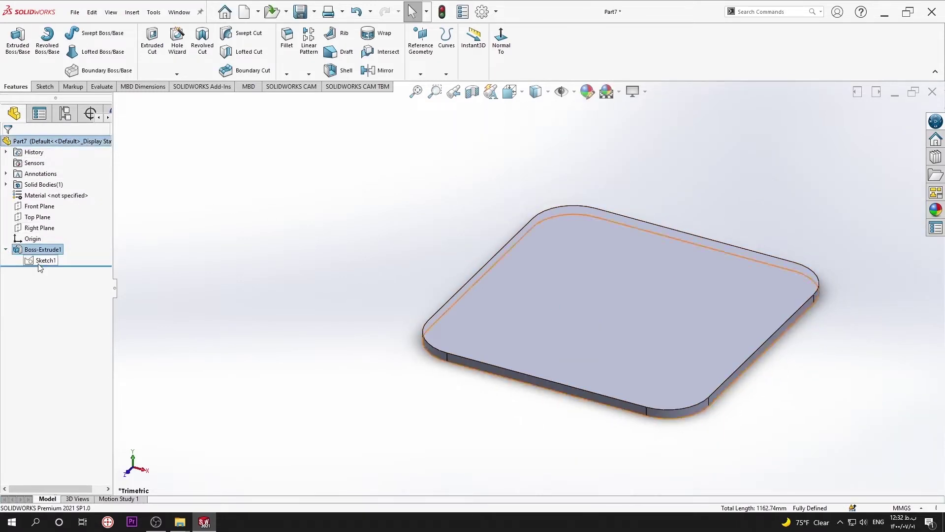
{"action": "left_click", "coordinate": [35, 261]}
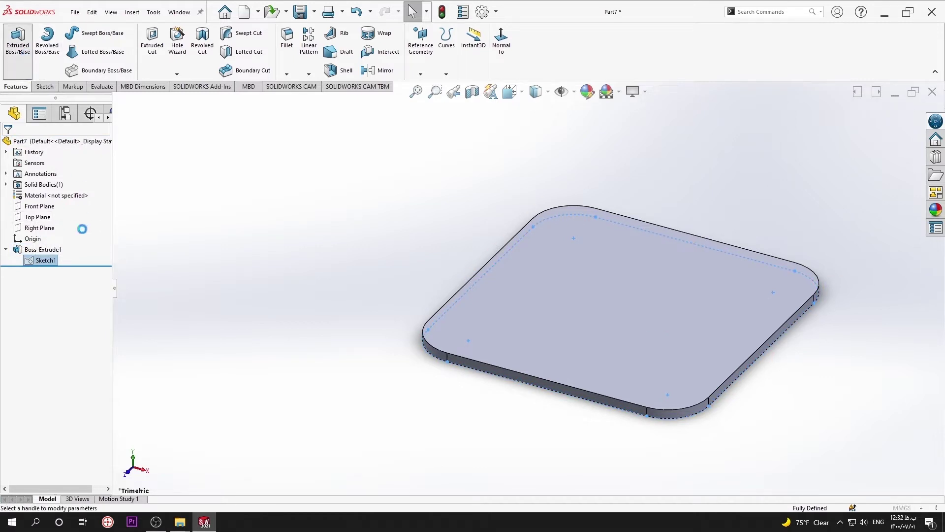
{"action": "left_click", "coordinate": [18, 39]}
{"action": "scroll", "coordinate": [485, 300], "scroll_direction": "down", "scroll_amount": 3}
{"action": "left_click", "coordinate": [462, 300]}
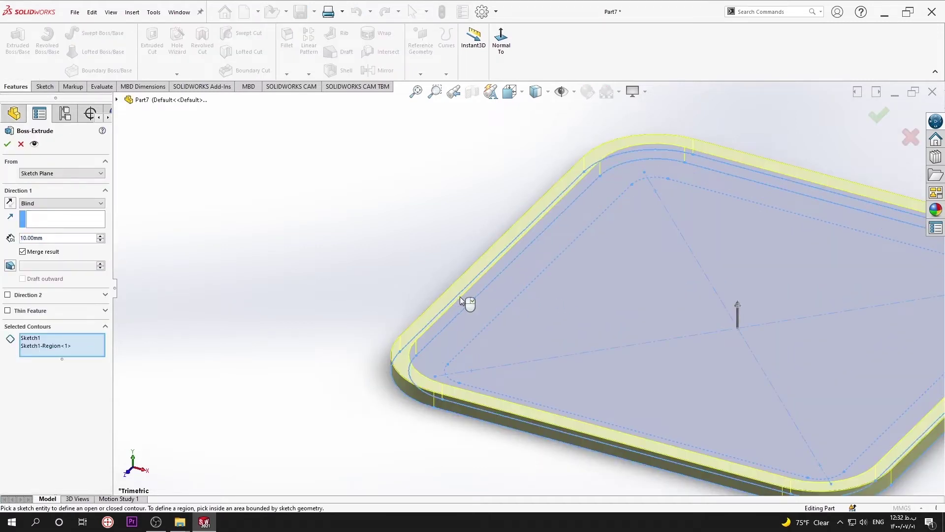
{"action": "left_click", "coordinate": [579, 321]}
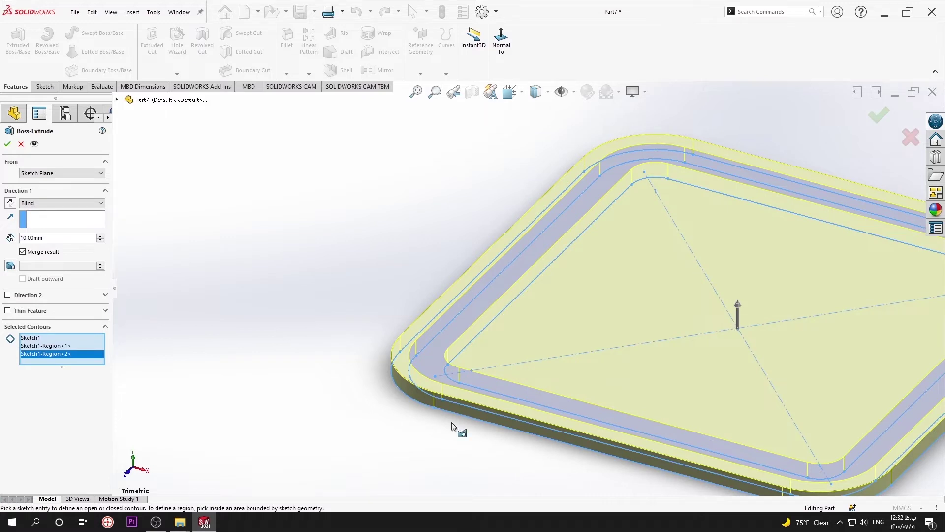
{"action": "left_click", "coordinate": [100, 237]}
{"action": "left_click", "coordinate": [100, 237]}
{"action": "left_click", "coordinate": [99, 237]}
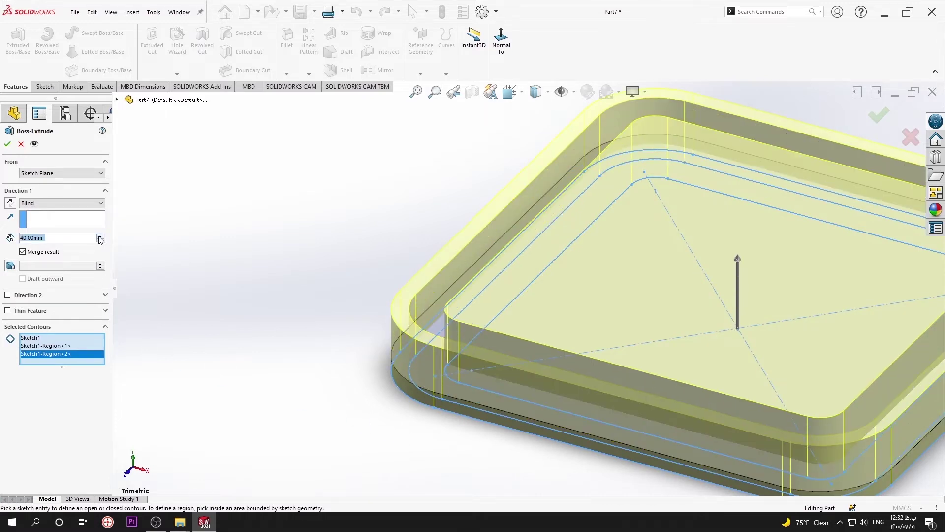
{"action": "left_click", "coordinate": [7, 145]}
{"action": "scroll", "coordinate": [598, 330], "scroll_direction": "up", "scroll_amount": 4}
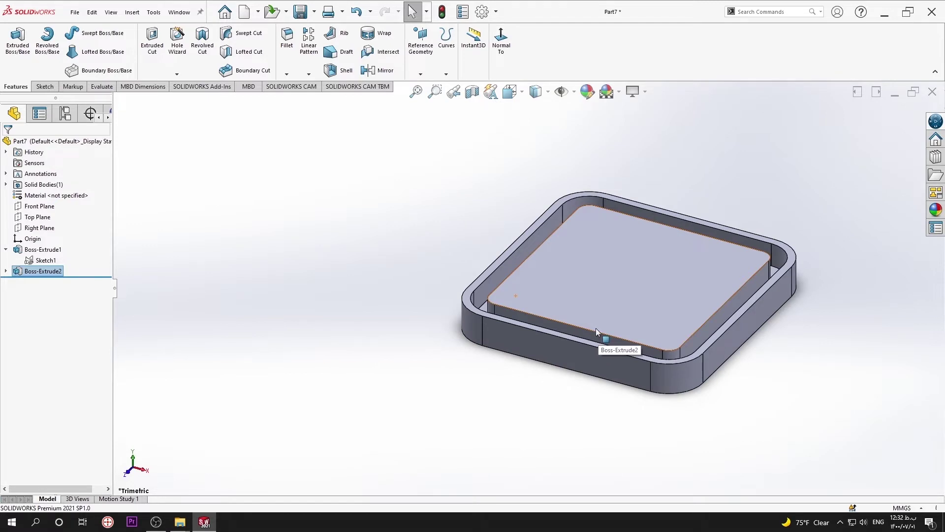
Step: Start a new sketch on the raised inner block's top face
{"action": "left_click", "coordinate": [149, 70]}
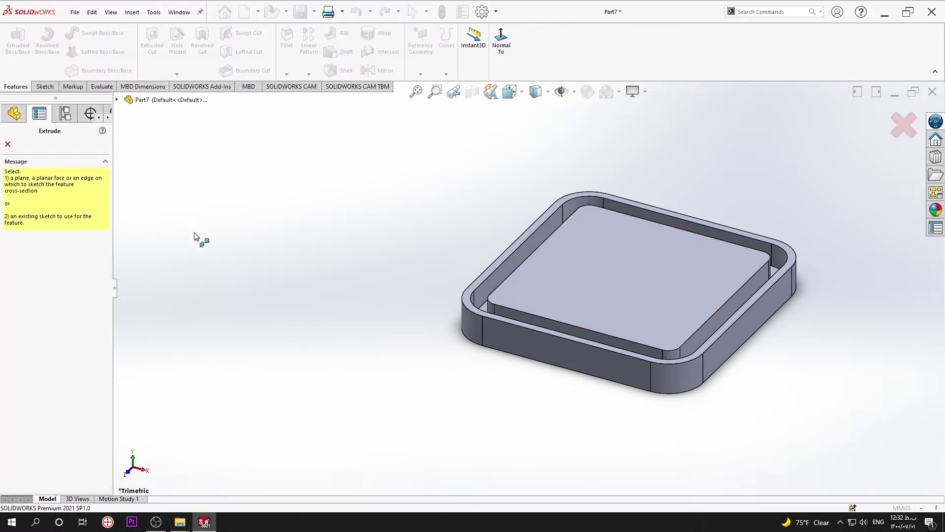
{"action": "left_click", "coordinate": [7, 144]}
{"action": "left_click", "coordinate": [581, 291]}
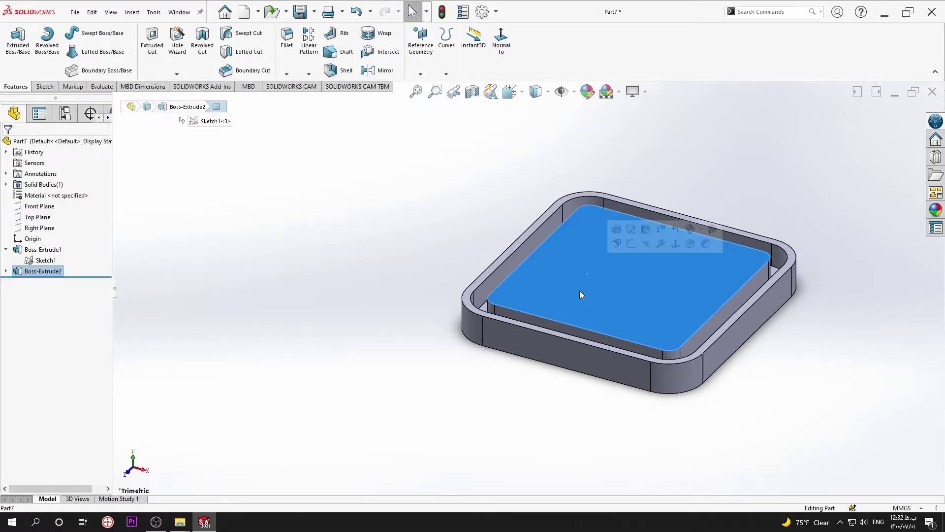
{"action": "left_click", "coordinate": [632, 244]}
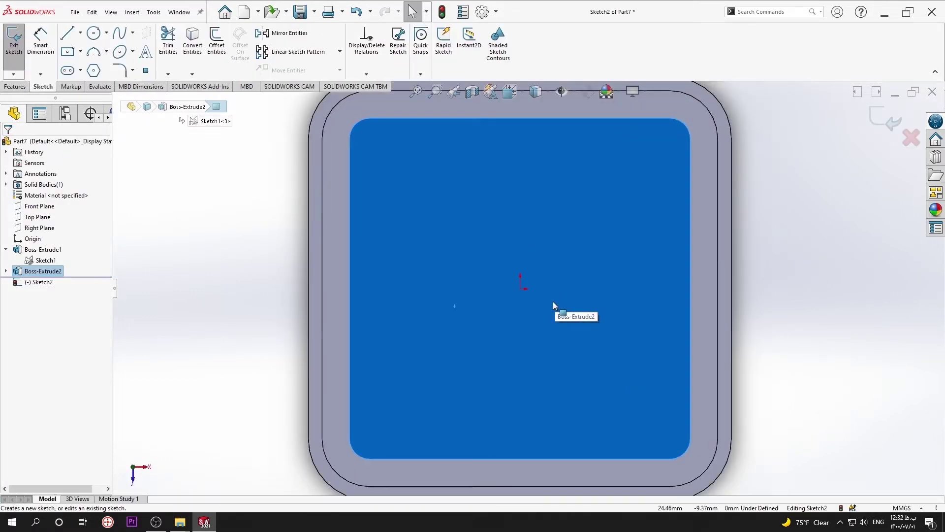
{"action": "scroll", "coordinate": [537, 304], "scroll_direction": "down", "scroll_amount": 2}
{"action": "scroll", "coordinate": [414, 192], "scroll_direction": "up", "scroll_amount": 3}
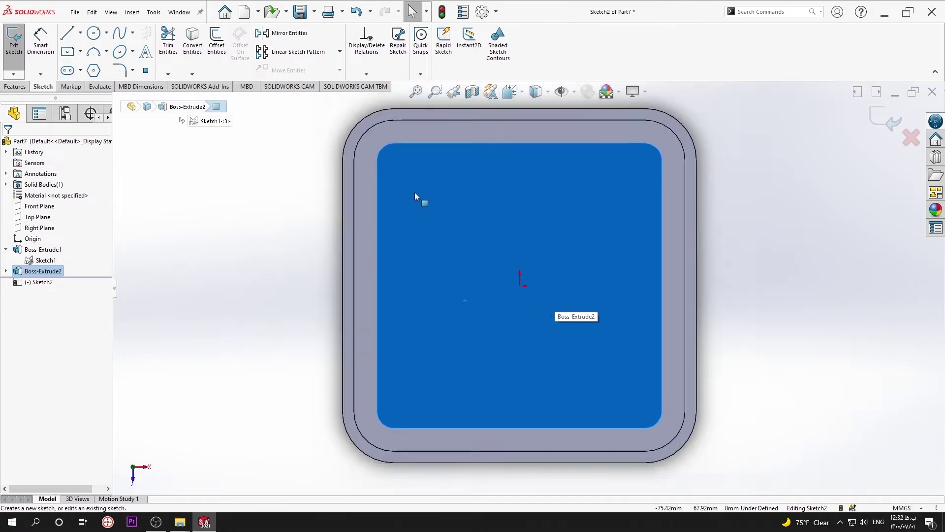
{"action": "scroll", "coordinate": [340, 131], "scroll_direction": "down", "scroll_amount": 1}
Step: Draw three connected lines forming a narrow diagonal slot from the top-left corner
{"action": "key", "text": "l"}
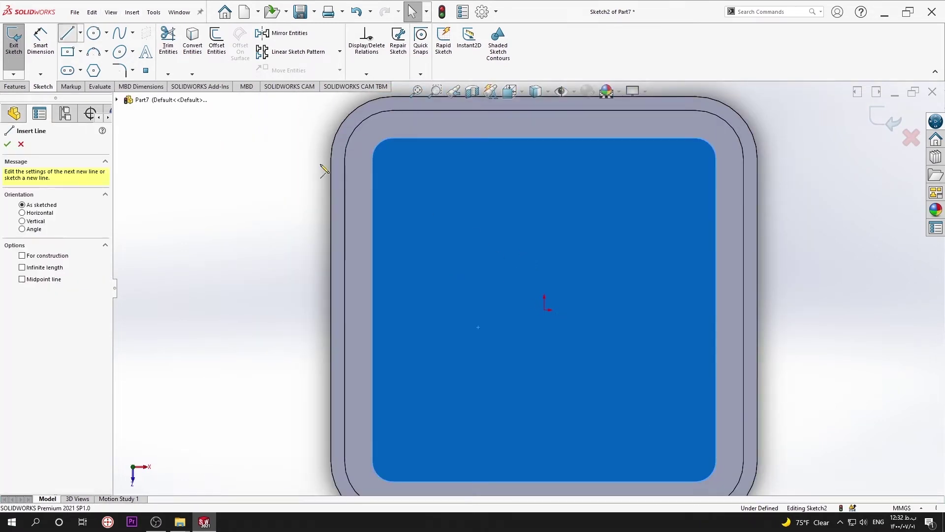
{"action": "left_click", "coordinate": [394, 140]}
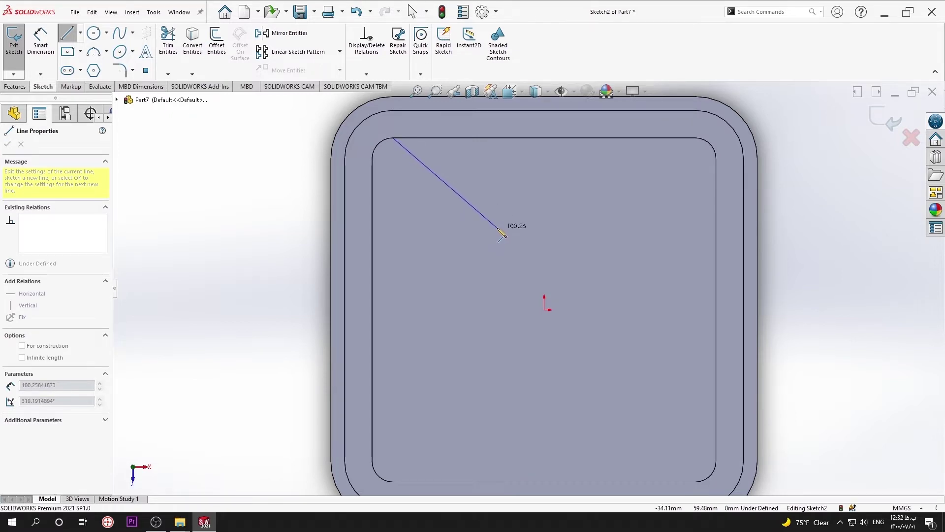
{"action": "left_click", "coordinate": [498, 228]}
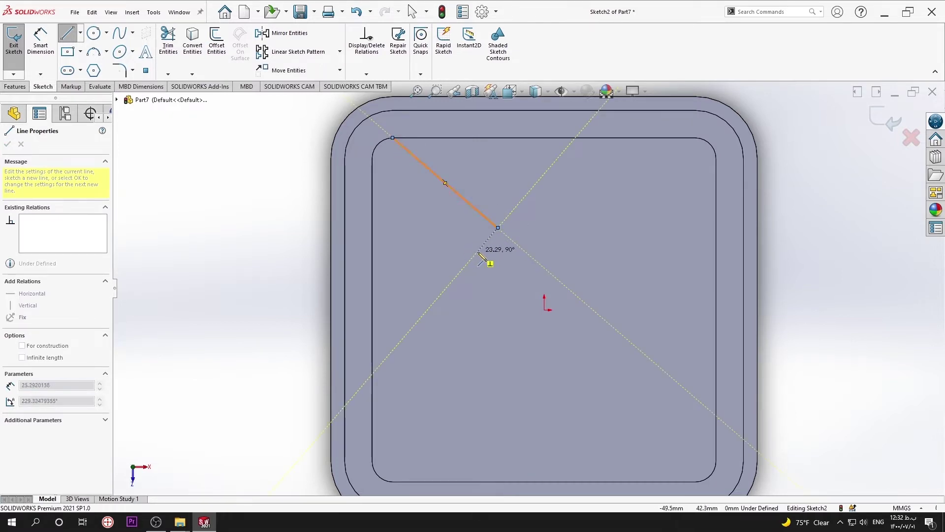
{"action": "left_click", "coordinate": [478, 251]}
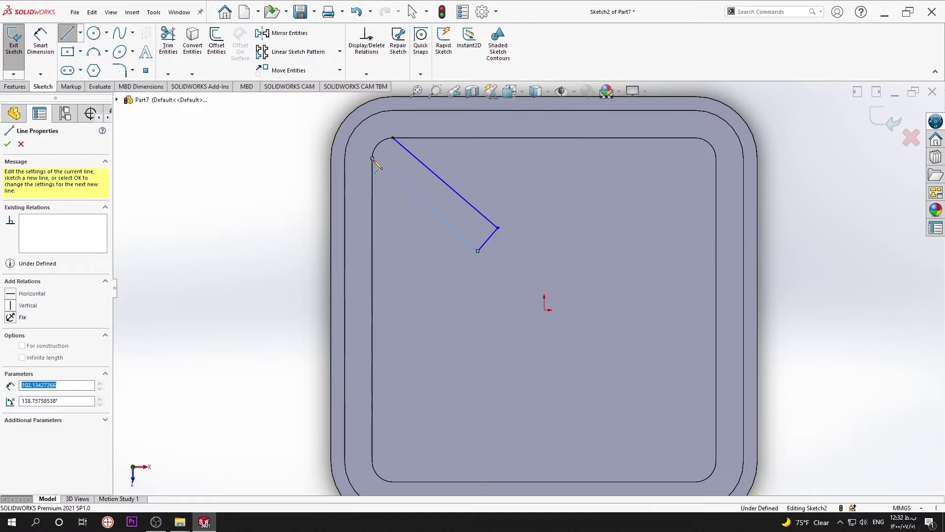
{"action": "right_click", "coordinate": [377, 165]}
{"action": "left_click", "coordinate": [400, 180]}
{"action": "key", "text": "Escape"}
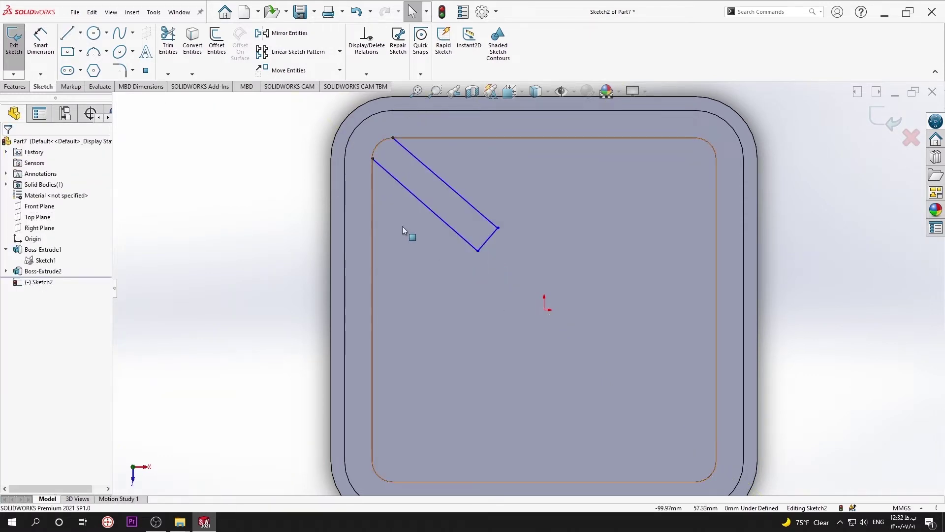
{"action": "scroll", "coordinate": [403, 227], "scroll_direction": "up", "scroll_amount": 2}
{"action": "scroll", "coordinate": [550, 234], "scroll_direction": "up", "scroll_amount": 2}
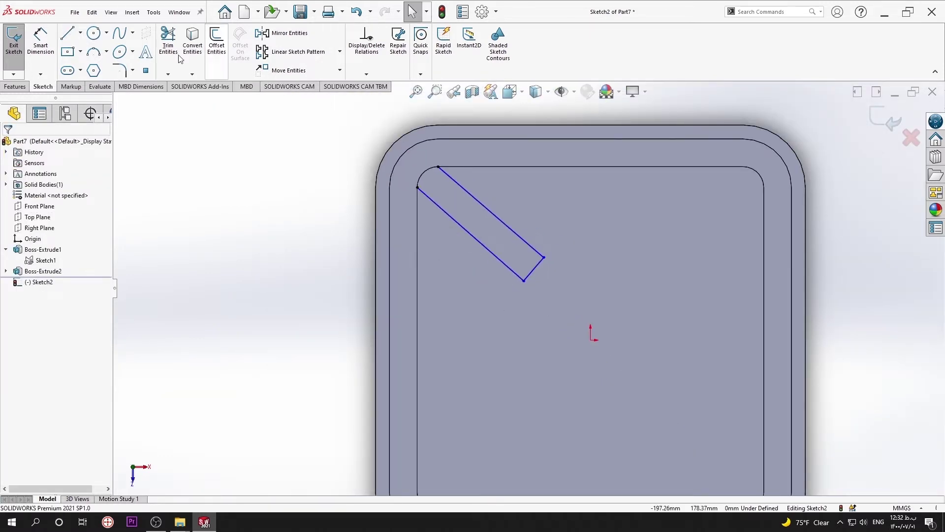
Step: Dimension both slot edges at 45° against the face's top and left edges
{"action": "left_click", "coordinate": [49, 35]}
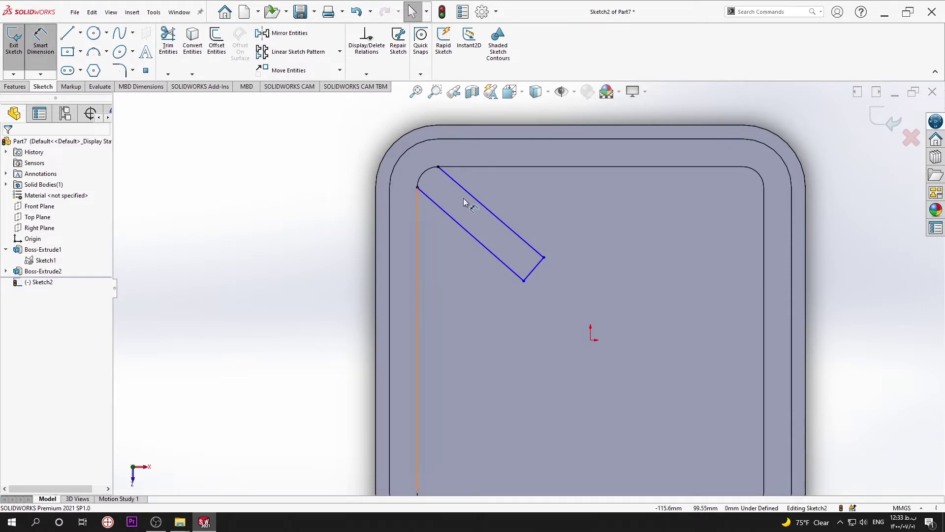
{"action": "left_click", "coordinate": [489, 207]}
{"action": "left_click", "coordinate": [502, 166]}
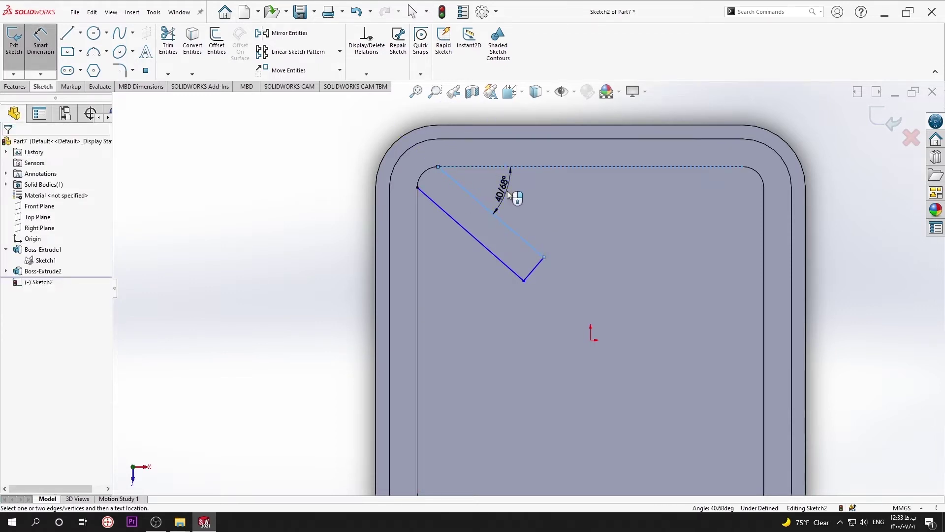
{"action": "left_click", "coordinate": [508, 192]}
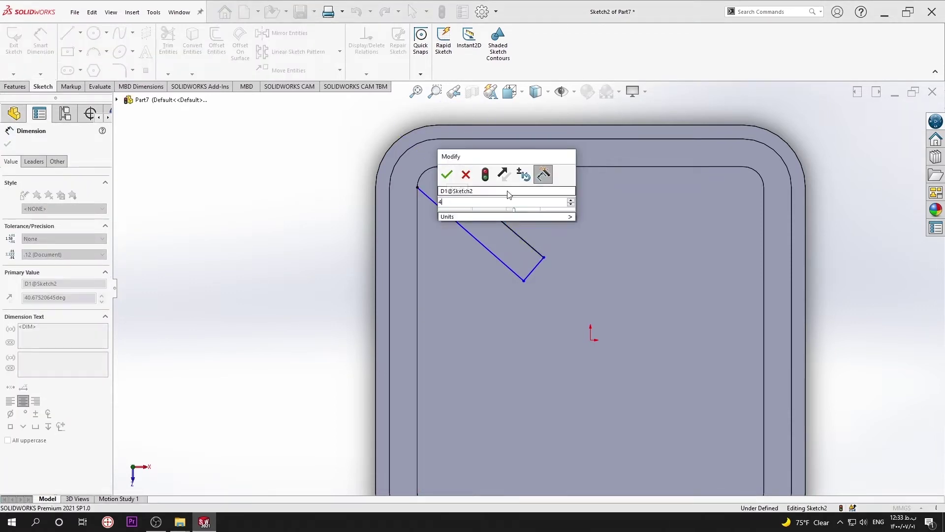
{"action": "key", "text": "Return"}
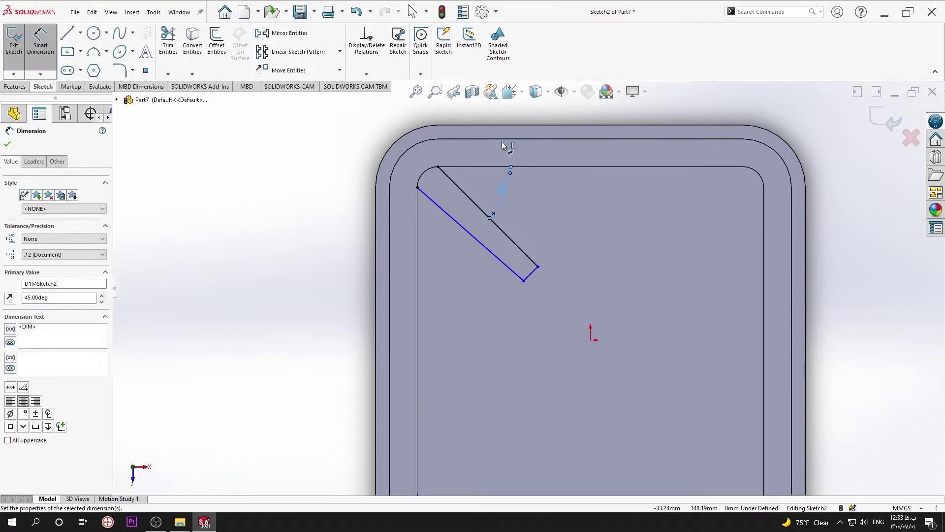
{"action": "left_click", "coordinate": [463, 230]}
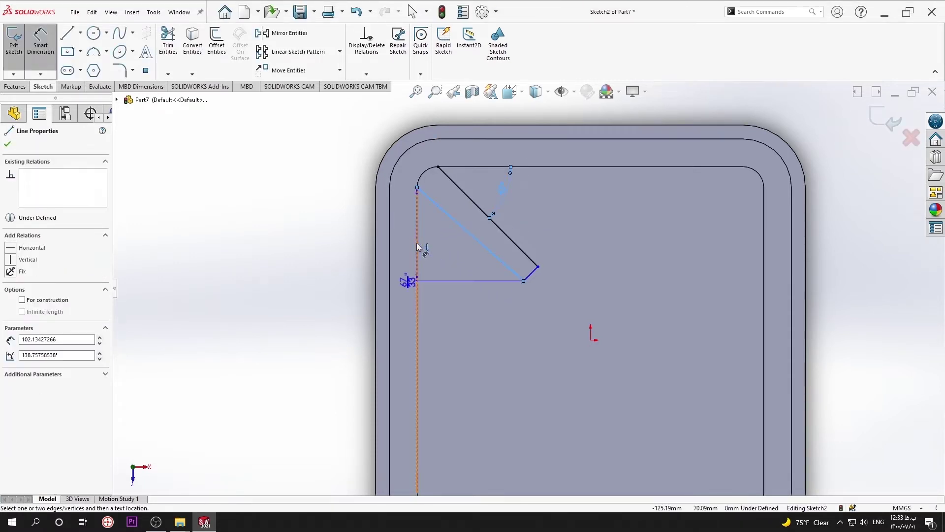
{"action": "left_click", "coordinate": [436, 280]}
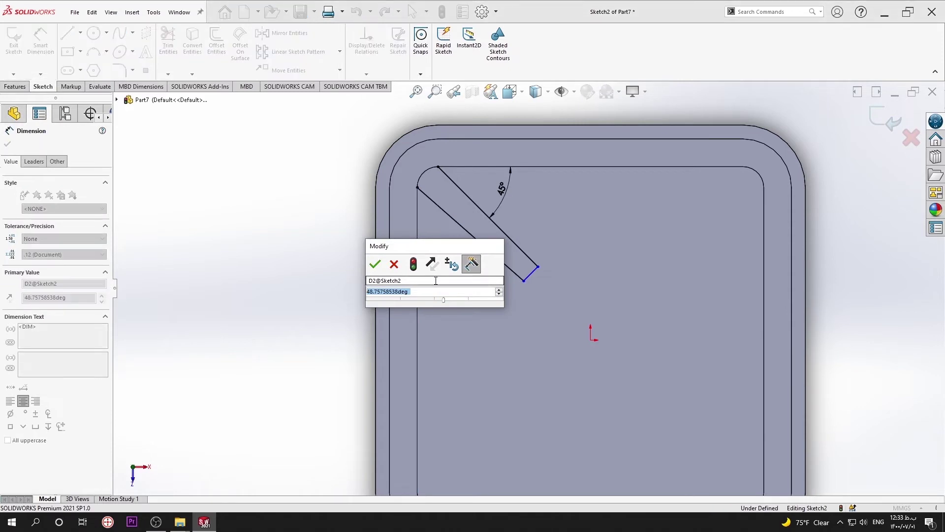
{"action": "type", "text": "45.00deg"}
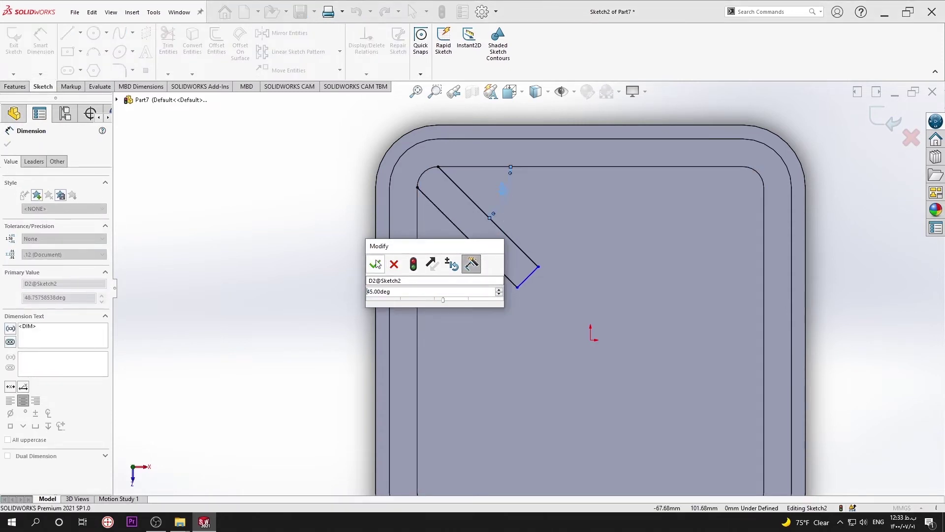
{"action": "key", "text": "Return"}
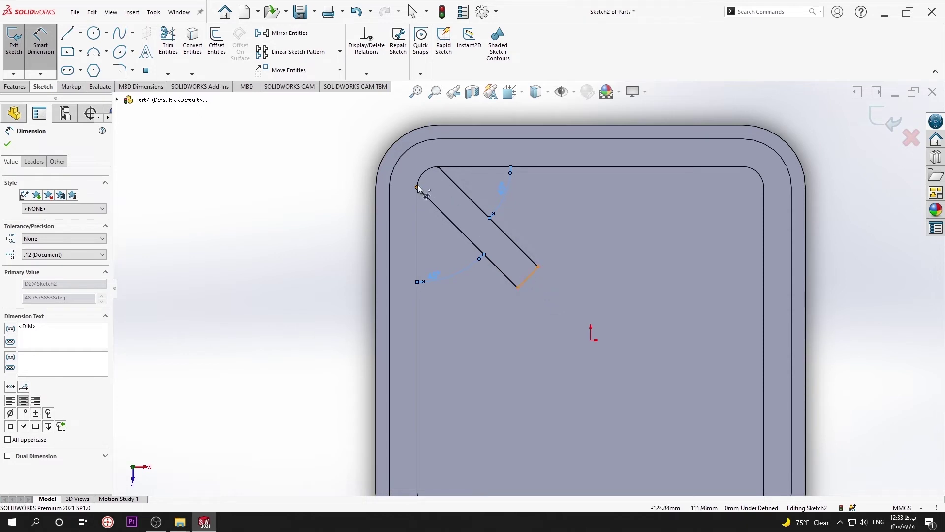
Step: Set the slot's lower edge length to 109.23 mm
{"action": "left_click", "coordinate": [435, 208]}
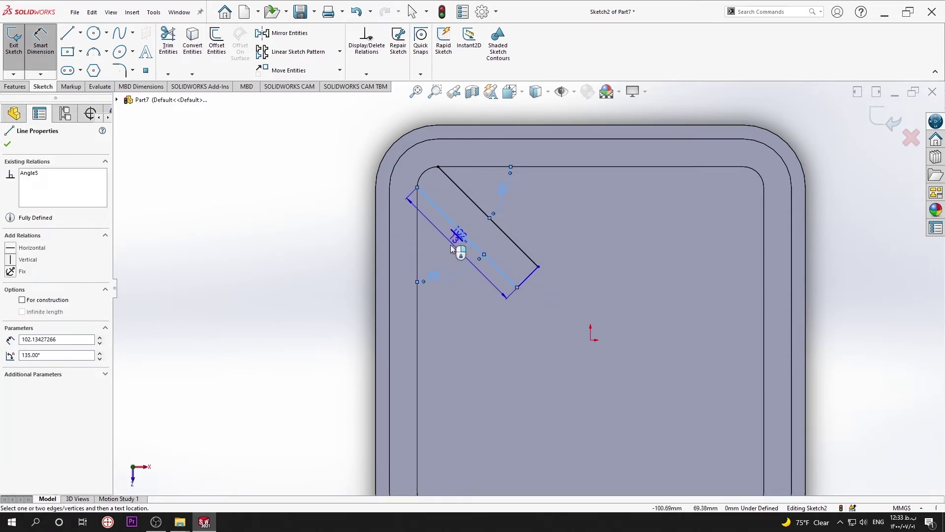
{"action": "left_click", "coordinate": [450, 252]}
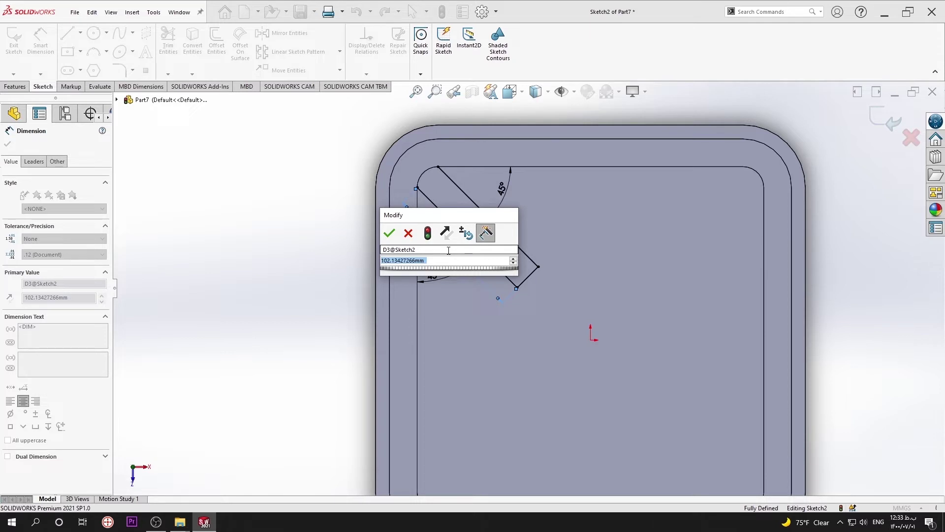
{"action": "type", "text": "10"}
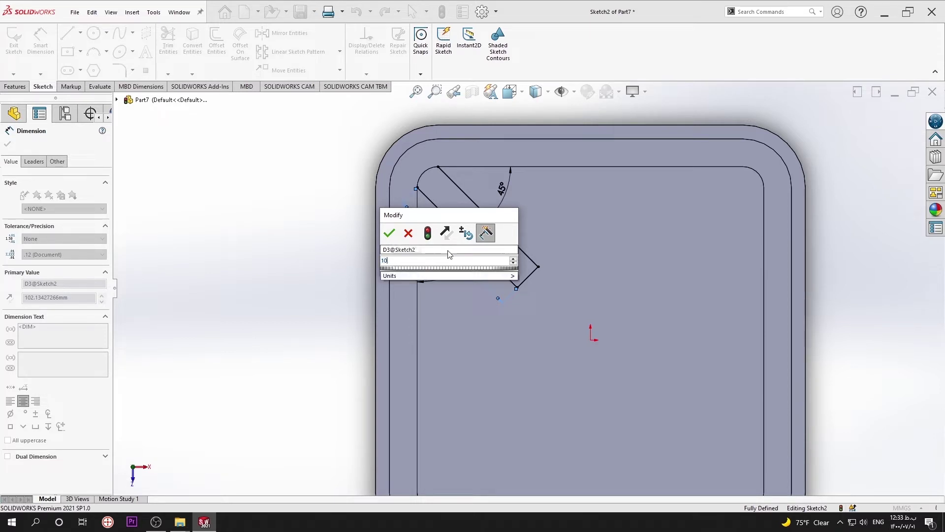
{"action": "type", "text": "9.23"}
{"action": "key", "text": "Return"}
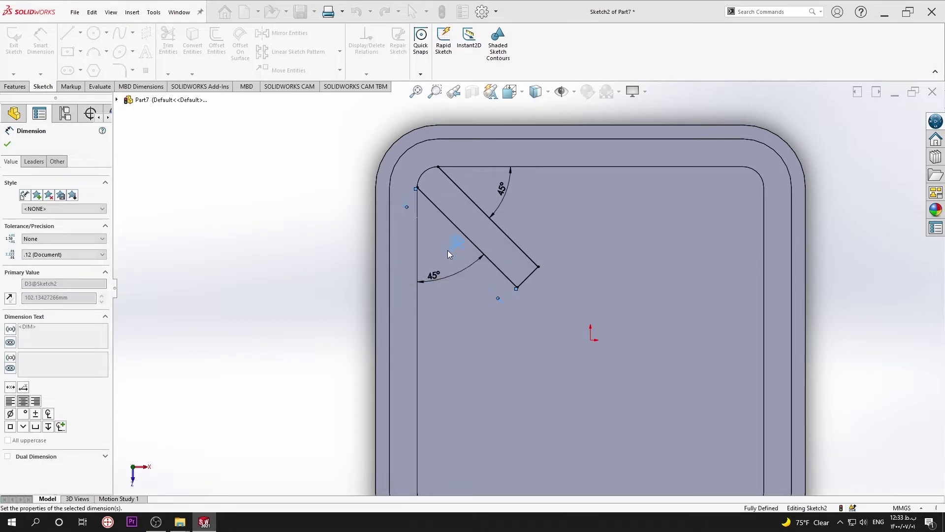
{"action": "scroll", "coordinate": [567, 236], "scroll_direction": "up", "scroll_amount": 2}
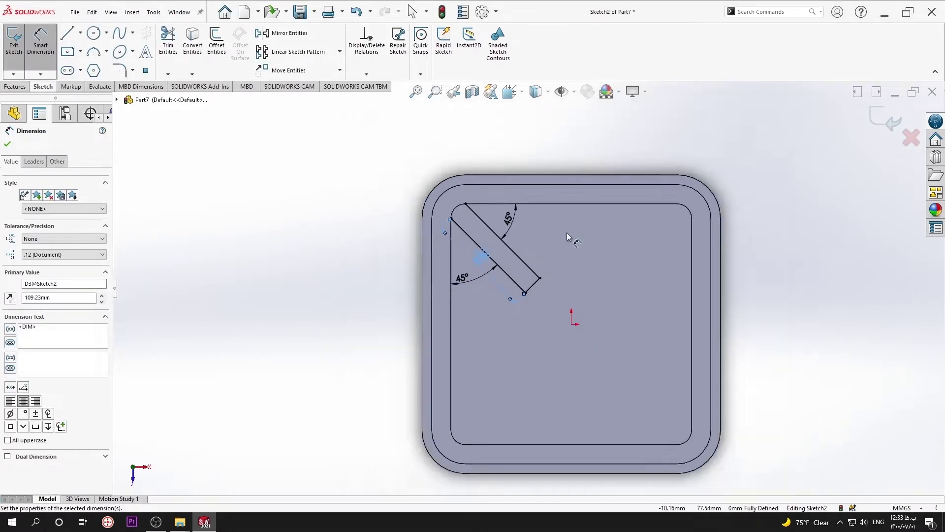
{"action": "scroll", "coordinate": [541, 255], "scroll_direction": "down", "scroll_amount": 1}
{"action": "scroll", "coordinate": [551, 270], "scroll_direction": "down", "scroll_amount": 1}
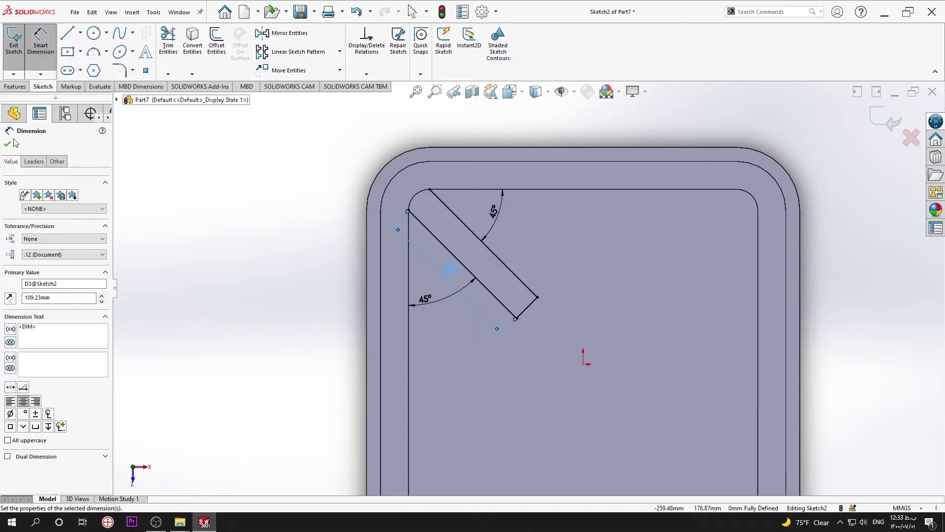
Step: Fillet the slot's two far-end corners with 5 mm radius
{"action": "left_click", "coordinate": [116, 75]}
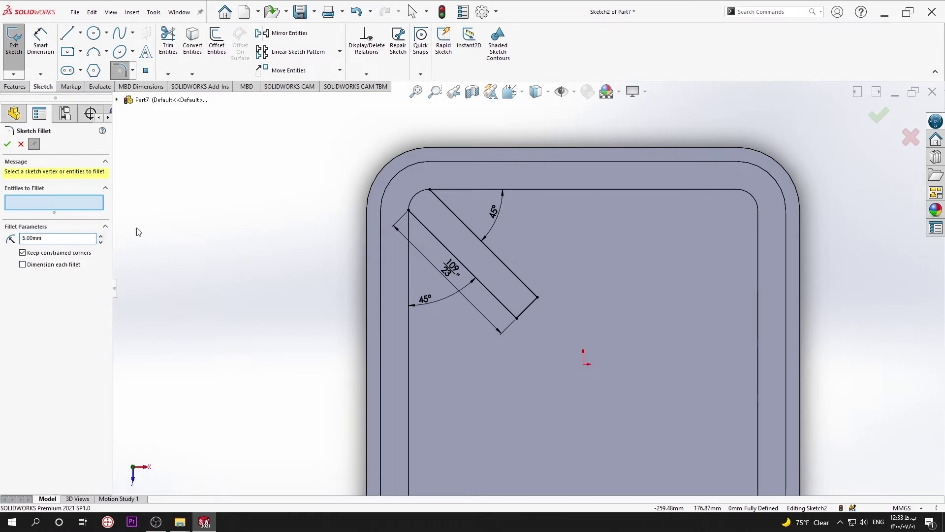
{"action": "left_click", "coordinate": [517, 319]}
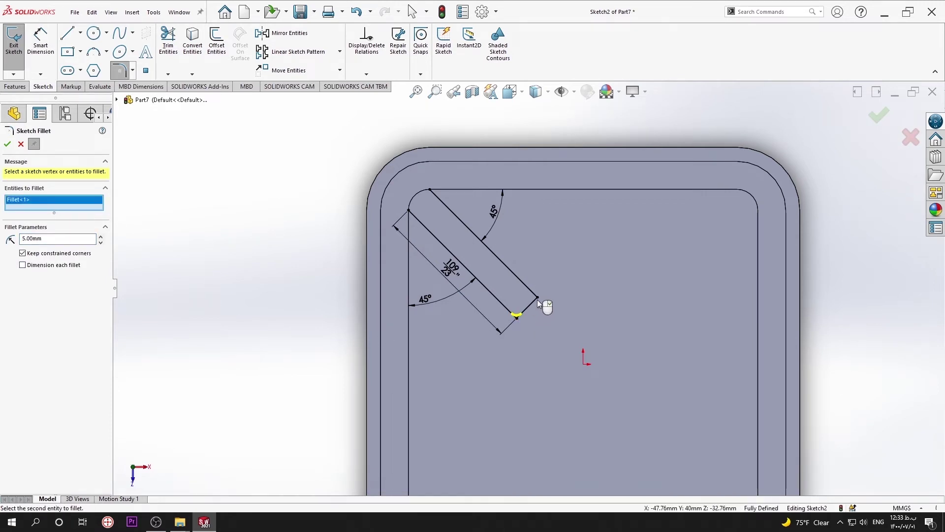
{"action": "left_click", "coordinate": [537, 298]}
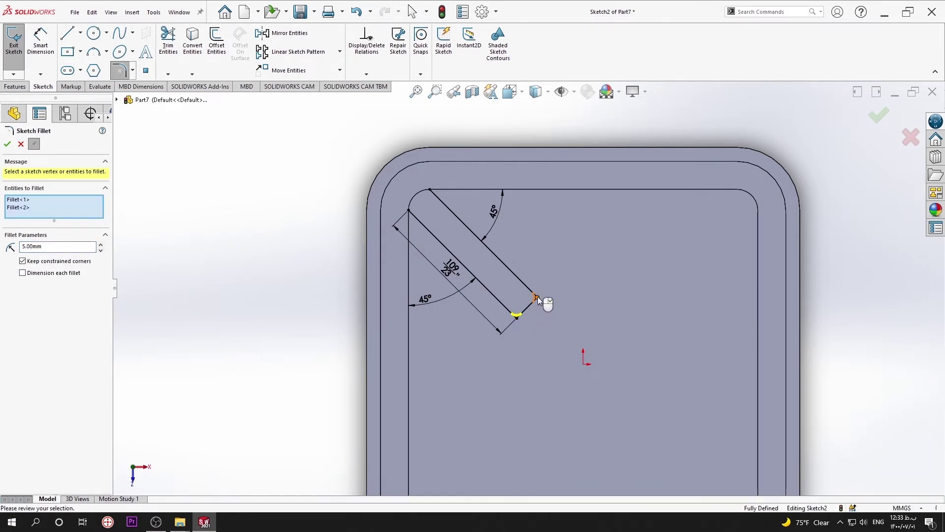
{"action": "left_click", "coordinate": [7, 144]}
{"action": "scroll", "coordinate": [412, 223], "scroll_direction": "down", "scroll_amount": 2}
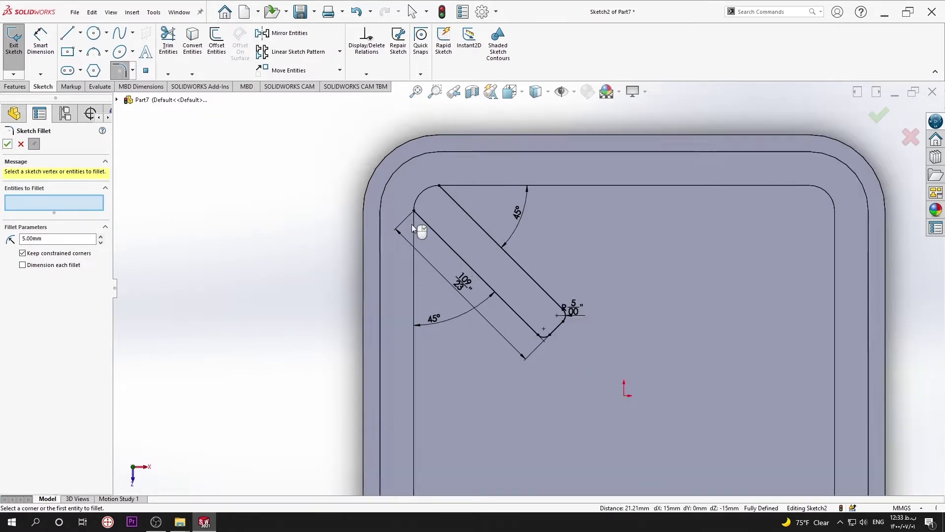
{"action": "scroll", "coordinate": [492, 246], "scroll_direction": "down", "scroll_amount": 2}
{"action": "scroll", "coordinate": [580, 279], "scroll_direction": "up", "scroll_amount": 1}
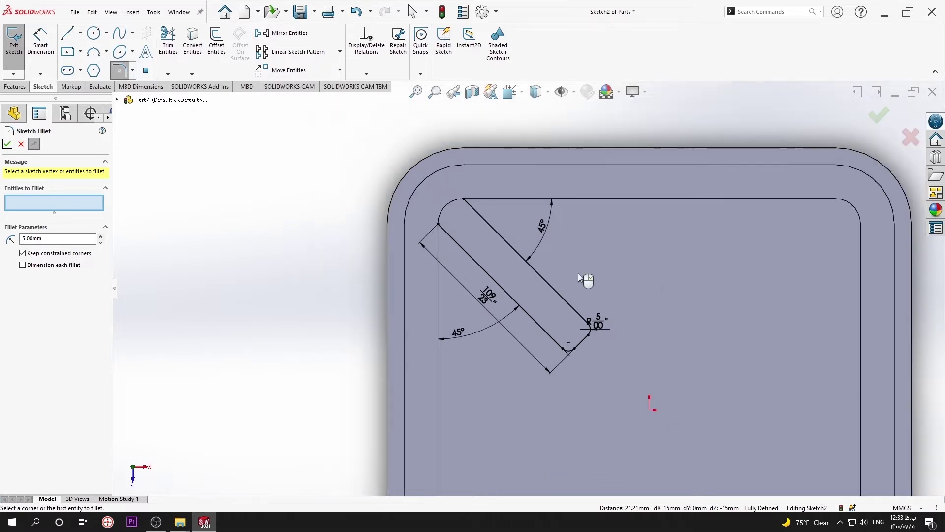
{"action": "left_click", "coordinate": [7, 145]}
{"action": "left_click", "coordinate": [67, 33]}
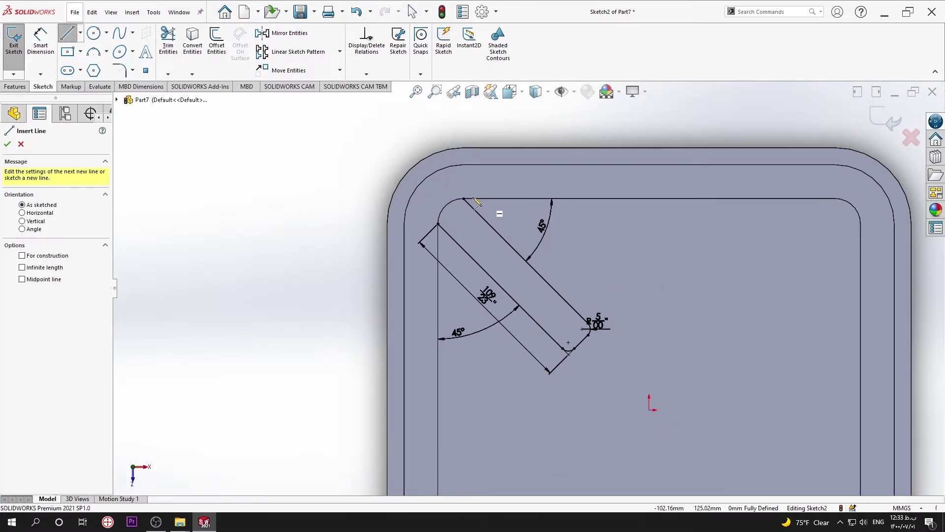
Step: Draw a closing line between the two corners at the slot's upper-left end
{"action": "left_click", "coordinate": [458, 184]}
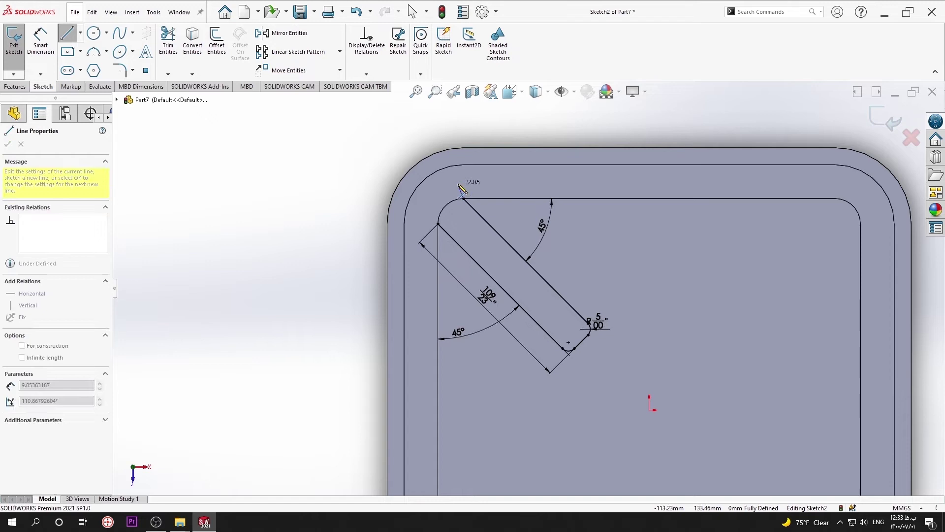
{"action": "left_click", "coordinate": [427, 204]}
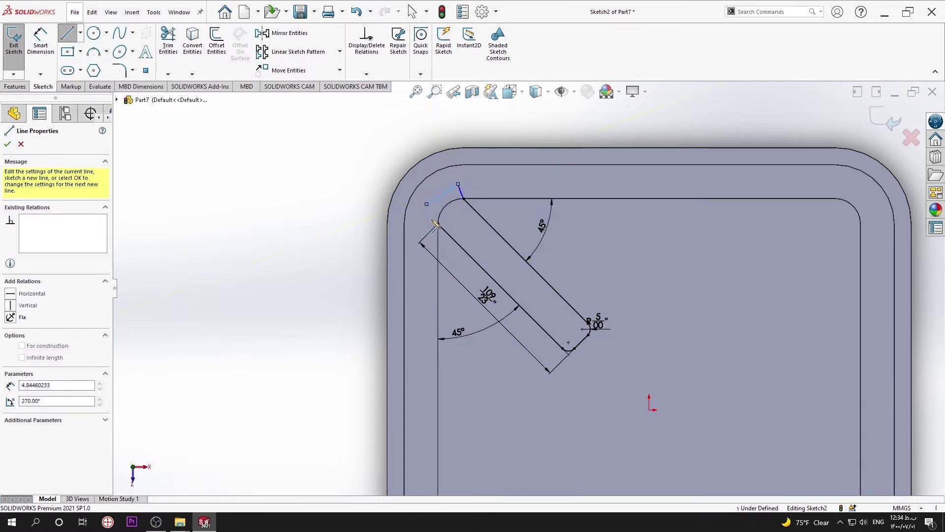
{"action": "right_click", "coordinate": [442, 193]}
{"action": "left_click", "coordinate": [473, 228]}
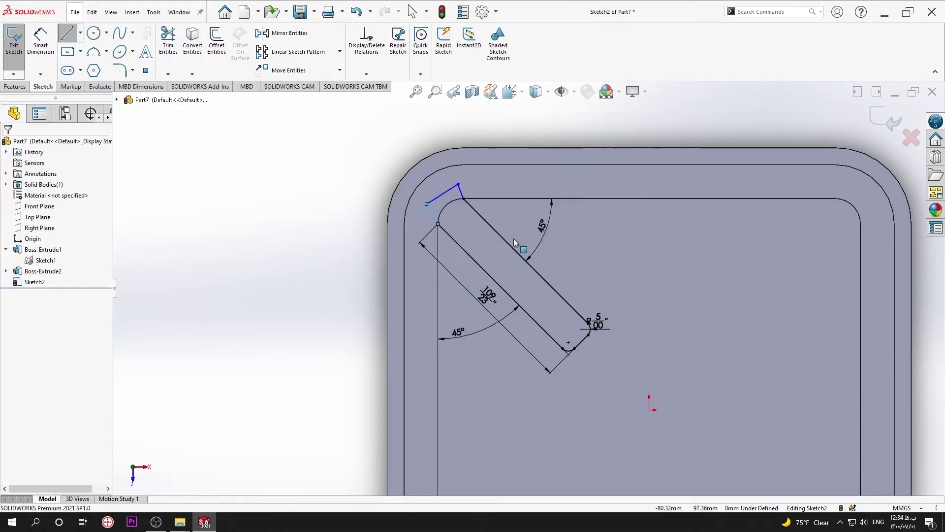
{"action": "scroll", "coordinate": [510, 227], "scroll_direction": "up", "scroll_amount": 2}
{"action": "scroll", "coordinate": [509, 219], "scroll_direction": "up", "scroll_amount": 3}
{"action": "scroll", "coordinate": [512, 221], "scroll_direction": "down", "scroll_amount": 2}
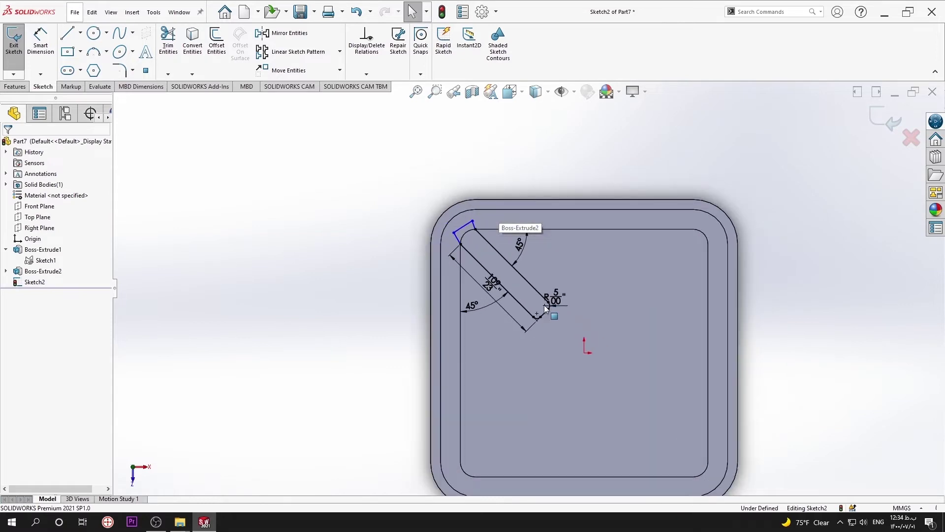
Step: Start a circular sketch pattern and pick the slot's side lines and fillet arcs
{"action": "left_click", "coordinate": [340, 51]}
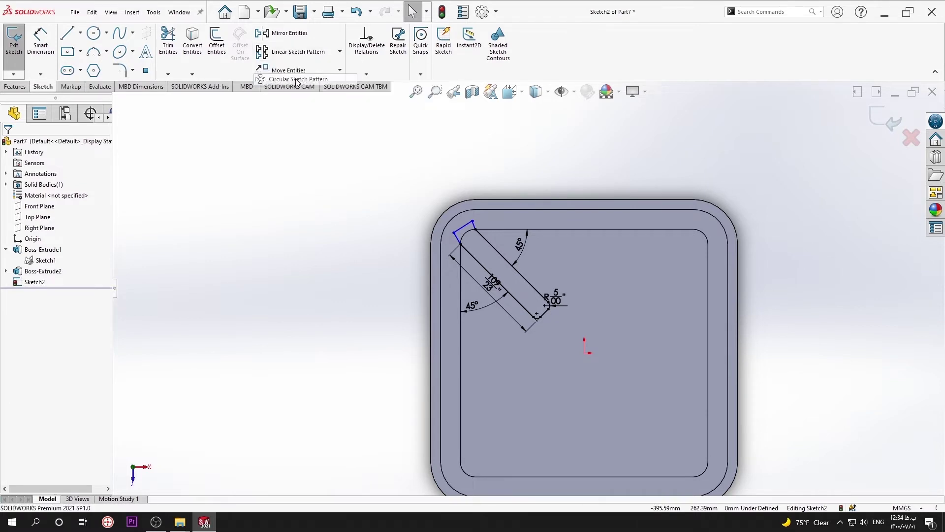
{"action": "left_click", "coordinate": [296, 77]}
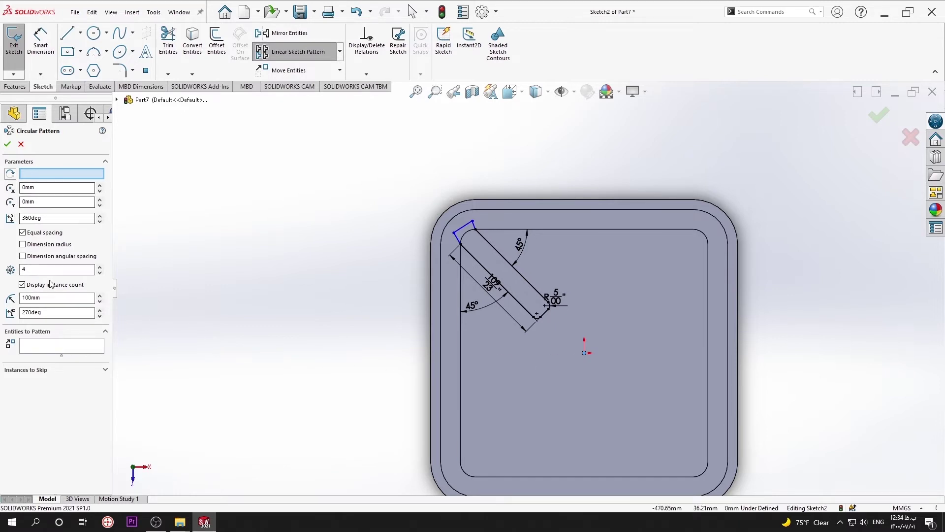
{"action": "left_click", "coordinate": [69, 346]}
{"action": "scroll", "coordinate": [462, 270], "scroll_direction": "down", "scroll_amount": 2}
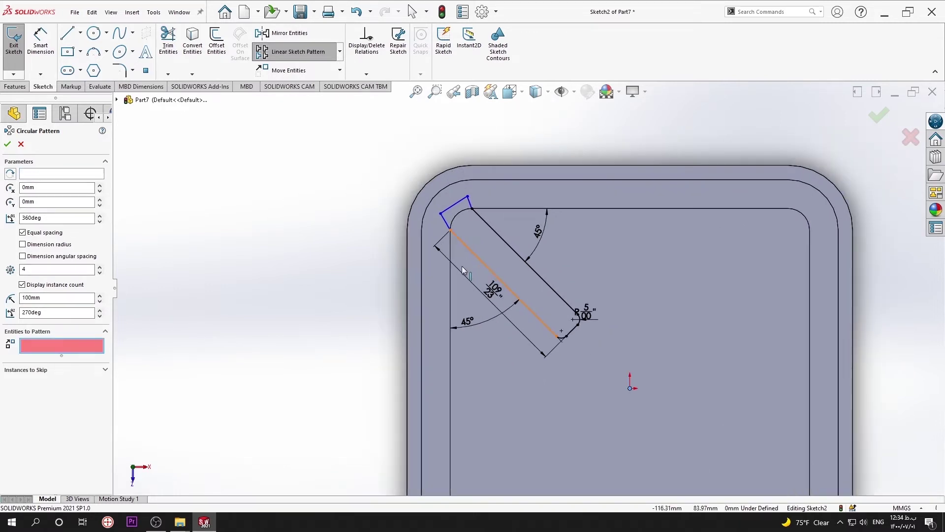
{"action": "left_click", "coordinate": [535, 150]}
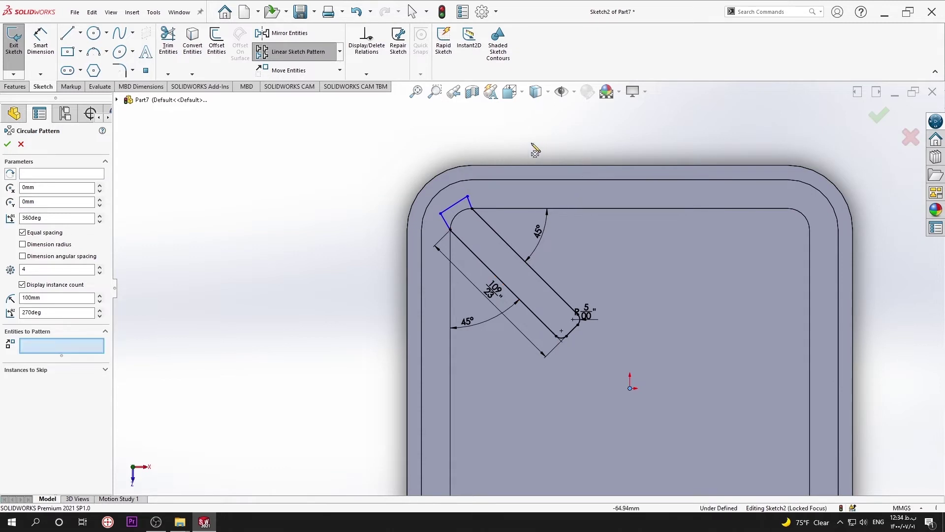
{"action": "left_click", "coordinate": [95, 347]}
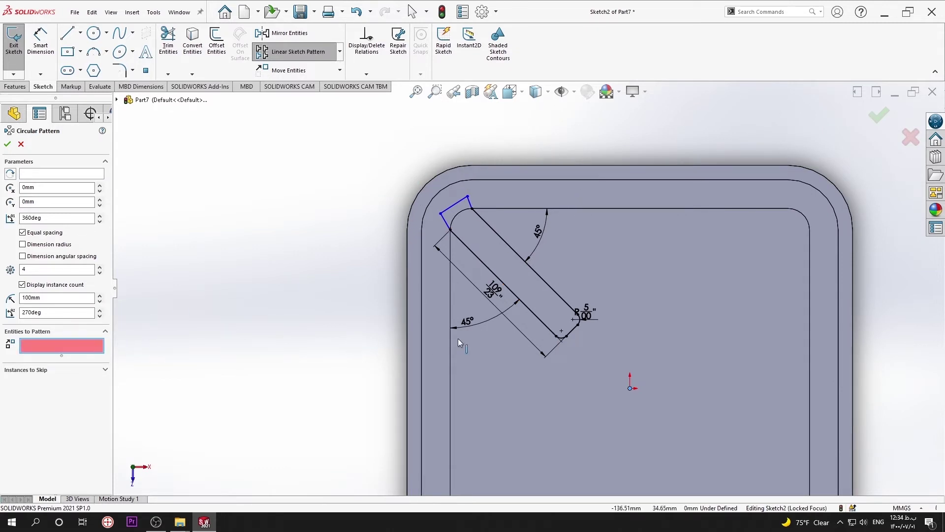
{"action": "left_click", "coordinate": [547, 283]}
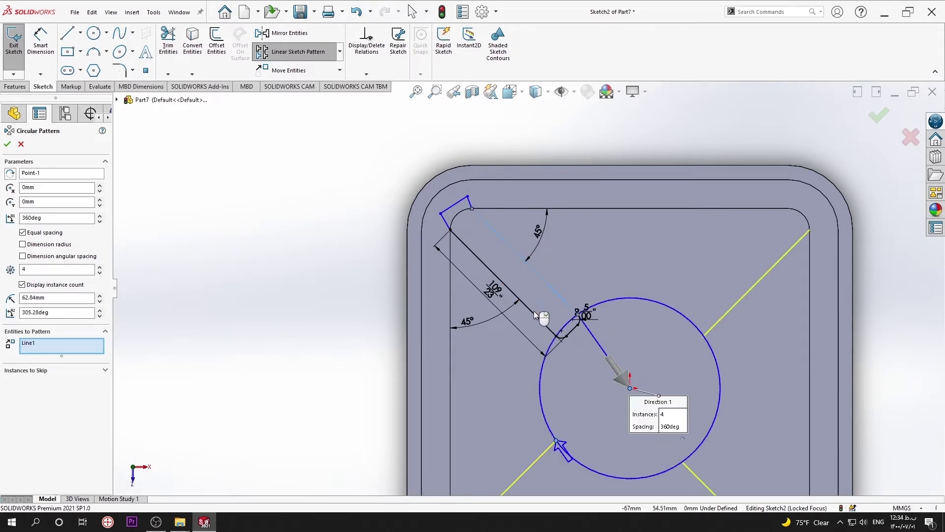
{"action": "left_click", "coordinate": [533, 315]}
{"action": "scroll", "coordinate": [573, 321], "scroll_direction": "up", "scroll_amount": 3}
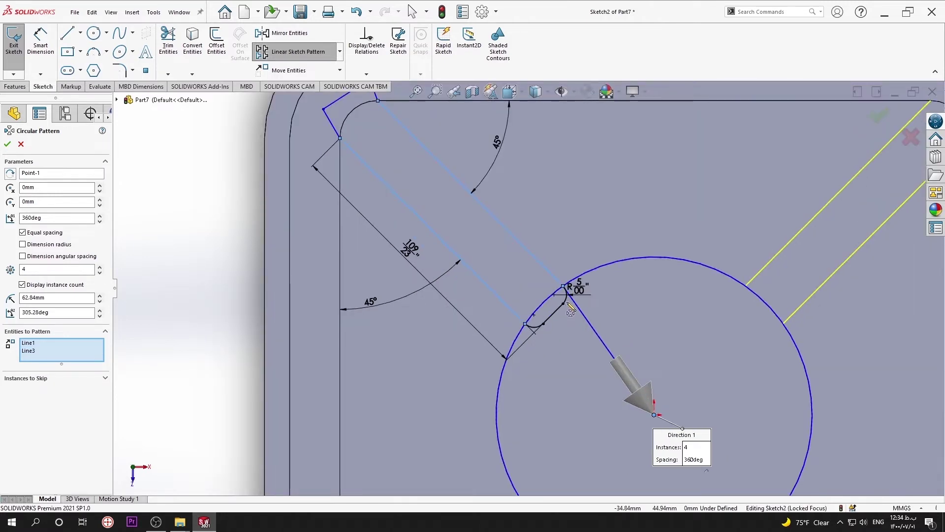
{"action": "left_click", "coordinate": [567, 297]}
{"action": "left_click", "coordinate": [533, 329]}
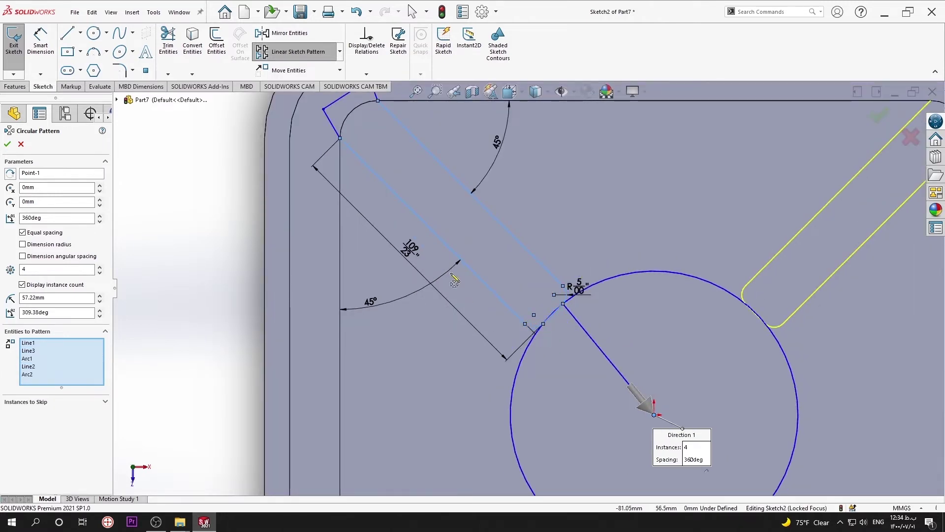
Step: Add the slot's remaining lines and accept the pattern: 4 instances over 360° equal spacing
{"action": "scroll", "coordinate": [453, 278], "scroll_direction": "down", "scroll_amount": 3}
{"action": "scroll", "coordinate": [443, 219], "scroll_direction": "up", "scroll_amount": 1}
{"action": "left_click", "coordinate": [443, 214]}
{"action": "left_click", "coordinate": [461, 199]}
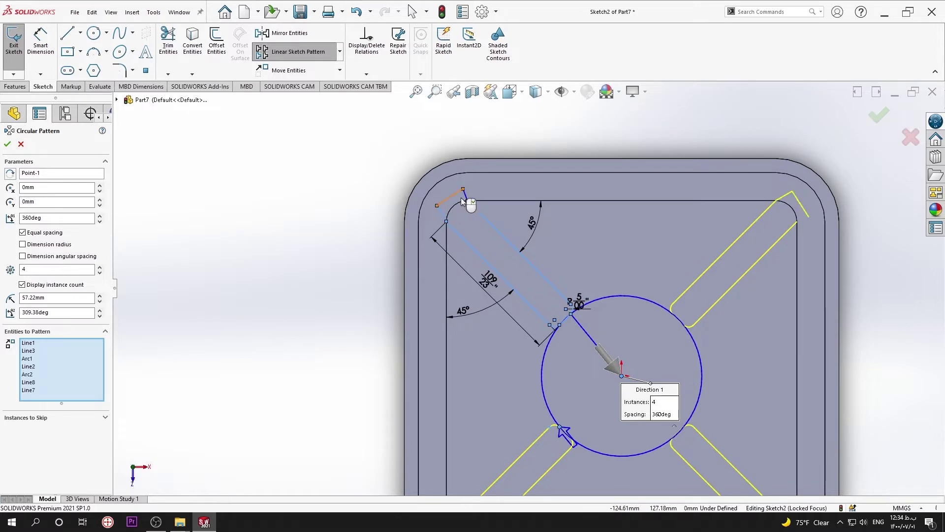
{"action": "left_click", "coordinate": [467, 199]}
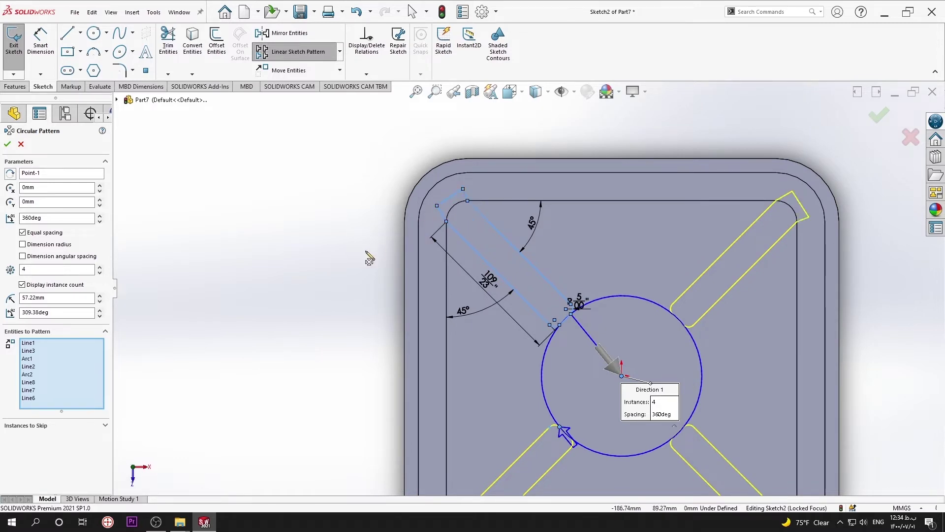
{"action": "scroll", "coordinate": [565, 301], "scroll_direction": "up", "scroll_amount": 3}
{"action": "scroll", "coordinate": [525, 315], "scroll_direction": "down", "scroll_amount": 1}
{"action": "scroll", "coordinate": [525, 315], "scroll_direction": "down", "scroll_amount": 2}
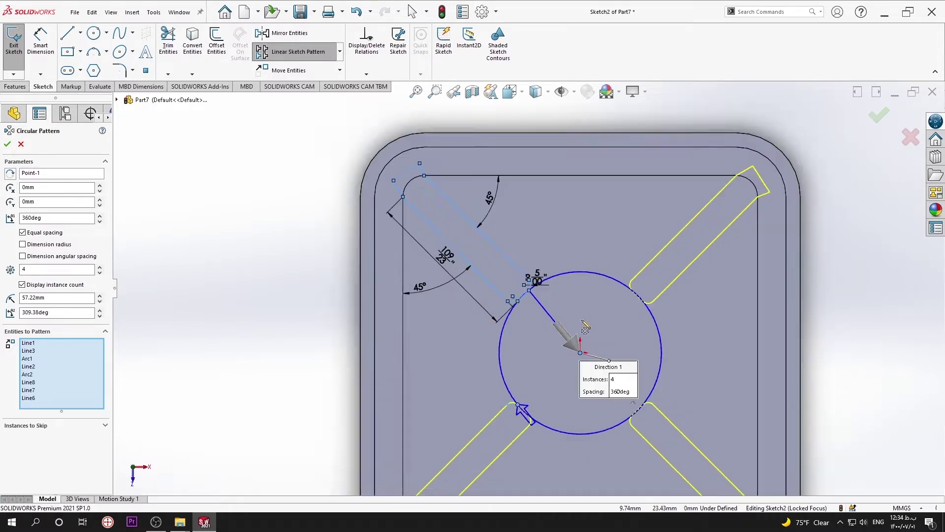
{"action": "scroll", "coordinate": [508, 309], "scroll_direction": "down", "scroll_amount": 2}
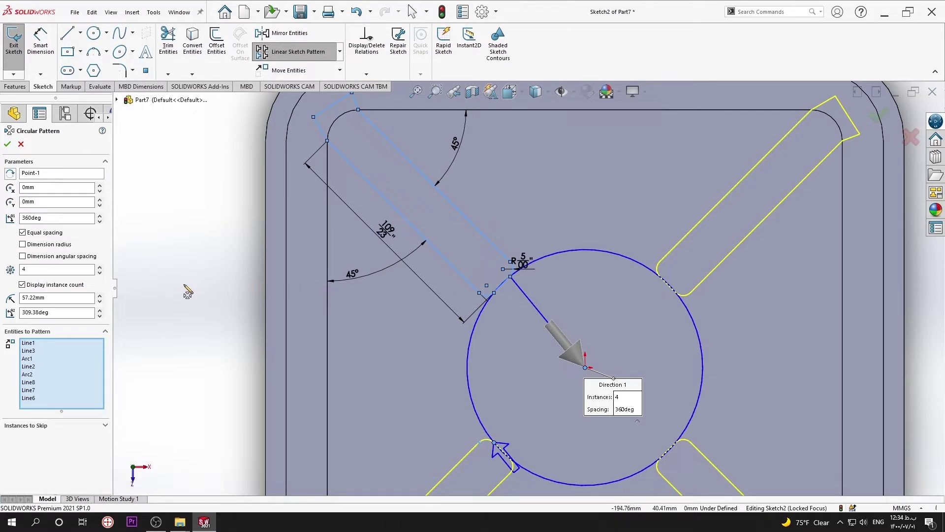
{"action": "scroll", "coordinate": [416, 318], "scroll_direction": "up", "scroll_amount": 2}
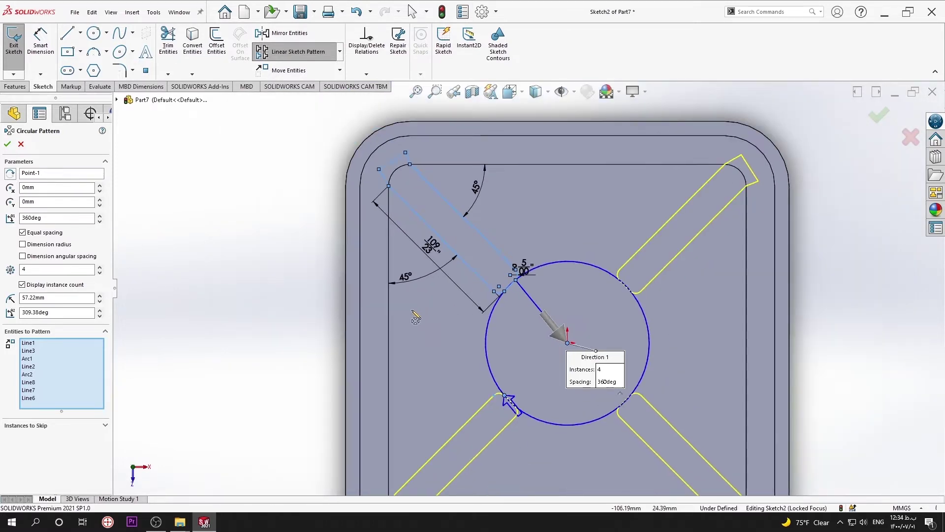
{"action": "left_click", "coordinate": [879, 116]}
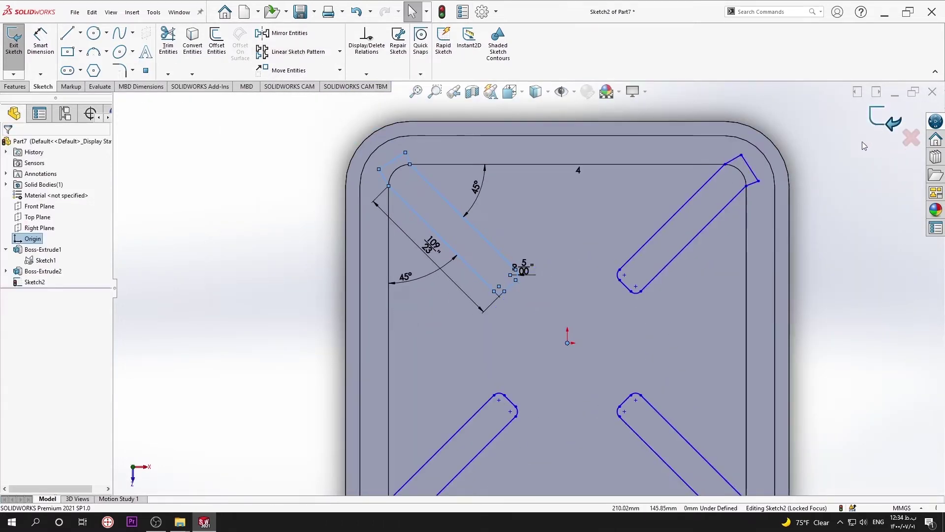
{"action": "scroll", "coordinate": [664, 237], "scroll_direction": "up", "scroll_amount": 2}
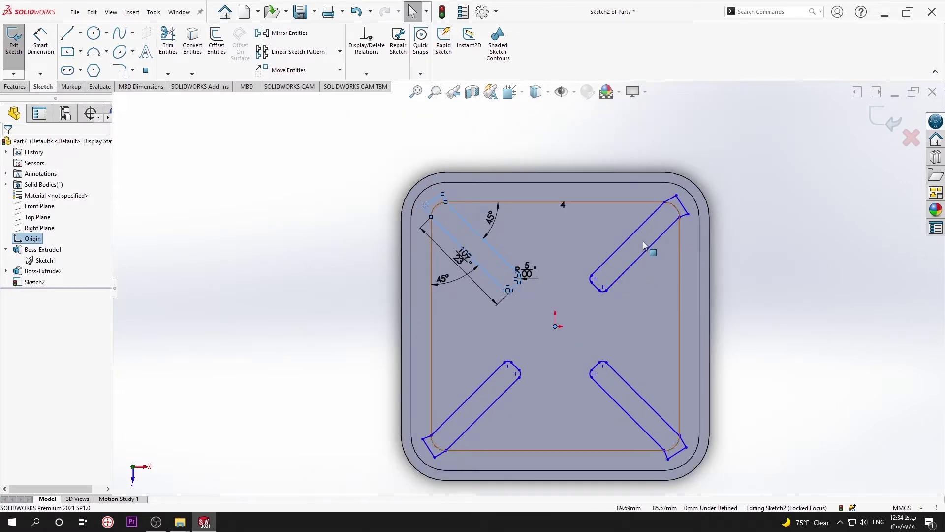
{"action": "middle_click_drag", "start_coordinate": [392, 318], "coordinate": [403, 291]}
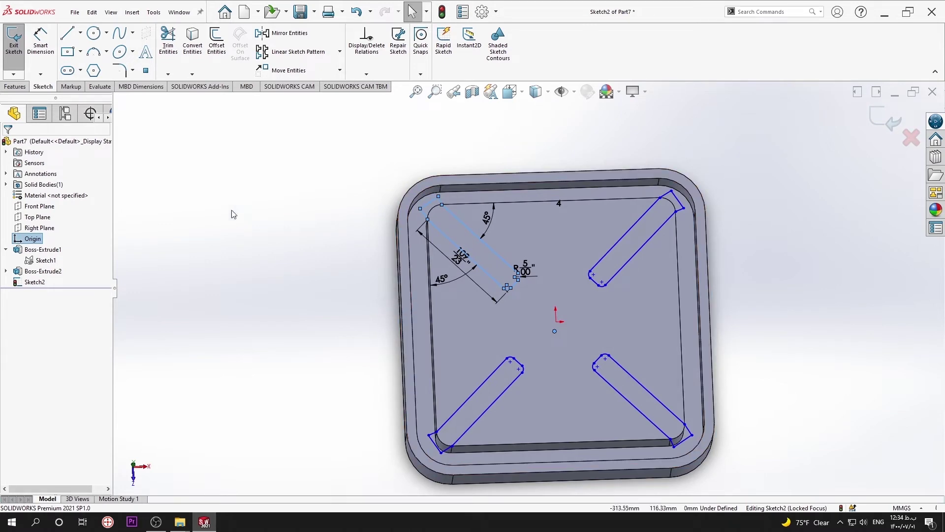
Step: Create Cut-Extrude1 from the slot sketch, Blind, 10 mm deep into the raised block
{"action": "left_click", "coordinate": [15, 86]}
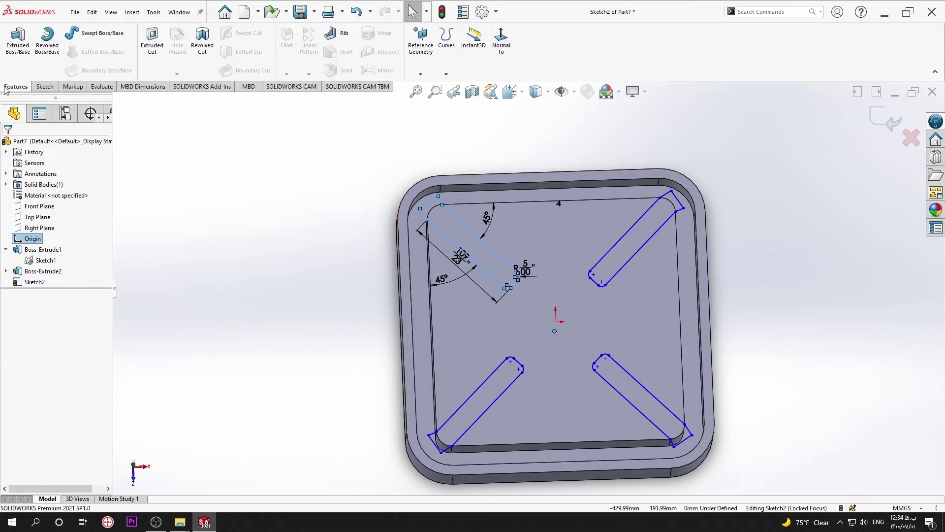
{"action": "left_click", "coordinate": [143, 45]}
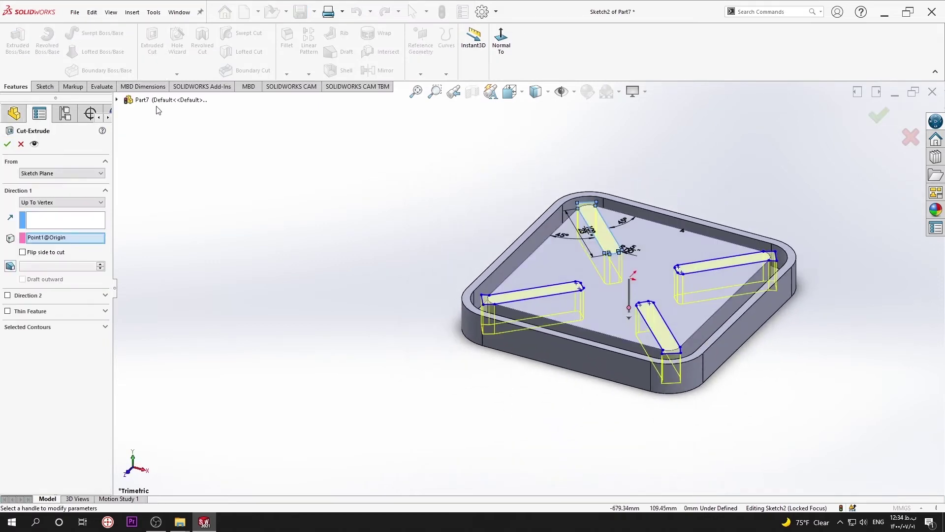
{"action": "left_click", "coordinate": [61, 203]}
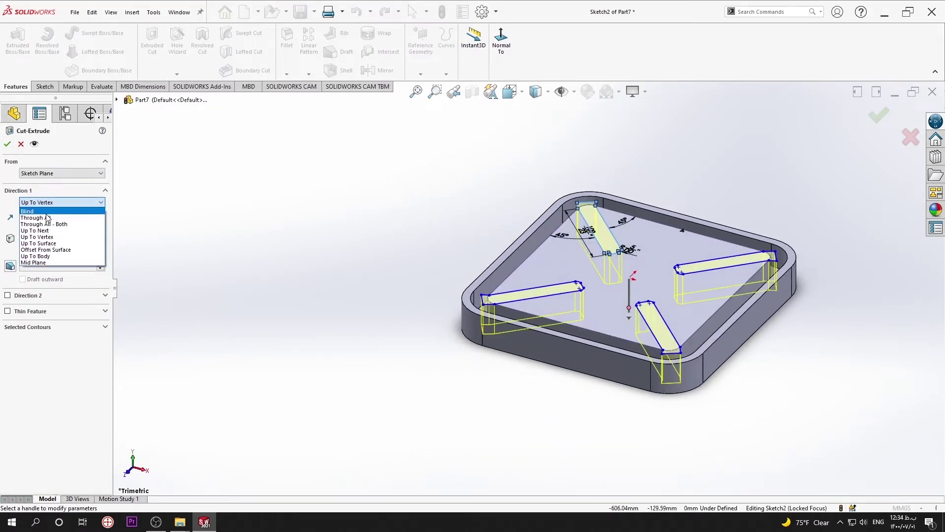
{"action": "left_click", "coordinate": [41, 209]}
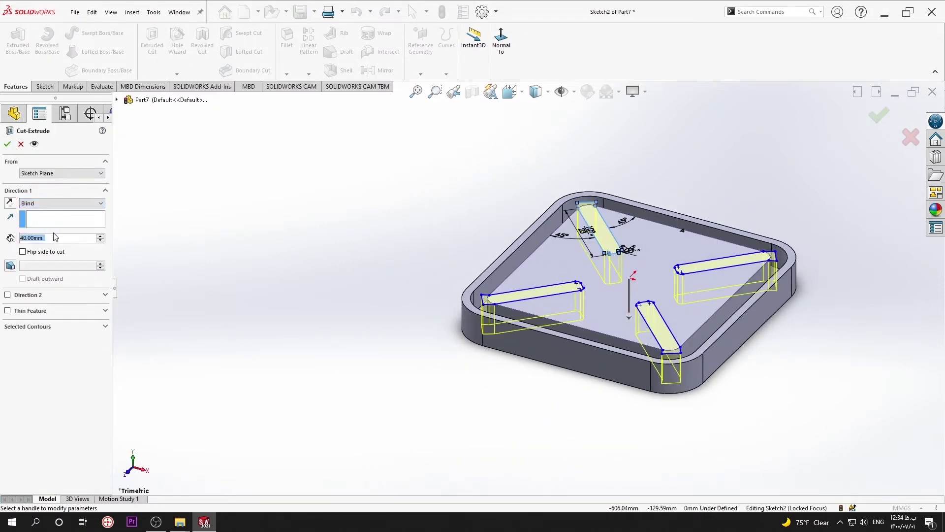
{"action": "type", "text": "10"}
{"action": "key", "text": "Return"}
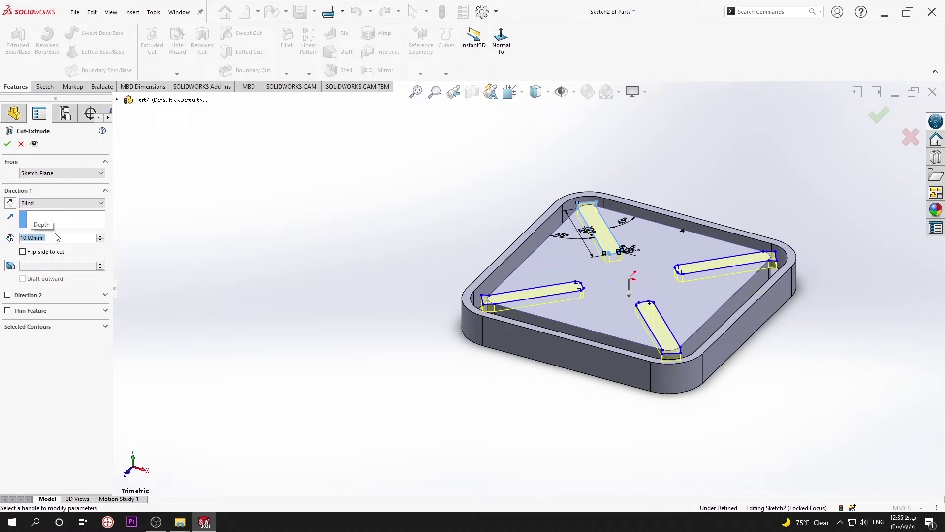
{"action": "key", "text": "Return"}
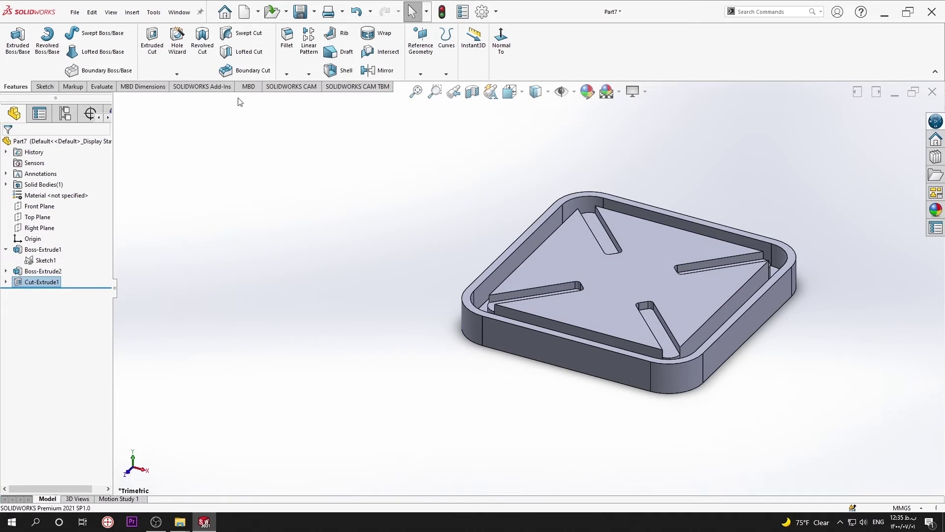
{"action": "mouse_move", "coordinate": [439, 302]}
{"action": "middle_mouse_down"}
{"action": "mouse_move", "coordinate": [466, 311]}
{"action": "mouse_move", "coordinate": [603, 286]}
{"action": "mouse_move", "coordinate": [635, 261]}
{"action": "mouse_move", "coordinate": [613, 284]}
{"action": "middle_mouse_up"}
Step: Open a new sketch, Sketch3, on the raised block's slotted top face
{"action": "left_click", "coordinate": [614, 285]}
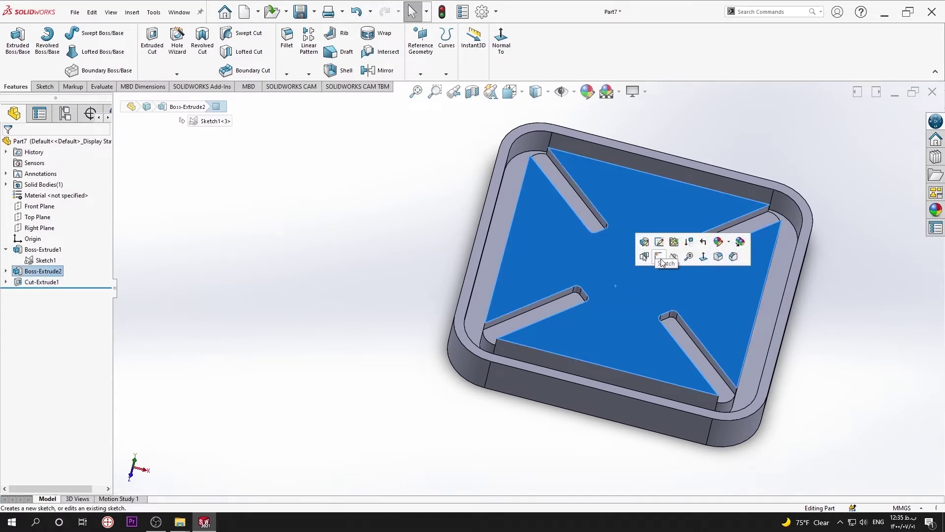
{"action": "middle_click_drag", "start_coordinate": [672, 269], "coordinate": [637, 288]}
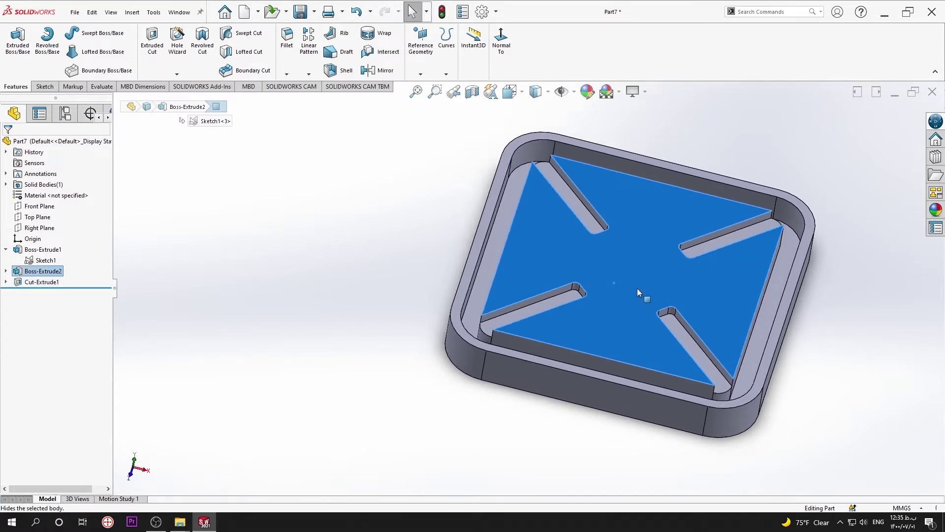
{"action": "left_click", "coordinate": [687, 247]}
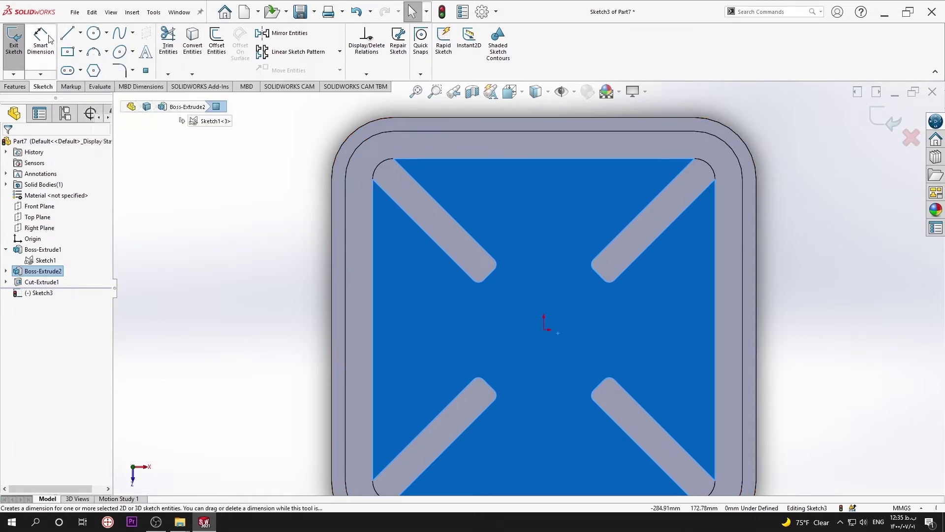
Step: Draw a closed loop of diagonal lines and tangent arcs around the upper-left slot
{"action": "left_click", "coordinate": [68, 34]}
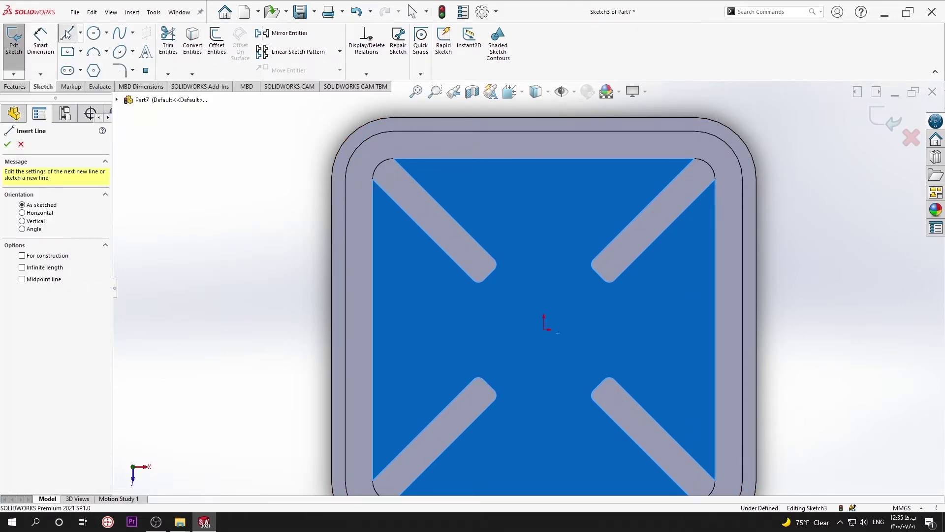
{"action": "left_click", "coordinate": [426, 140]}
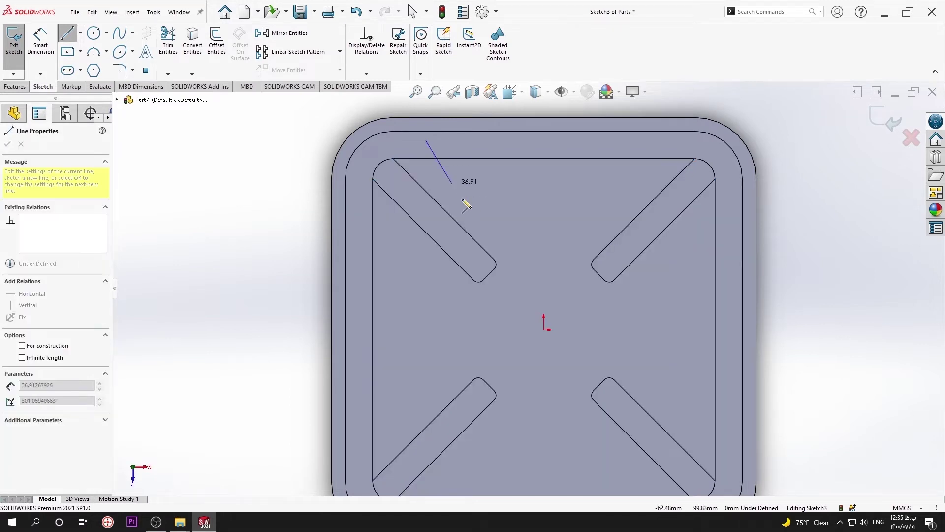
{"action": "left_click", "coordinate": [533, 248]}
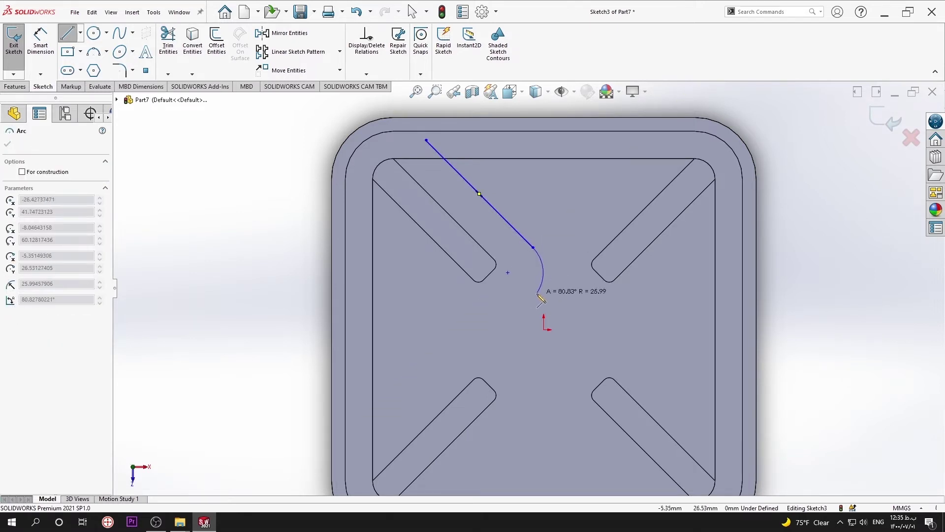
{"action": "left_click", "coordinate": [534, 294]}
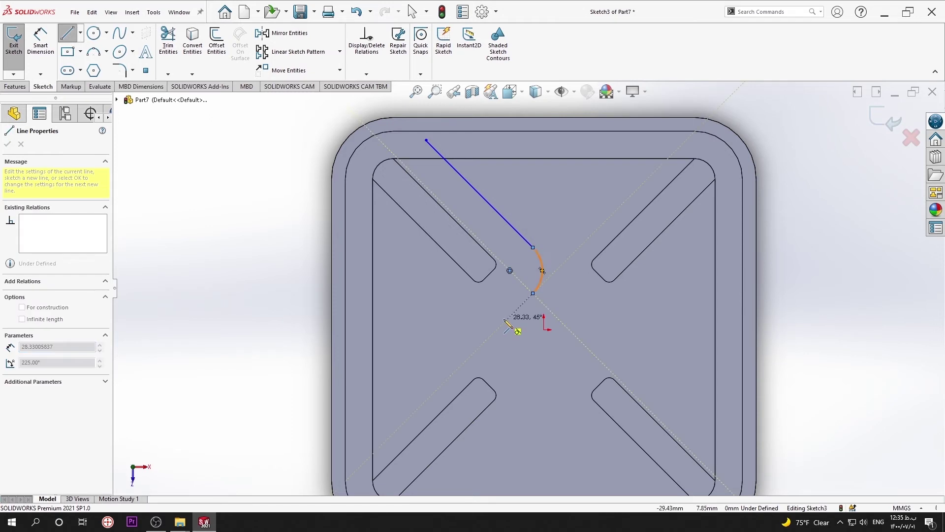
{"action": "left_click", "coordinate": [506, 321]}
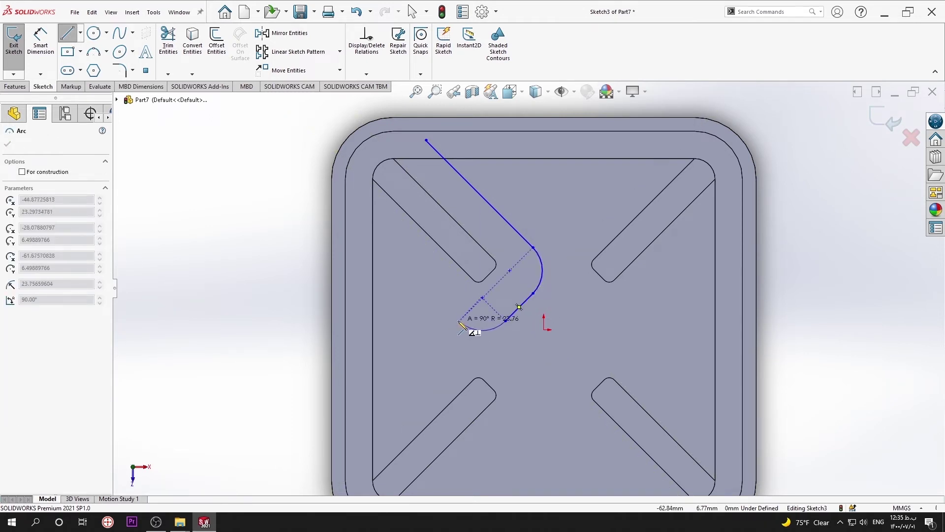
{"action": "double_click", "coordinate": [460, 323]}
{"action": "left_click", "coordinate": [460, 321]}
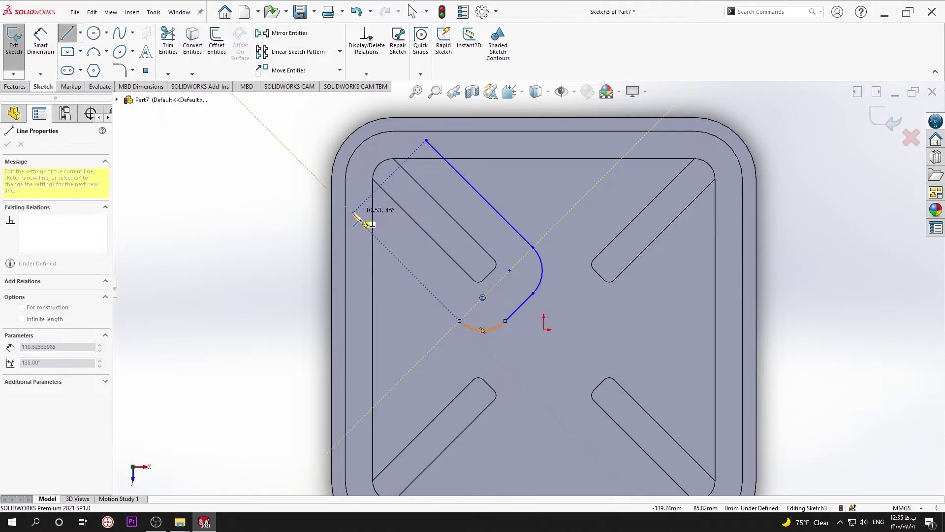
{"action": "left_click", "coordinate": [352, 213]}
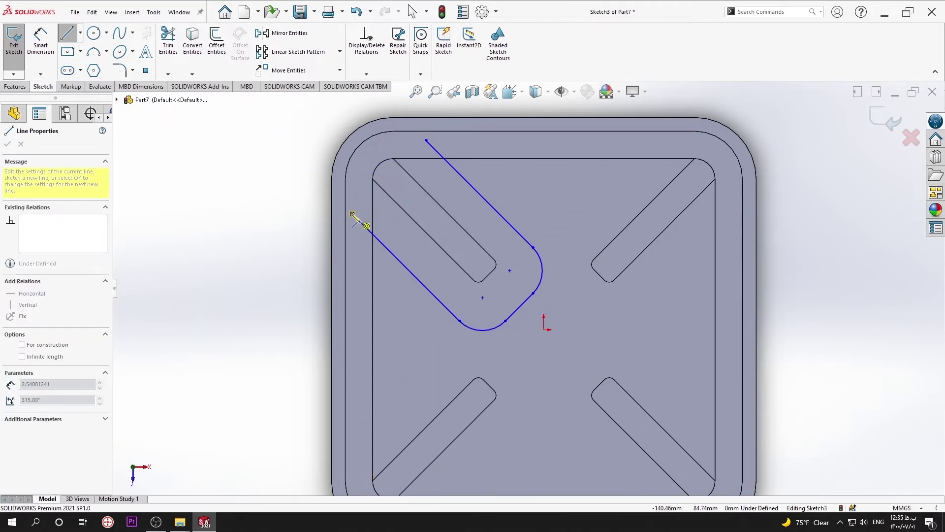
{"action": "left_click", "coordinate": [427, 141]}
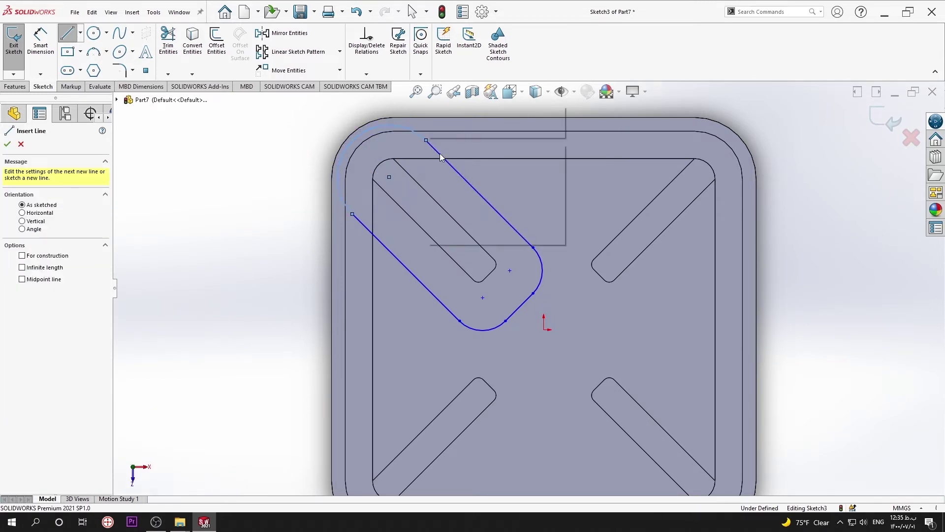
{"action": "right_click", "coordinate": [426, 141]}
{"action": "left_click", "coordinate": [436, 148]}
{"action": "key", "text": "Escape"}
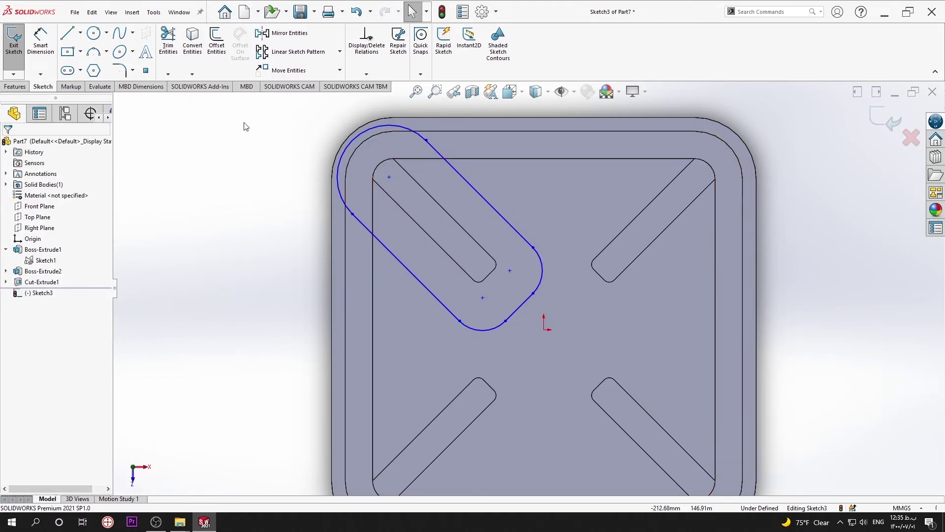
Step: Dimension the outline's lower straight line to 109.25 mm
{"action": "left_click", "coordinate": [40, 39]}
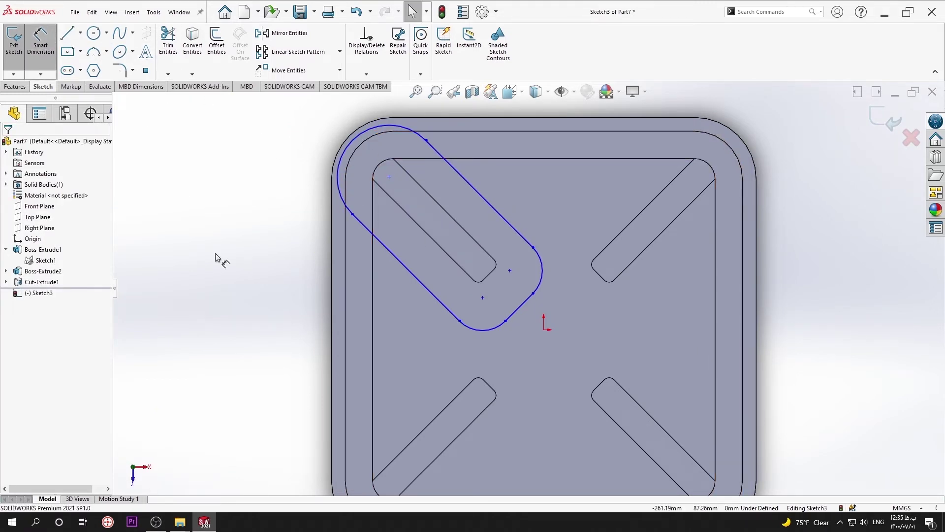
{"action": "left_click", "coordinate": [409, 273]}
{"action": "left_click", "coordinate": [295, 334]}
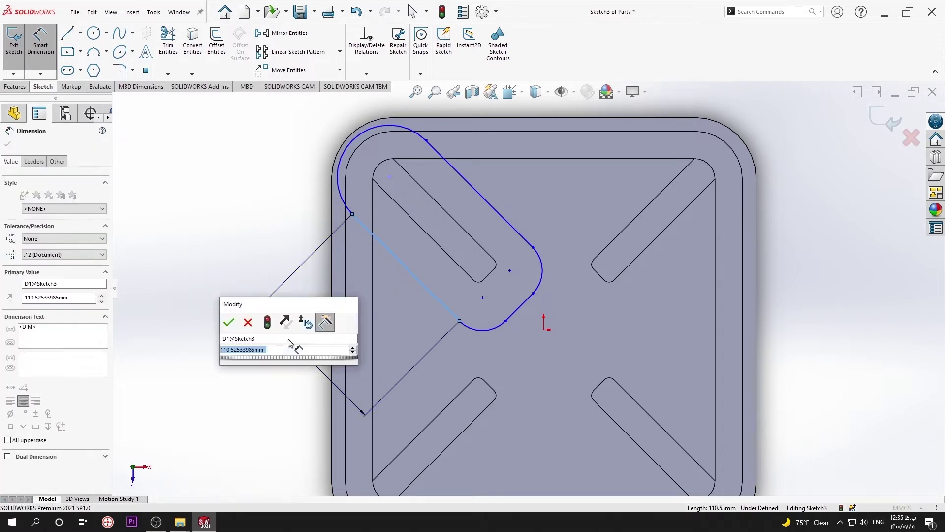
{"action": "type", "text": "109."}
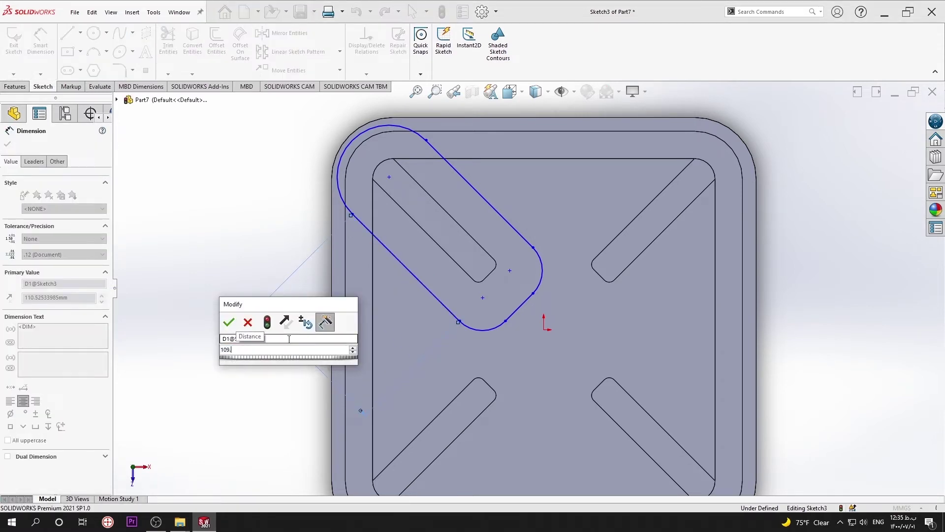
{"action": "type", "text": "25"}
{"action": "key", "text": "Return"}
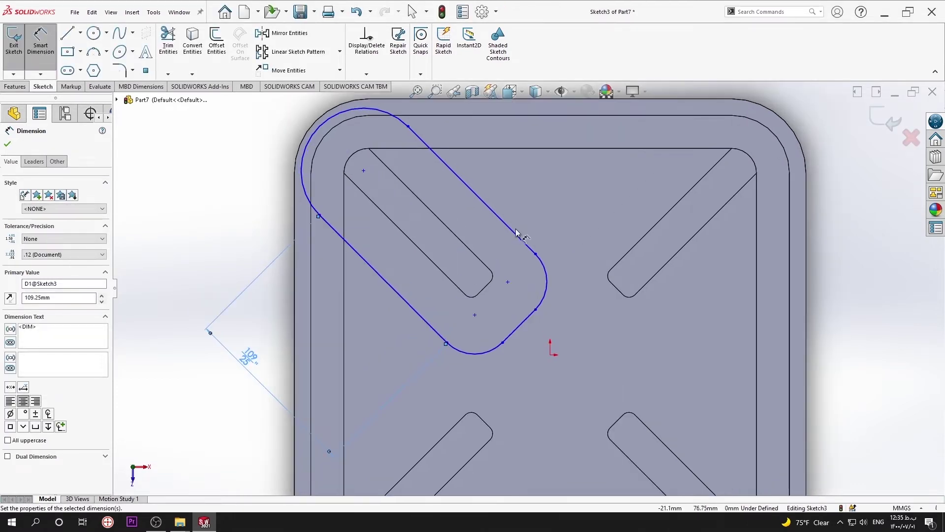
{"action": "scroll", "coordinate": [514, 233], "scroll_direction": "down", "scroll_amount": 1}
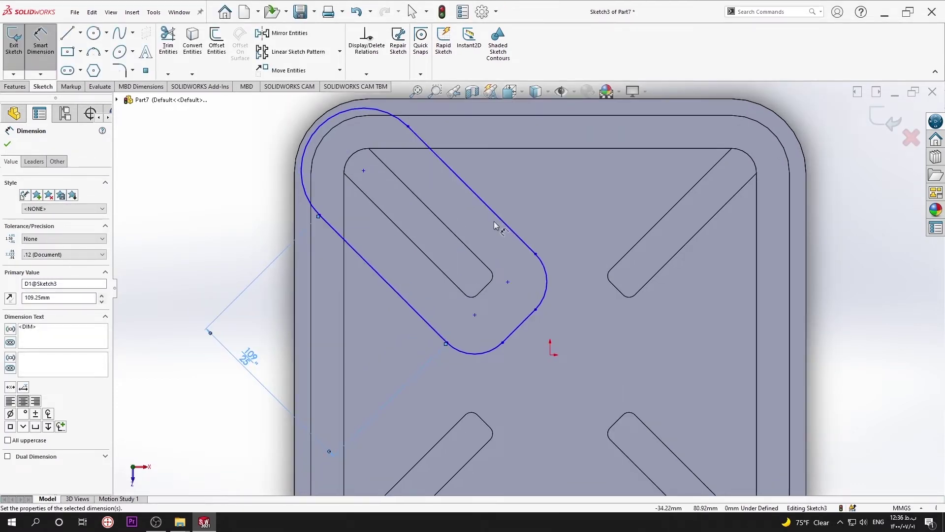
Step: Set both outline lines 15 mm off the floor slot's lower and upper side edges
{"action": "left_click", "coordinate": [414, 246]}
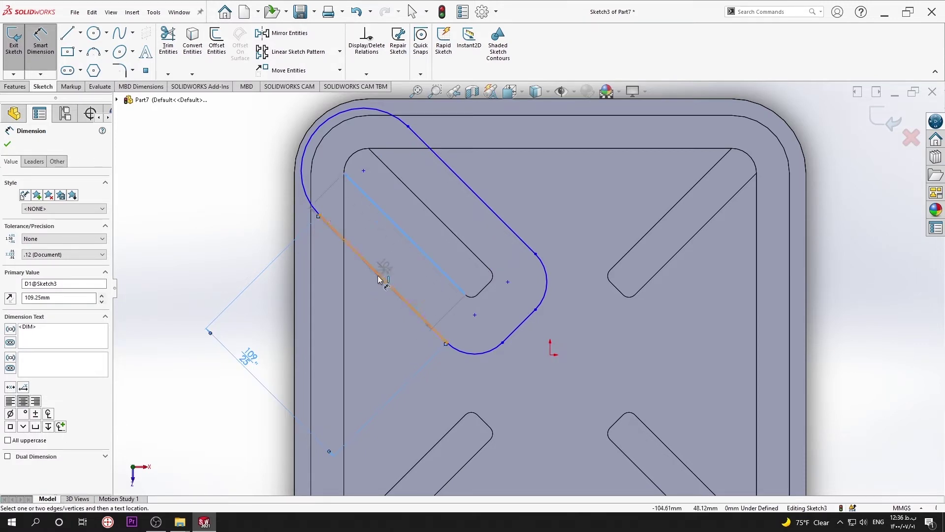
{"action": "left_click", "coordinate": [379, 280]}
{"action": "left_click", "coordinate": [404, 253]}
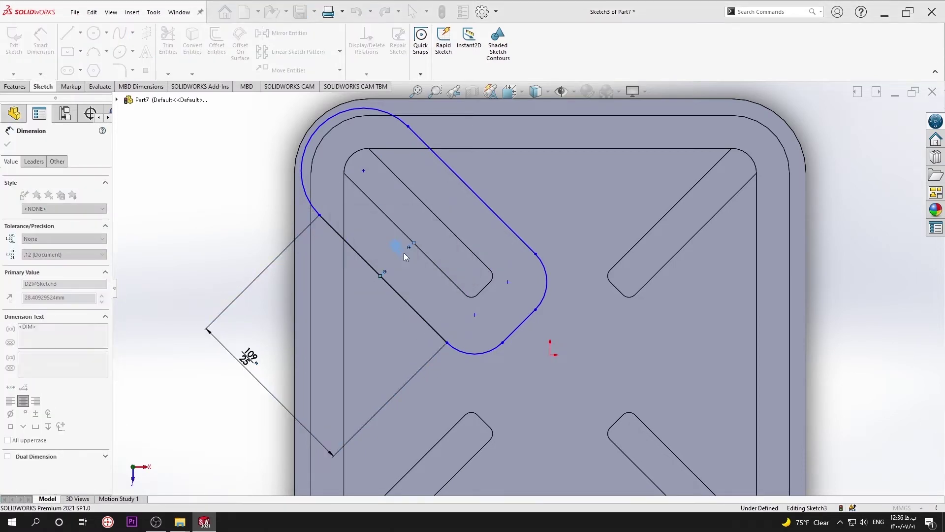
{"action": "type", "text": "15"}
{"action": "key", "text": "Return"}
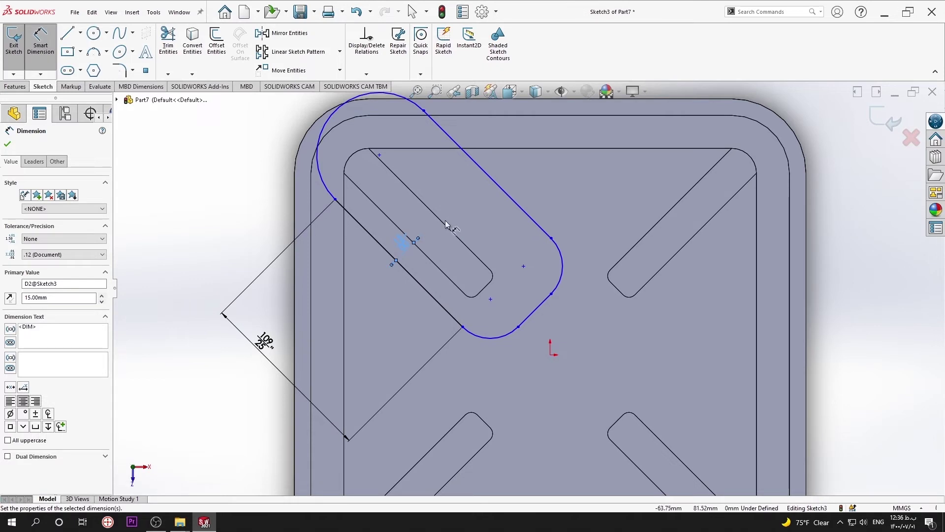
{"action": "left_click", "coordinate": [451, 227]}
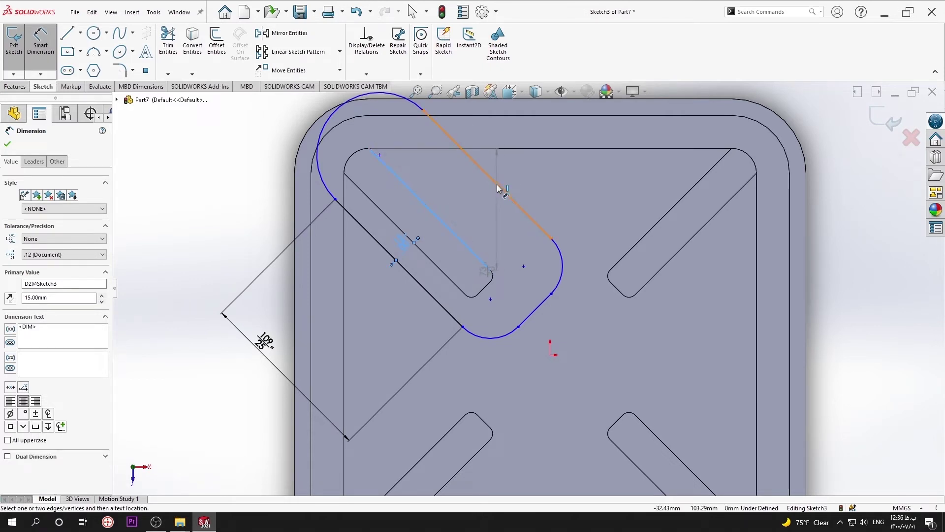
{"action": "left_click", "coordinate": [497, 188]}
{"action": "left_click", "coordinate": [454, 207]}
{"action": "type", "text": "15"}
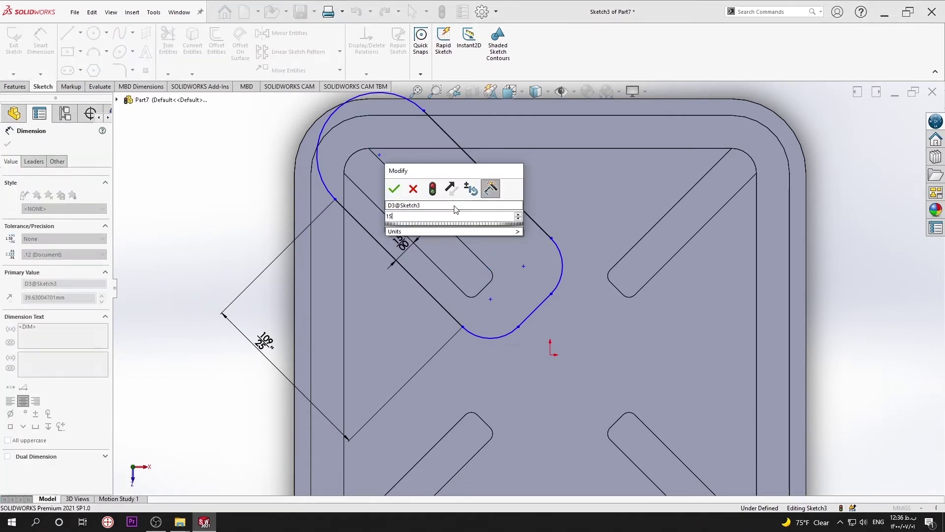
{"action": "key", "text": "Return"}
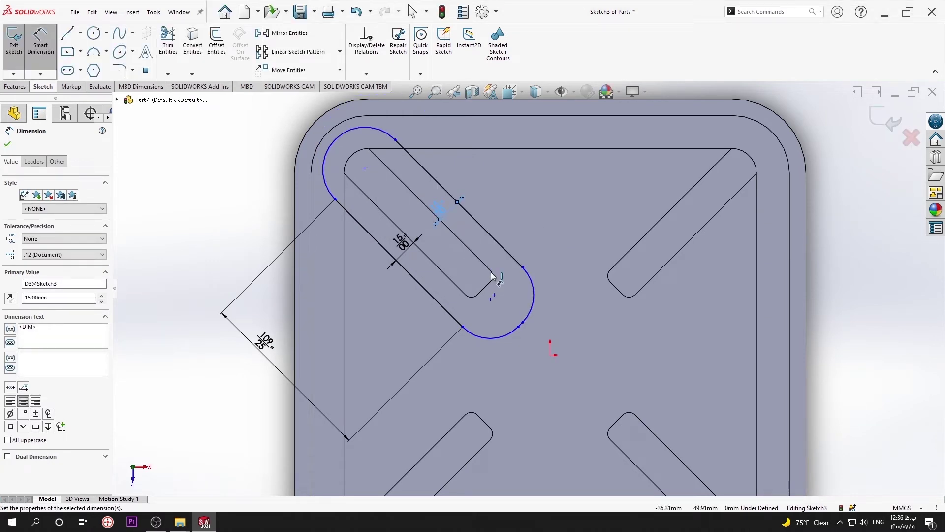
Step: Make the outline's lower arc concentric with the floor slot's rounded end
{"action": "scroll", "coordinate": [493, 275], "scroll_direction": "down", "scroll_amount": 2}
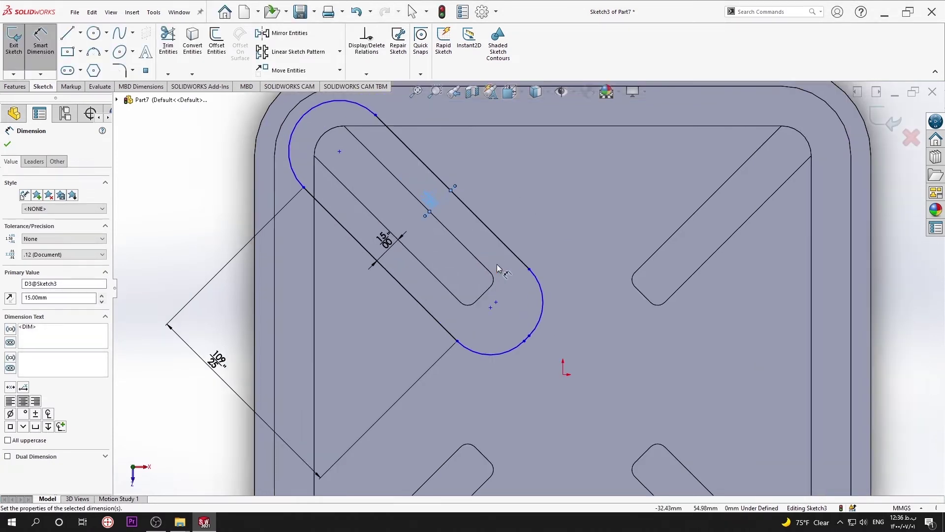
{"action": "left_click", "coordinate": [490, 354]}
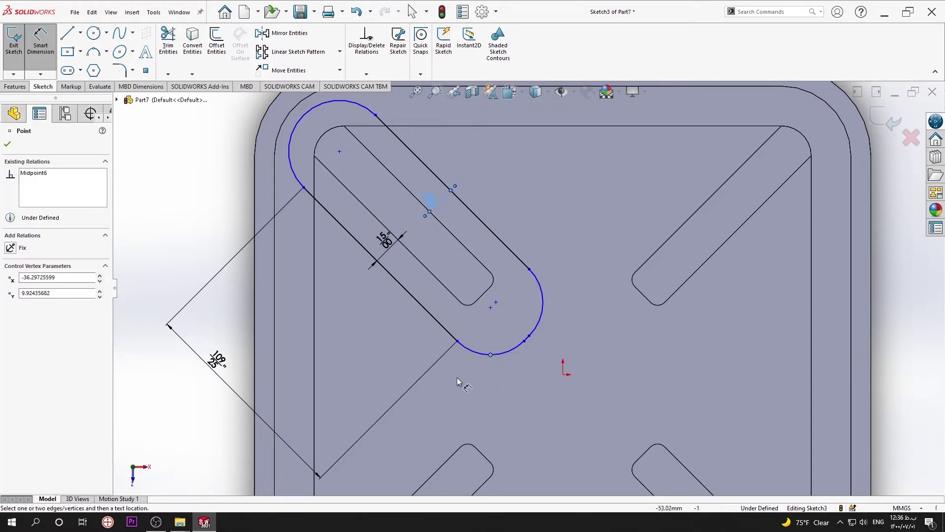
{"action": "key", "text": "Escape"}
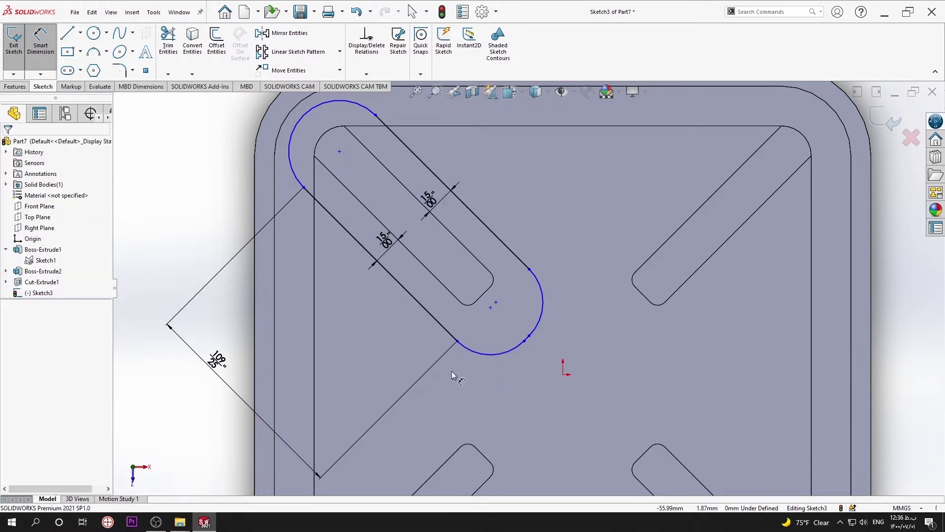
{"action": "key", "text": "Escape"}
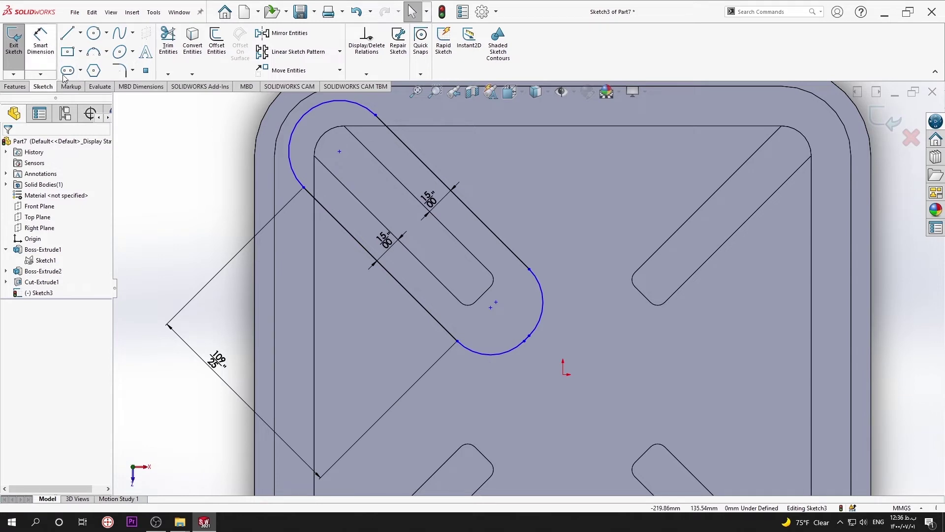
{"action": "left_click", "coordinate": [473, 306]}
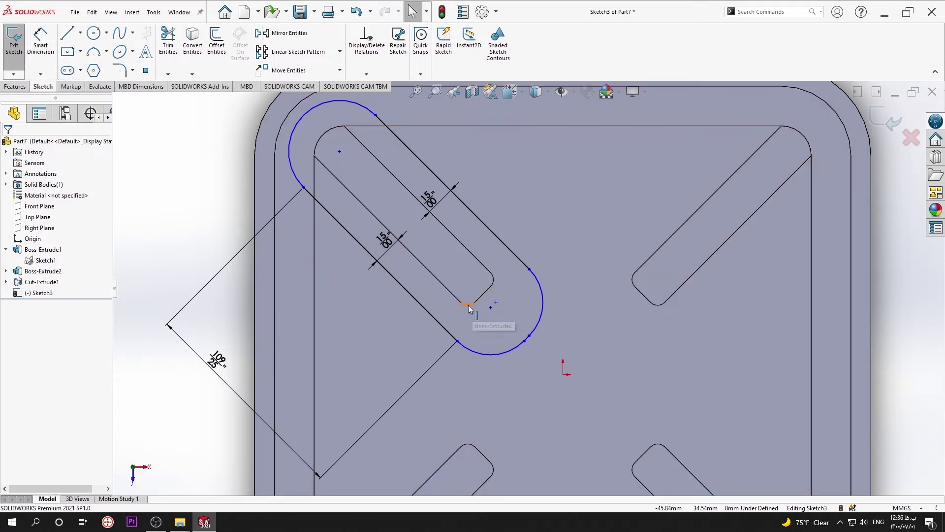
{"action": "left_click", "coordinate": [480, 356], "text": "ctrl"}
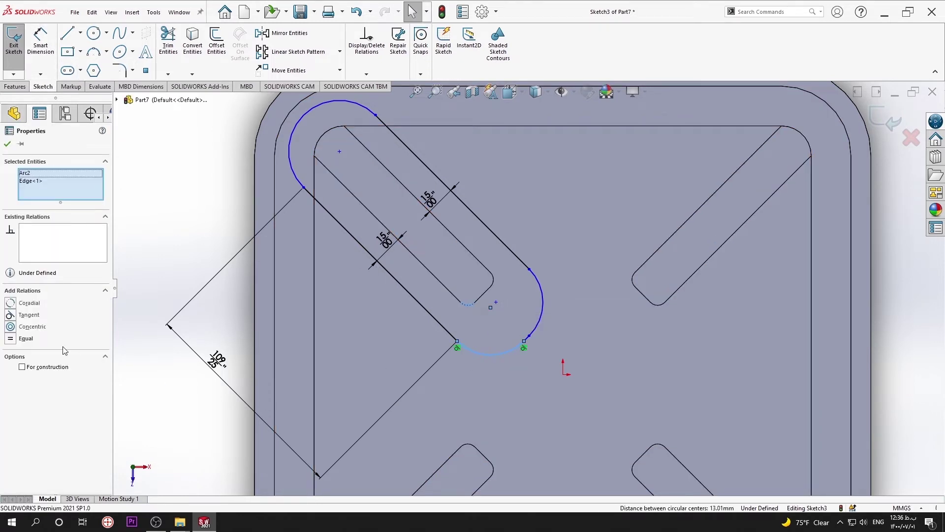
{"action": "left_click", "coordinate": [11, 327]}
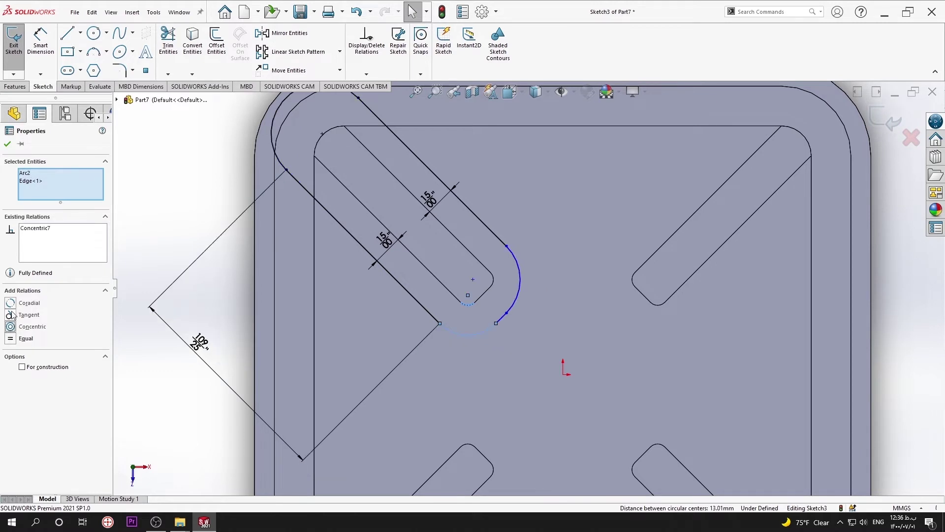
Step: Dimension the short connecting line at the slot's inner end to 11.21 mm
{"action": "left_click", "coordinate": [8, 145]}
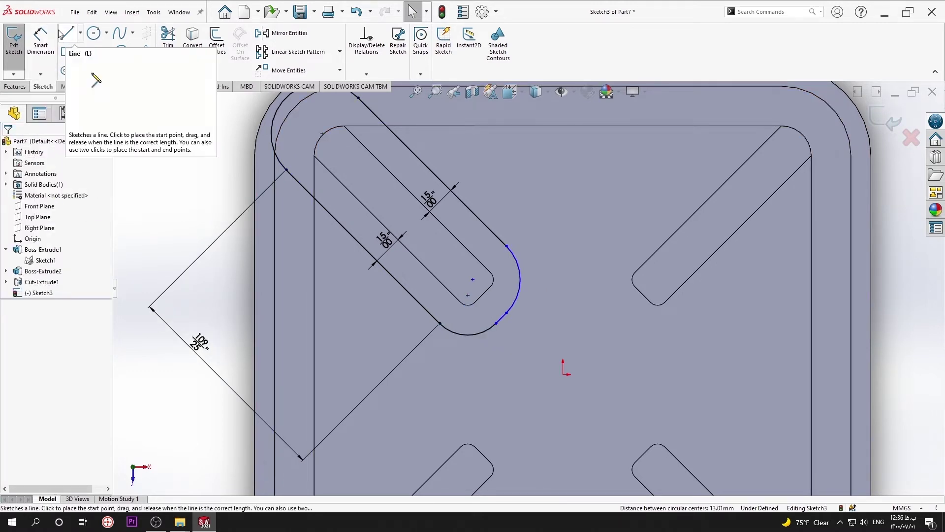
{"action": "left_click", "coordinate": [41, 41]}
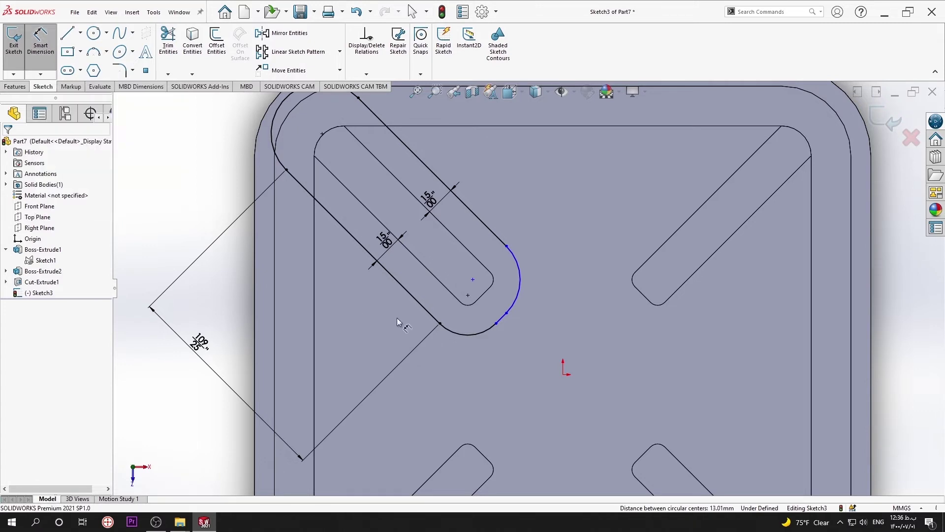
{"action": "left_click", "coordinate": [469, 341]}
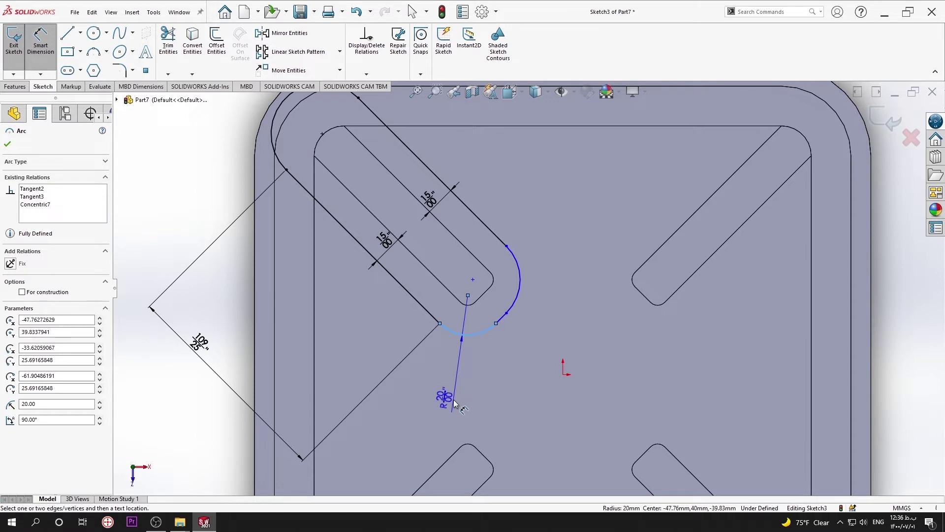
{"action": "key", "text": "Escape"}
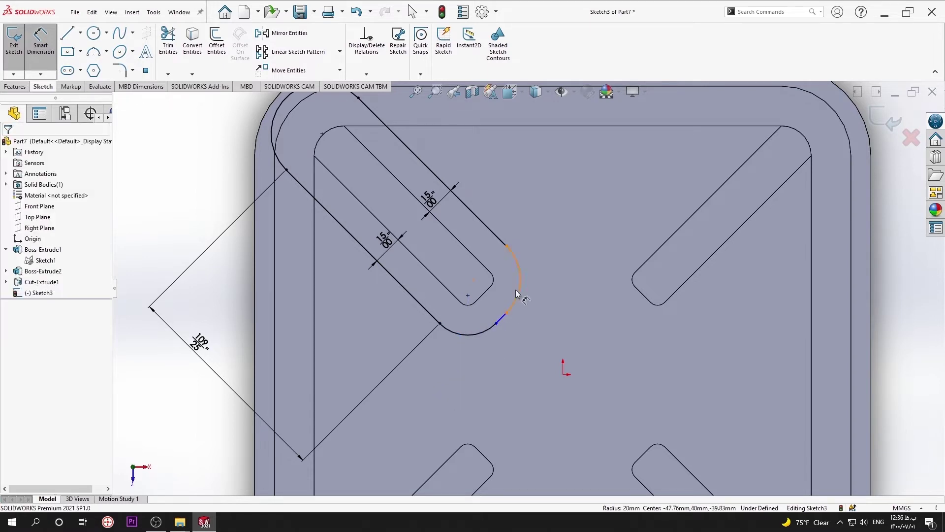
{"action": "left_click", "coordinate": [505, 324]}
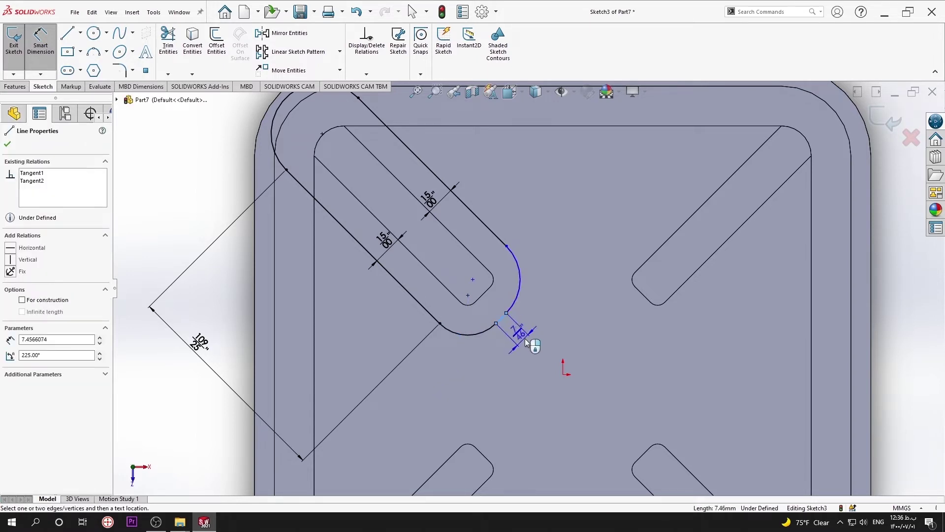
{"action": "left_click", "coordinate": [526, 340]}
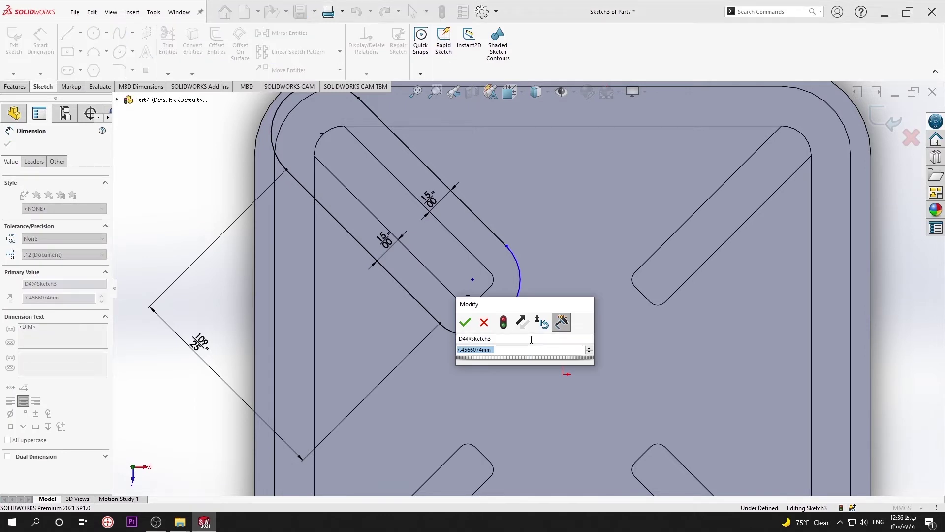
{"action": "type", "text": "5"}
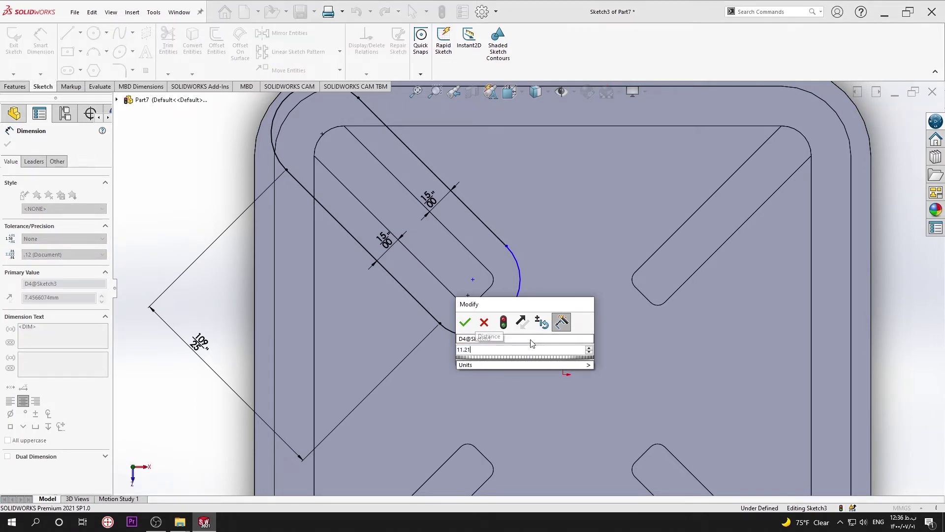
{"action": "key", "text": "Return"}
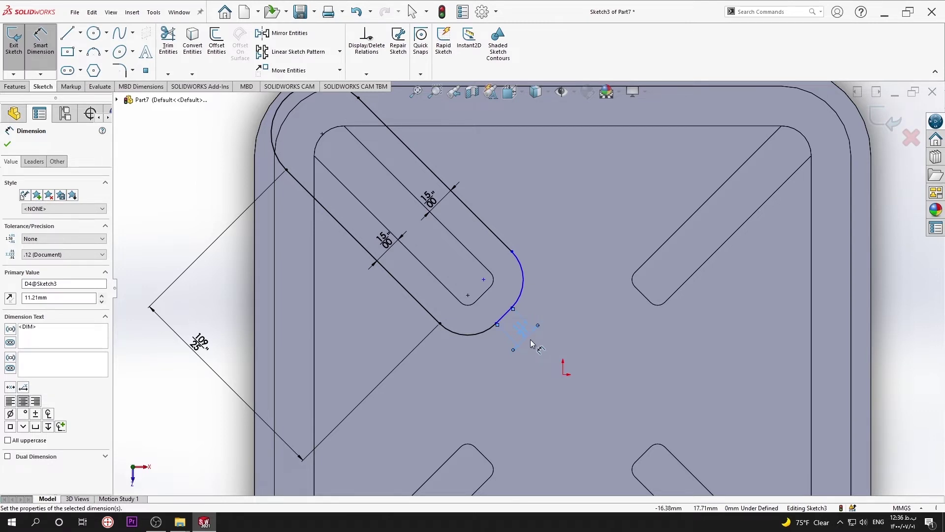
{"action": "key", "text": "Escape"}
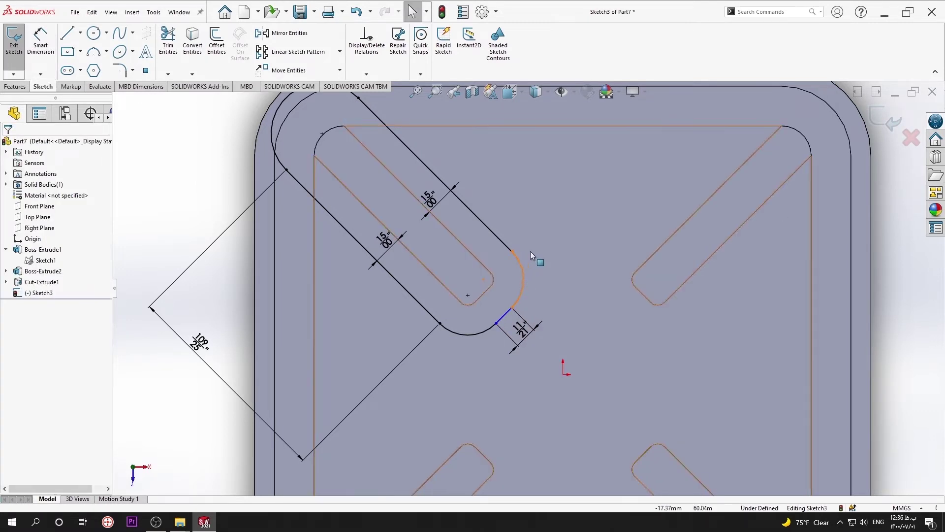
Step: Try a Concentric relation between the end arc and inner edge, then undo it
{"action": "left_click", "coordinate": [523, 282]}
{"action": "left_click", "coordinate": [495, 282], "text": "ctrl"}
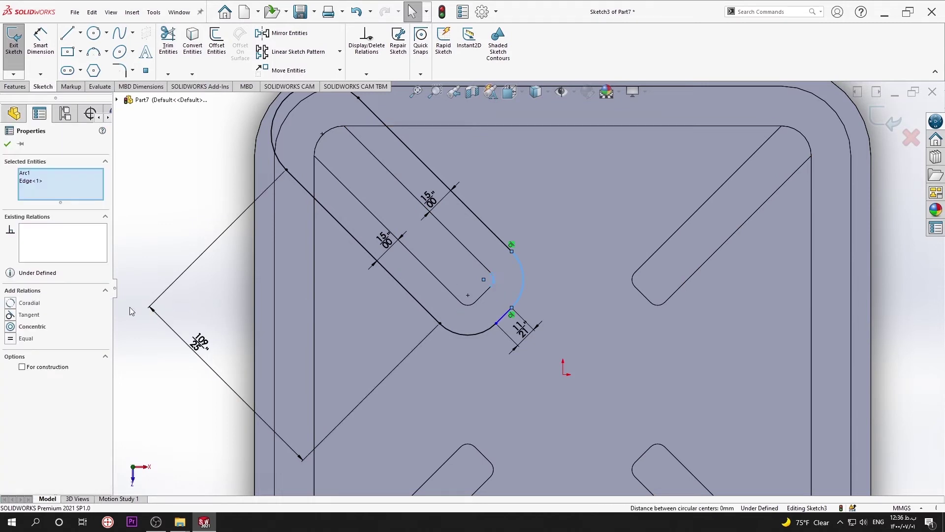
{"action": "left_click", "coordinate": [10, 328]}
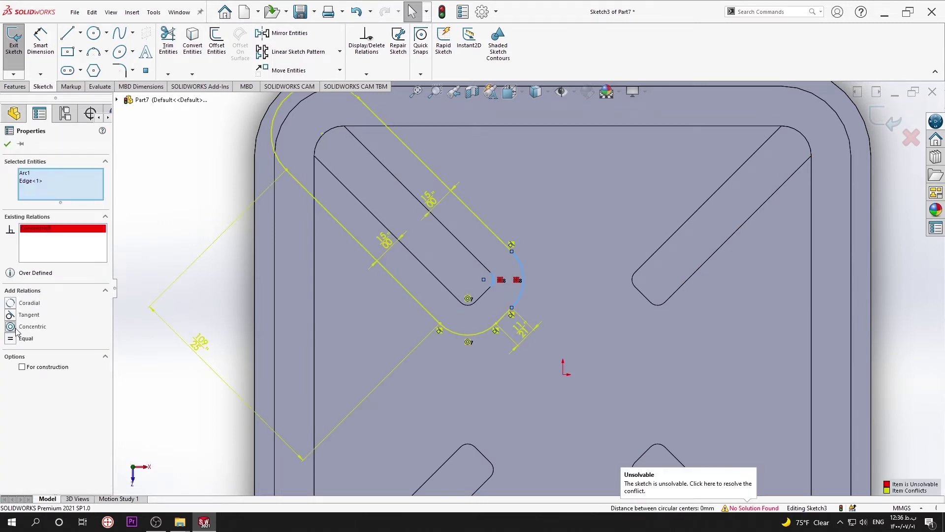
{"action": "left_click", "coordinate": [7, 143]}
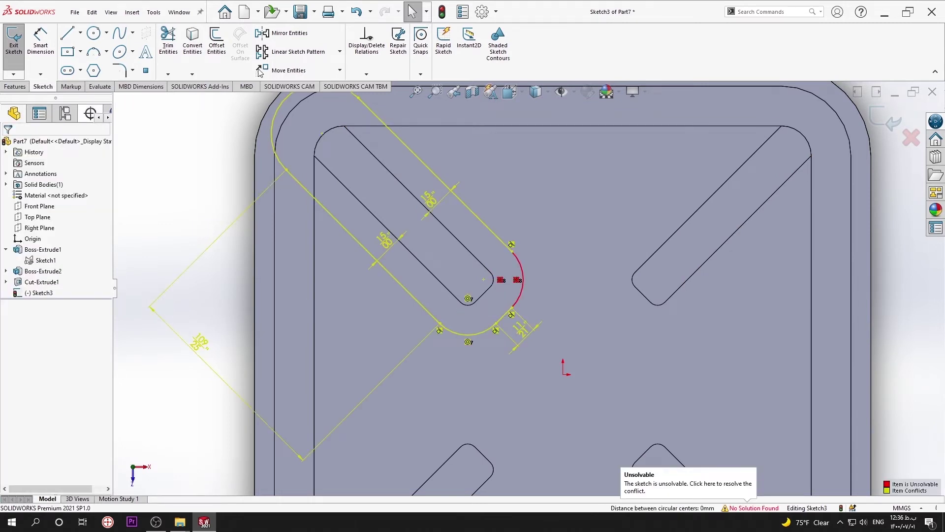
{"action": "left_click", "coordinate": [356, 11]}
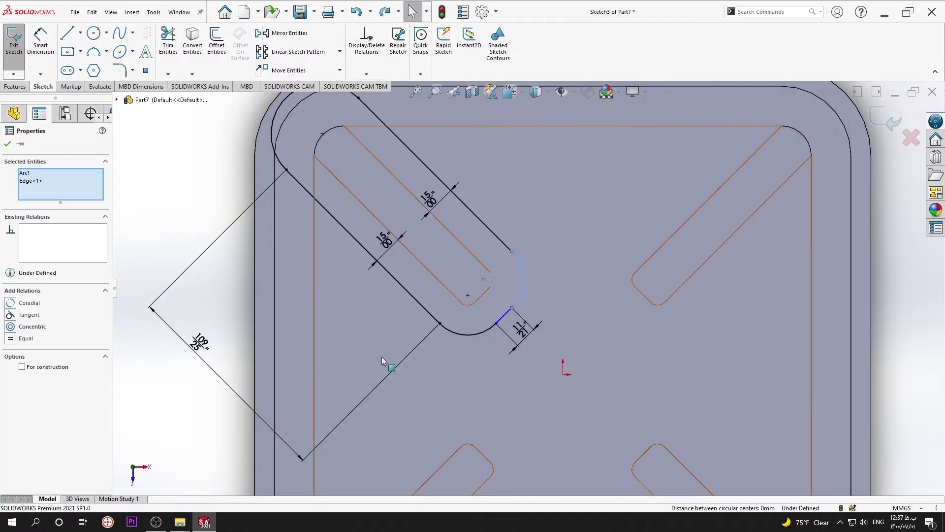
{"action": "key", "text": "z"}
{"action": "left_click", "coordinate": [215, 241]}
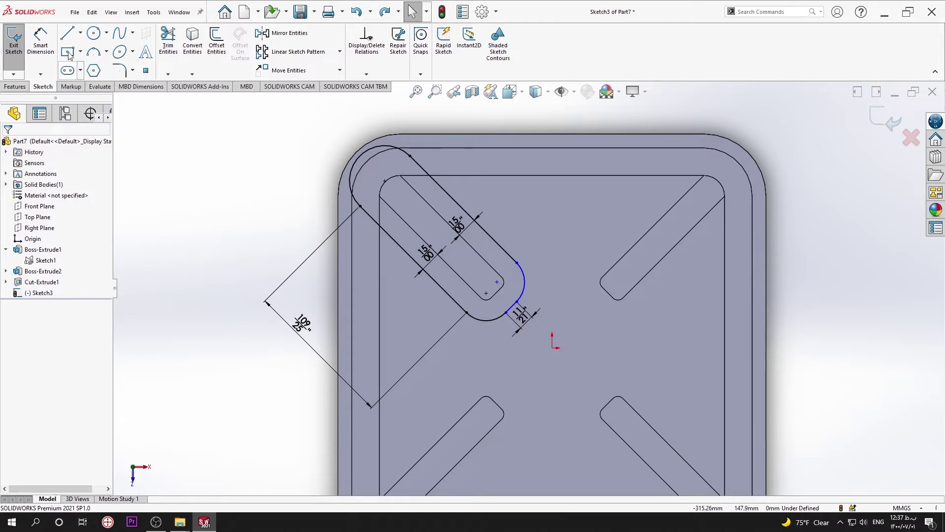
Step: Add a driven R25.61 radius dimension to the top-left end arc
{"action": "left_click", "coordinate": [40, 42]}
{"action": "left_click", "coordinate": [366, 149]}
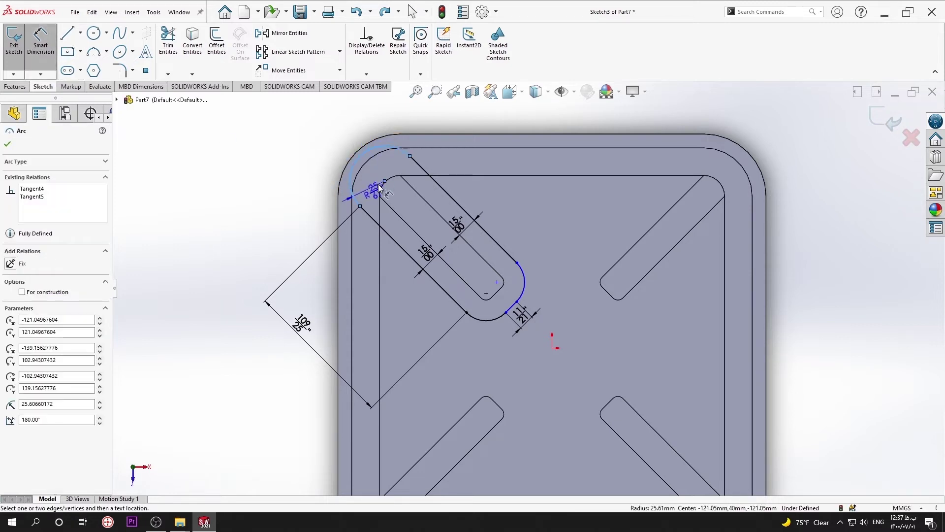
{"action": "left_click", "coordinate": [311, 160]}
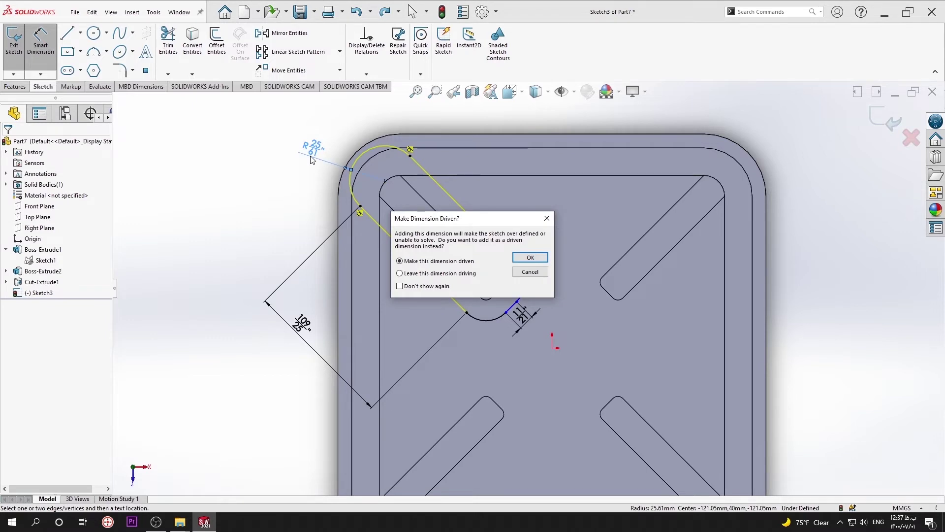
{"action": "key", "text": "Return"}
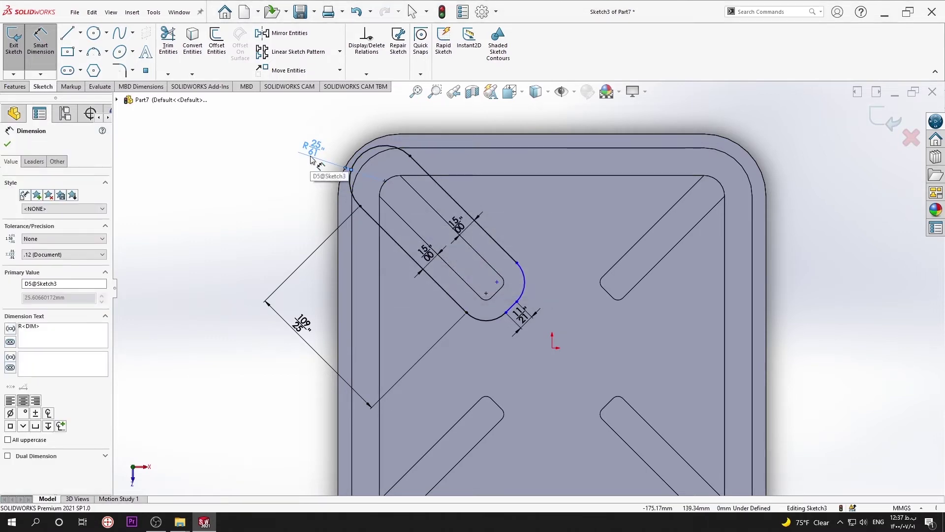
{"action": "double_click", "coordinate": [311, 145]}
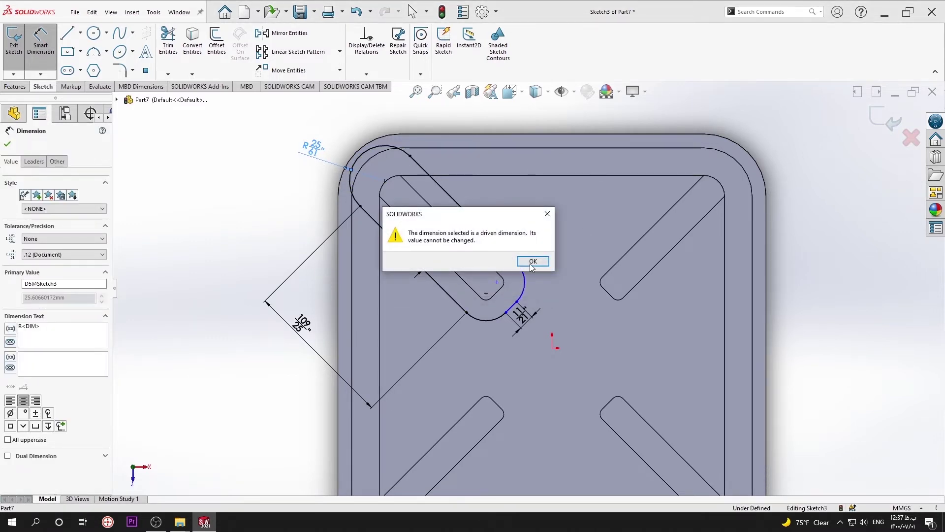
{"action": "left_click", "coordinate": [531, 261]}
{"action": "right_click", "coordinate": [351, 183]}
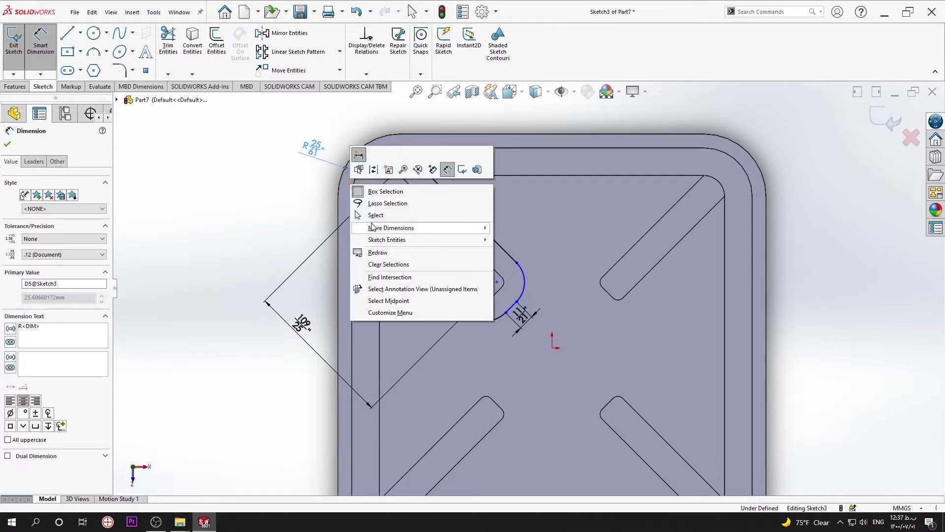
{"action": "key", "text": "Escape"}
Step: Delete the R25.61 radius dimension and the top-left end arc
{"action": "right_click", "coordinate": [312, 149]}
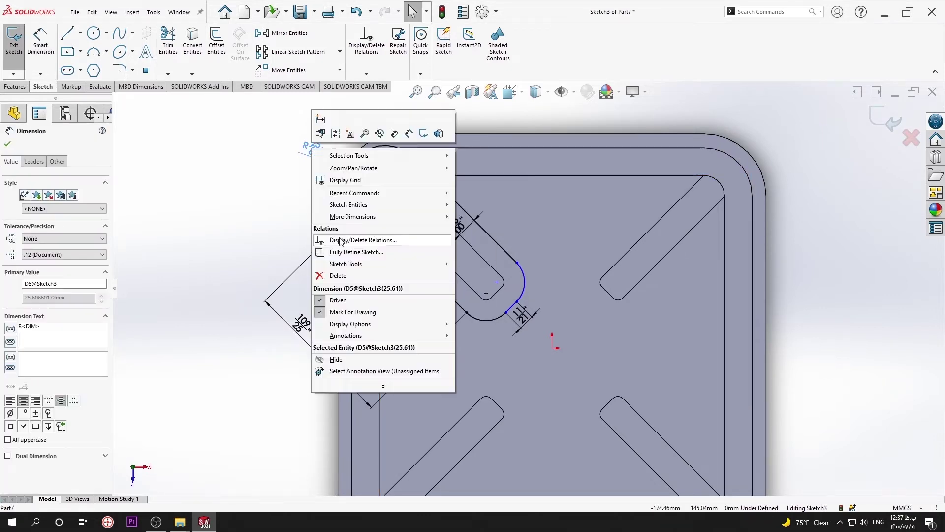
{"action": "left_click", "coordinate": [345, 277]}
{"action": "left_click", "coordinate": [354, 170]}
{"action": "right_click", "coordinate": [353, 168]}
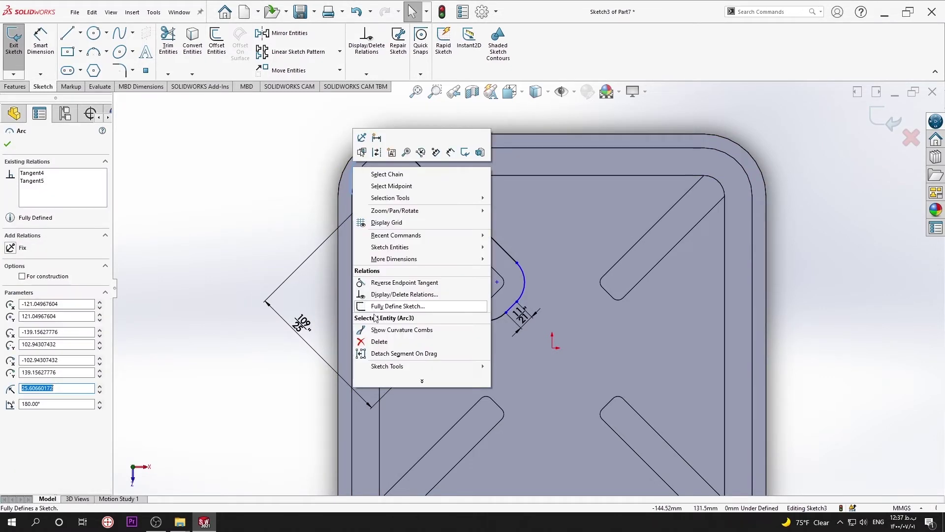
{"action": "left_click", "coordinate": [381, 342]}
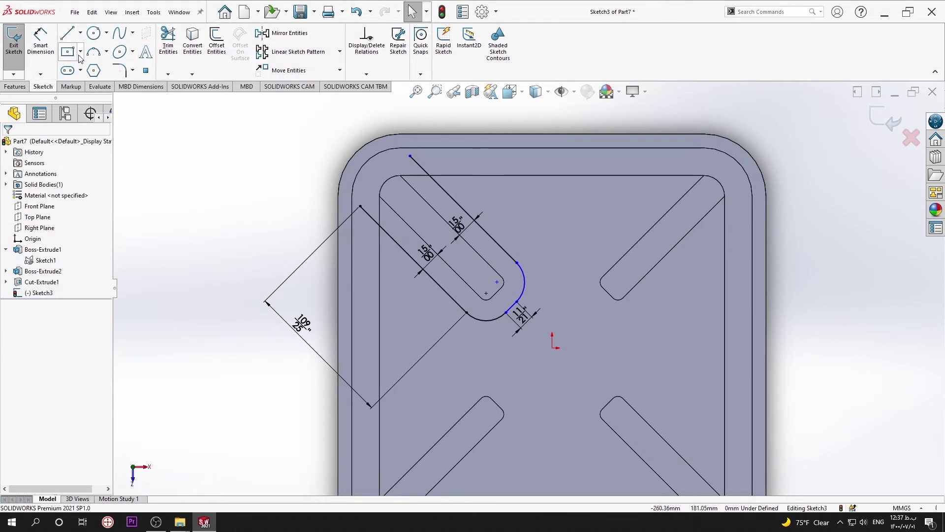
Step: Draw a three-point arc closing the outline's top-left end between the line ends
{"action": "left_click", "coordinate": [93, 52]}
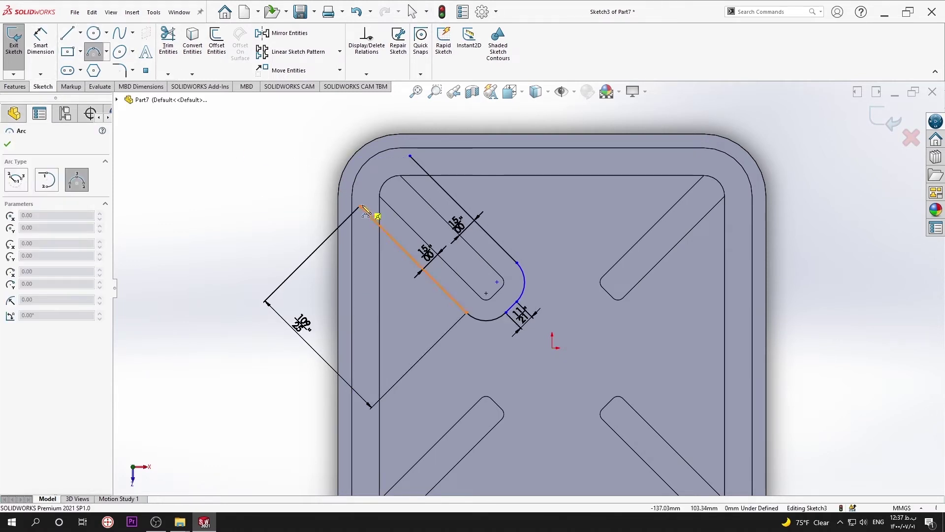
{"action": "left_click", "coordinate": [410, 156]}
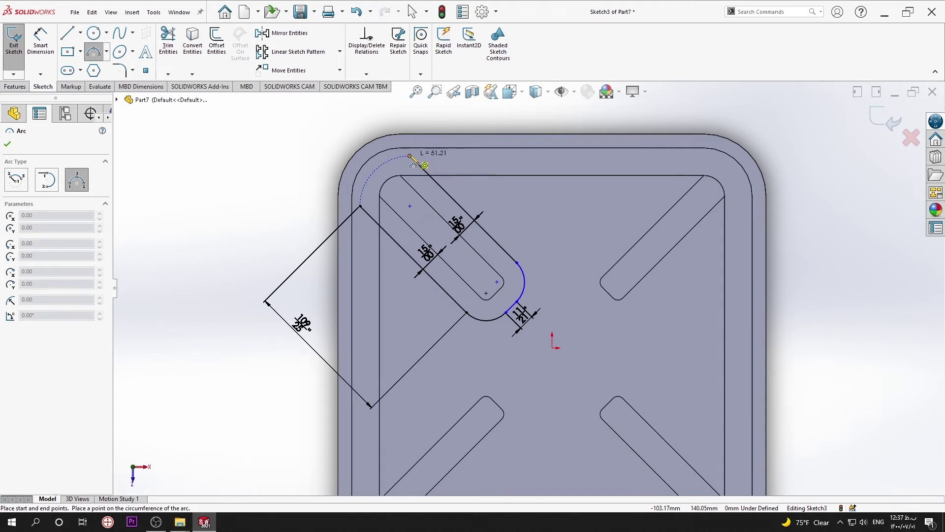
{"action": "right_click", "coordinate": [413, 157]}
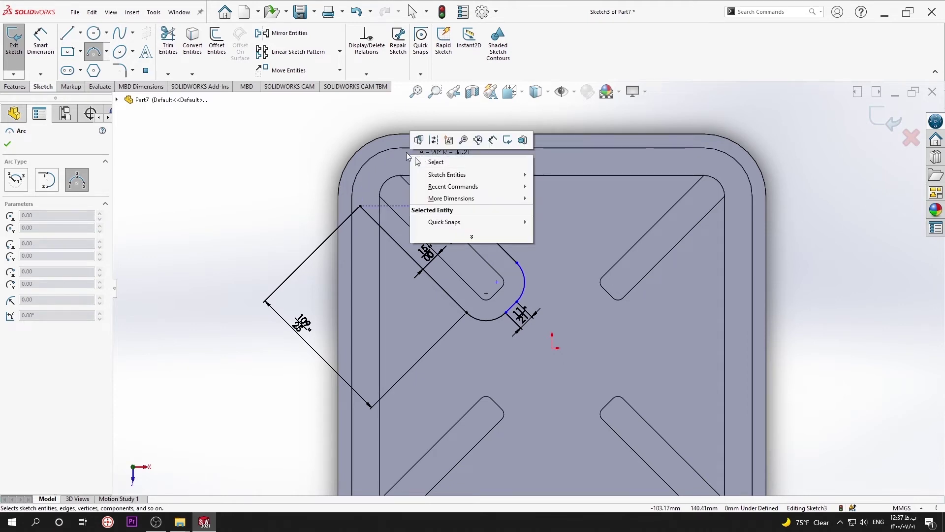
{"action": "left_click", "coordinate": [364, 161]}
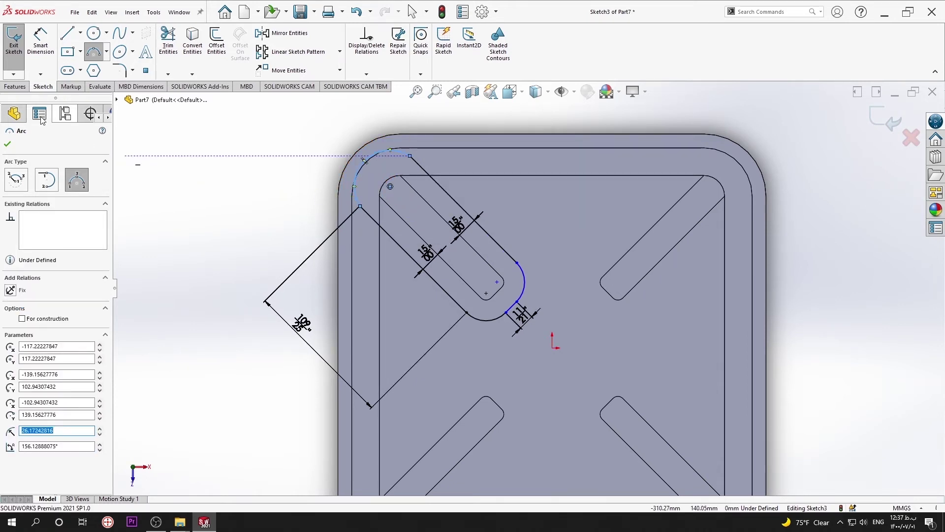
{"action": "key", "text": "Escape"}
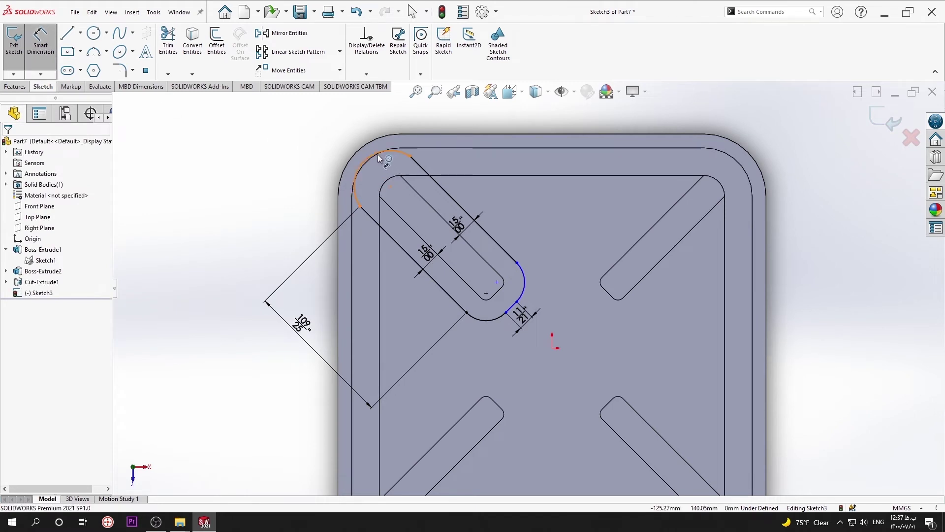
Step: Dimension the new arc's radius to 30 mm
{"action": "left_click", "coordinate": [377, 152]}
{"action": "left_click", "coordinate": [254, 188]}
{"action": "type", "text": "30"}
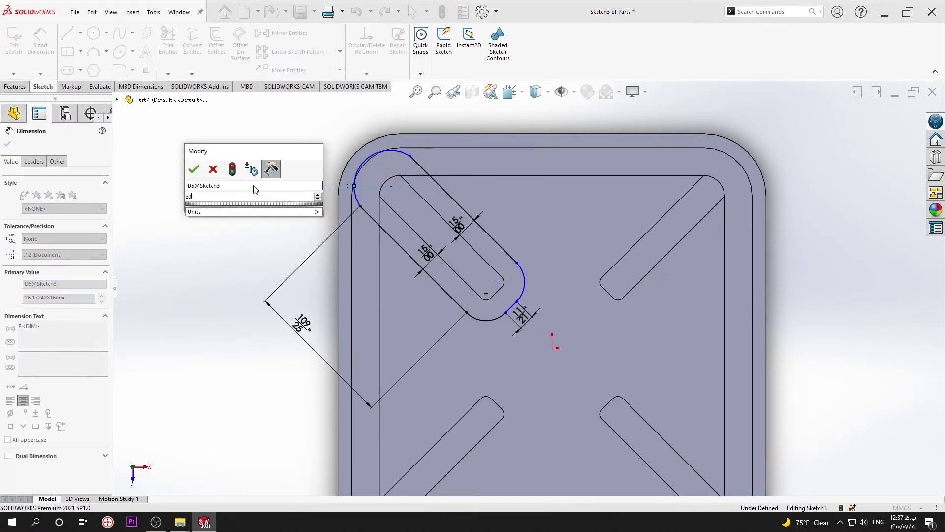
{"action": "key", "text": "Return"}
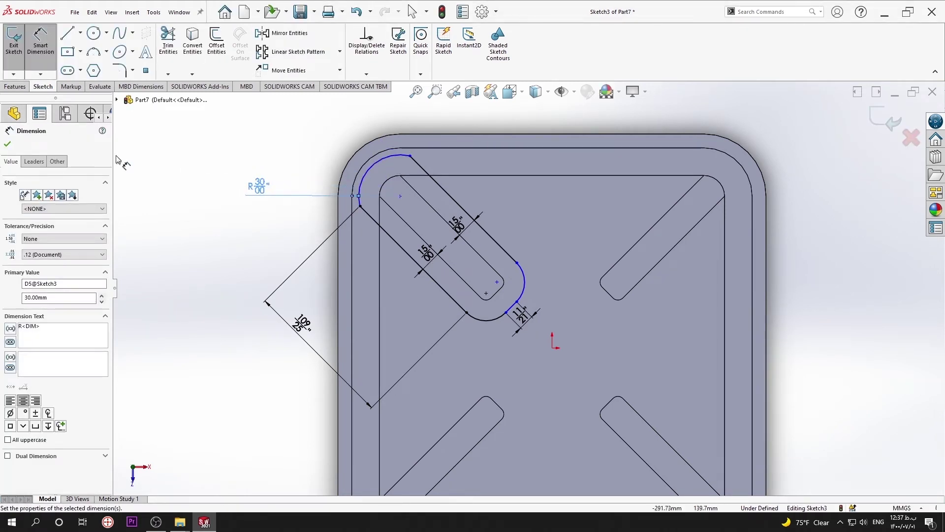
{"action": "key", "text": "Escape"}
{"action": "mouse_move", "coordinate": [267, 258]}
{"action": "middle_mouse_down"}
{"action": "mouse_move", "coordinate": [388, 205]}
{"action": "mouse_move", "coordinate": [402, 184]}
{"action": "middle_mouse_up"}
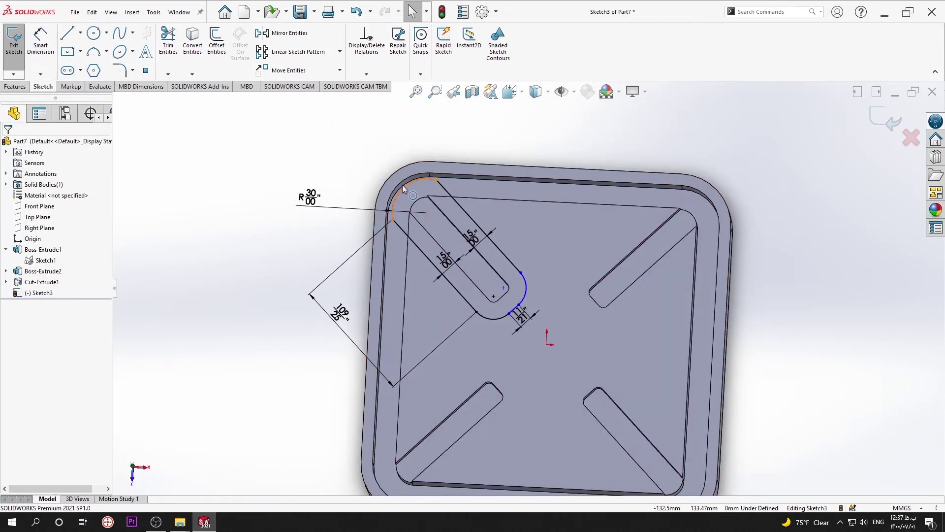
Step: Start a circular sketch pattern and select every arc and line of the slot outline
{"action": "left_click", "coordinate": [339, 51]}
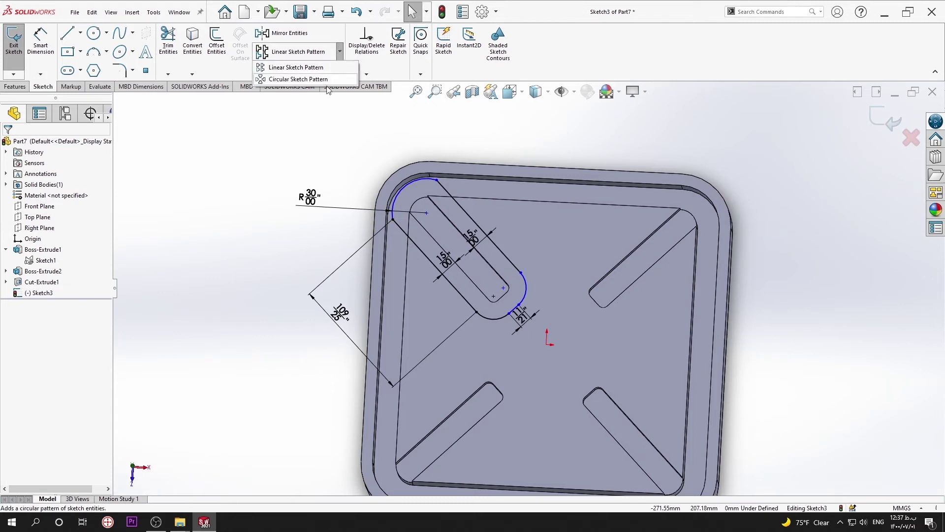
{"action": "left_click", "coordinate": [295, 79]}
{"action": "middle_click_drag", "start_coordinate": [582, 182], "coordinate": [582, 217]}
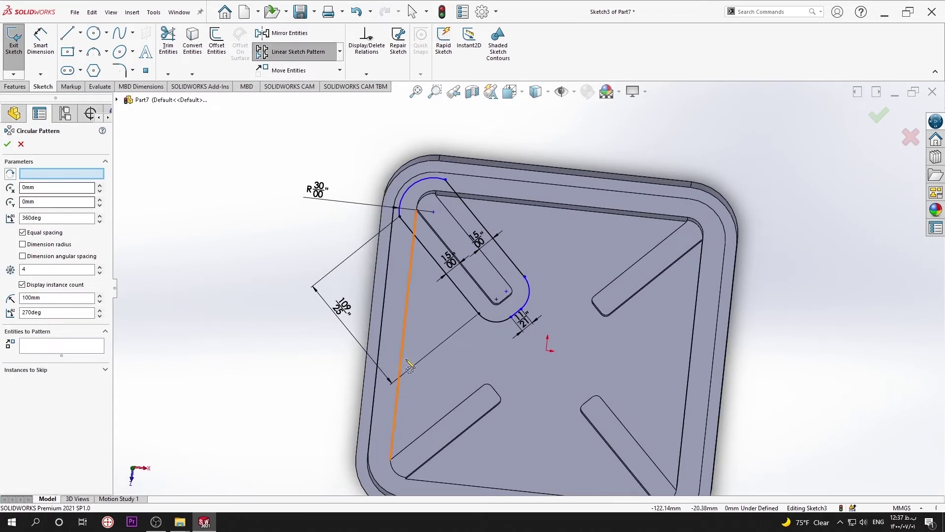
{"action": "left_click", "coordinate": [93, 348]}
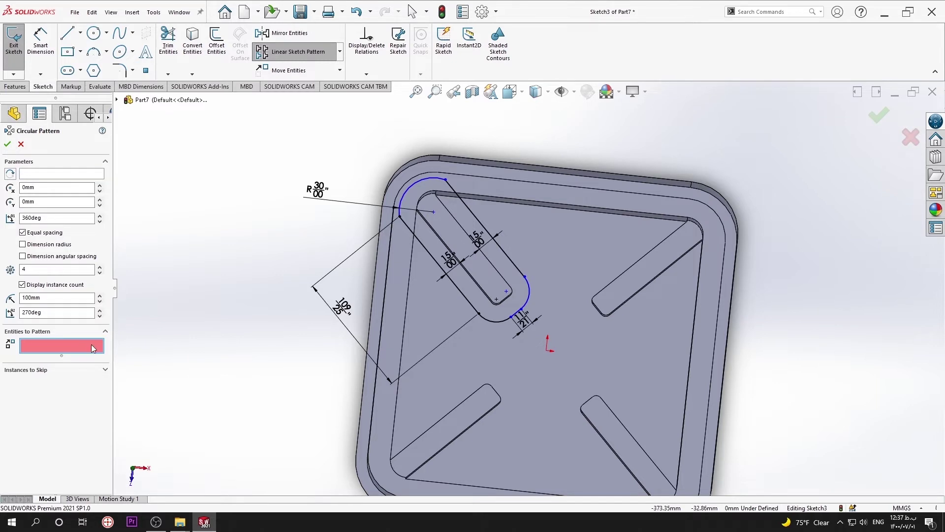
{"action": "left_click", "coordinate": [529, 294]}
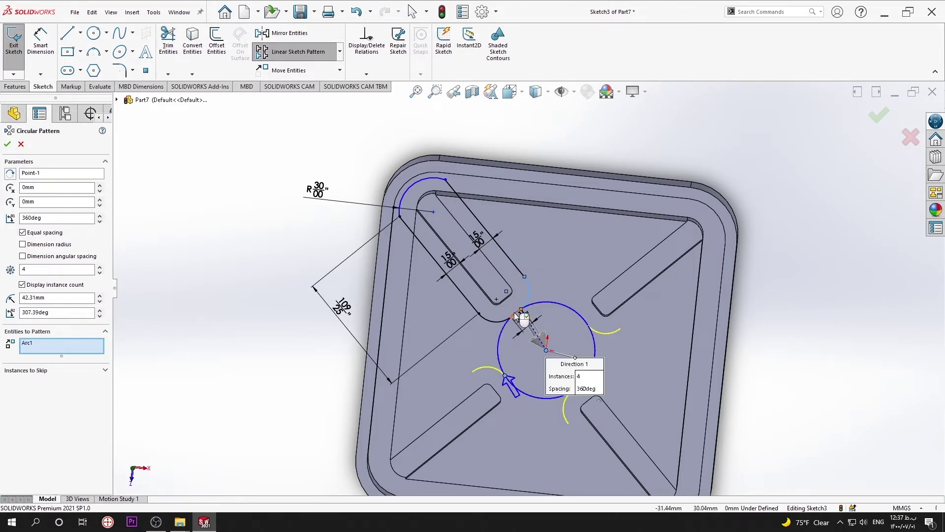
{"action": "left_click", "coordinate": [516, 315]}
{"action": "left_click", "coordinate": [496, 325]}
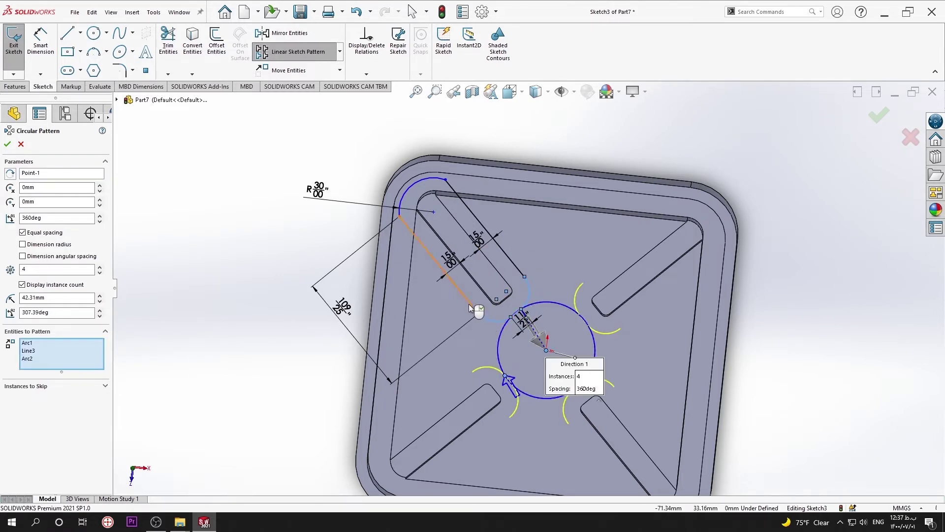
{"action": "left_click", "coordinate": [471, 308]}
{"action": "left_click", "coordinate": [515, 266]}
{"action": "left_click", "coordinate": [433, 178]}
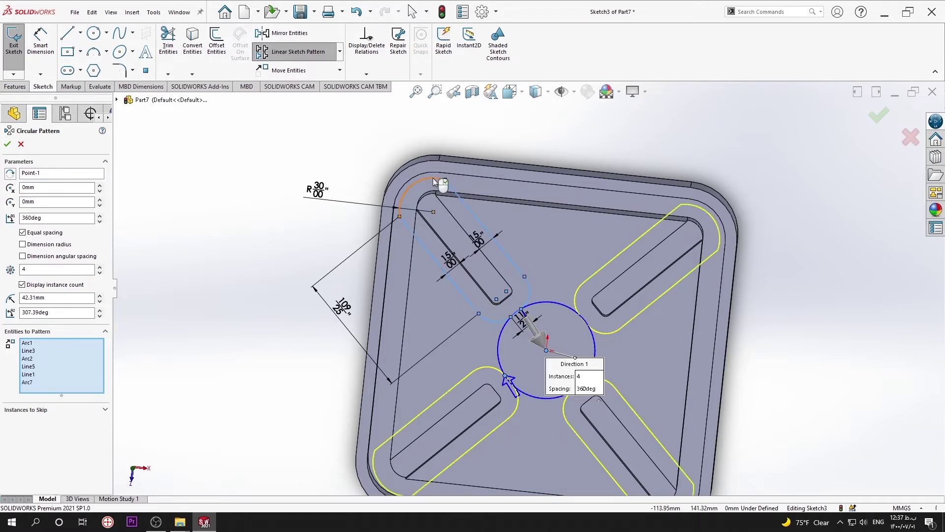
Step: Accept the 4-instance, 360° circular pattern and view the tray face-on
{"action": "left_click", "coordinate": [7, 144]}
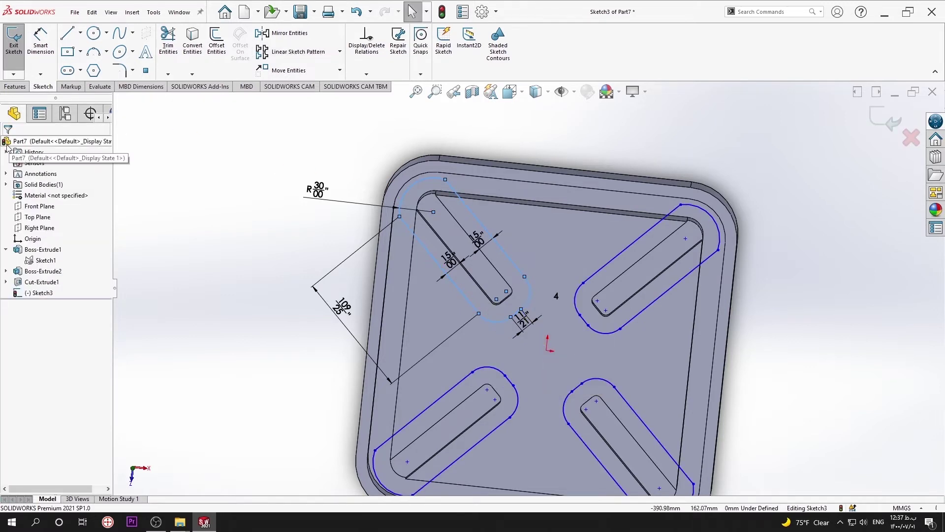
{"action": "mouse_move", "coordinate": [232, 168]}
{"action": "middle_mouse_down"}
{"action": "mouse_move", "coordinate": [255, 204]}
{"action": "mouse_move", "coordinate": [221, 213]}
{"action": "mouse_move", "coordinate": [205, 249]}
{"action": "middle_mouse_up"}
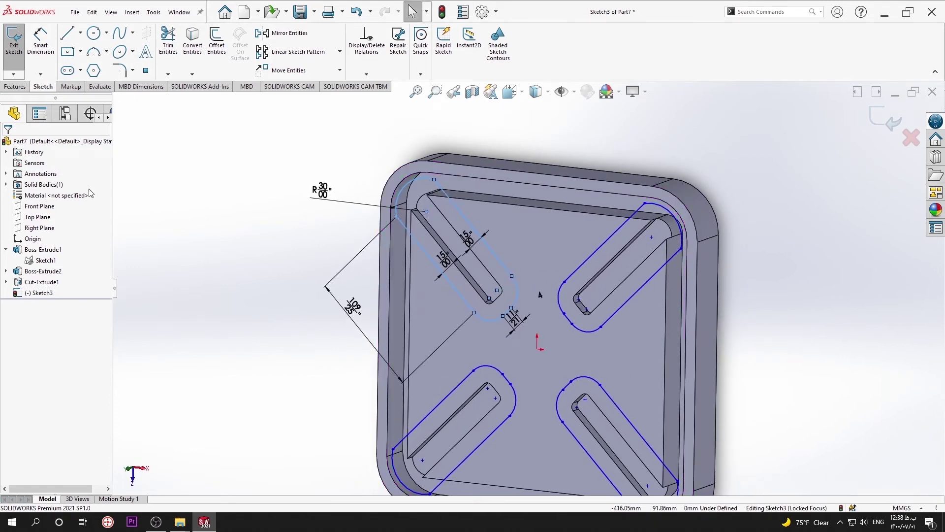
{"action": "left_click", "coordinate": [152, 235]}
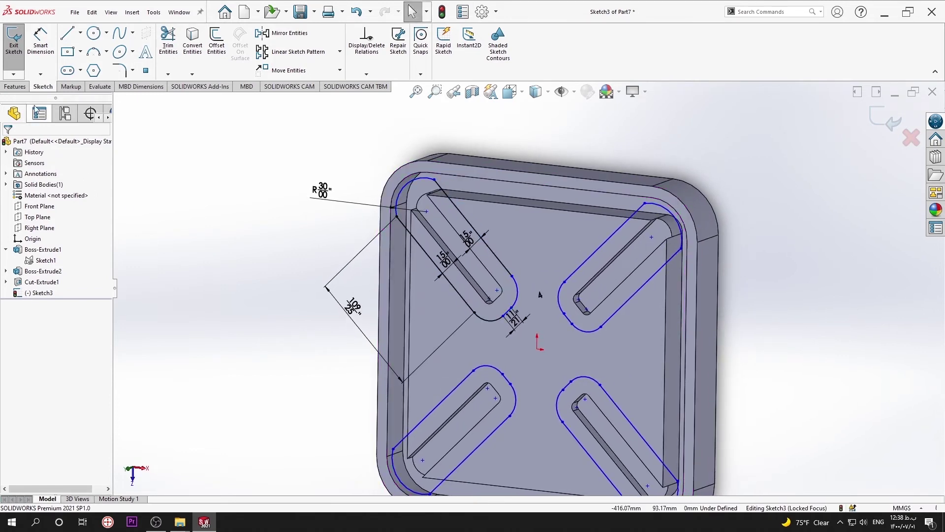
{"action": "left_click", "coordinate": [15, 86]}
Step: Create Cut-Extrude2 from the four slot outlines, Blind, 20 mm deep
{"action": "left_click", "coordinate": [162, 53]}
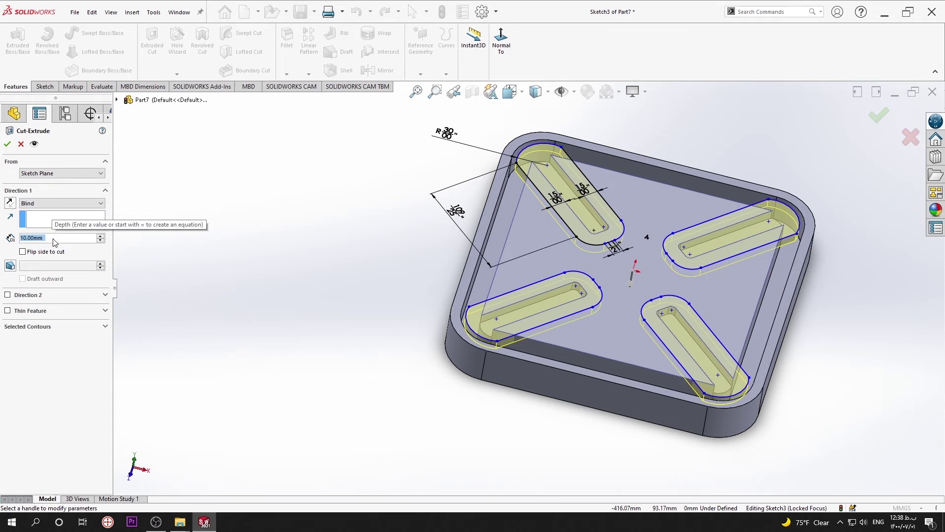
{"action": "left_click", "coordinate": [99, 236]}
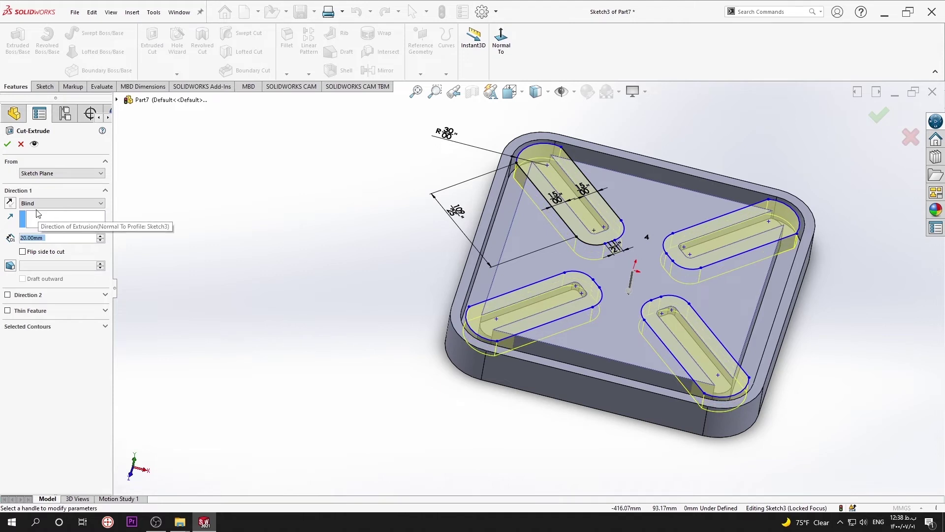
{"action": "left_click", "coordinate": [8, 143]}
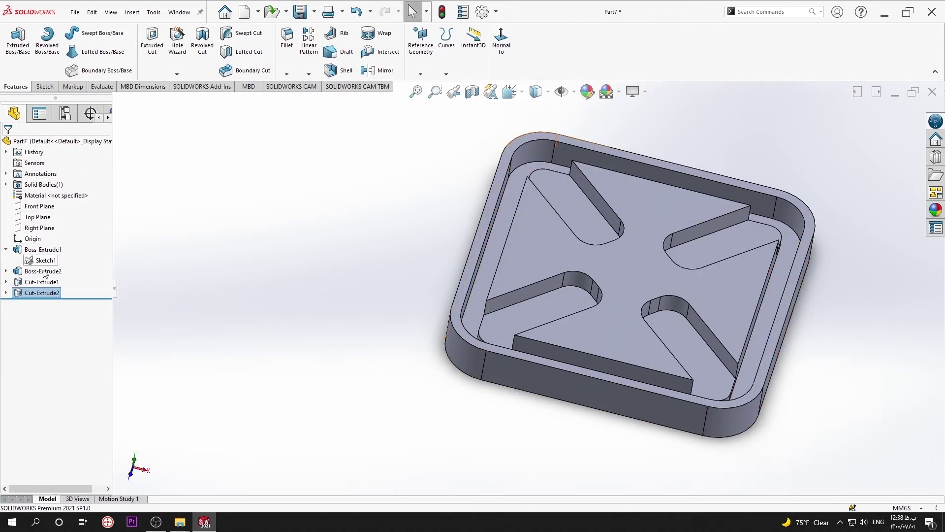
Step: Edit Cut-Extrude2 to start from a 10 mm offset, cutting down through the tray floor
{"action": "right_click", "coordinate": [49, 294]}
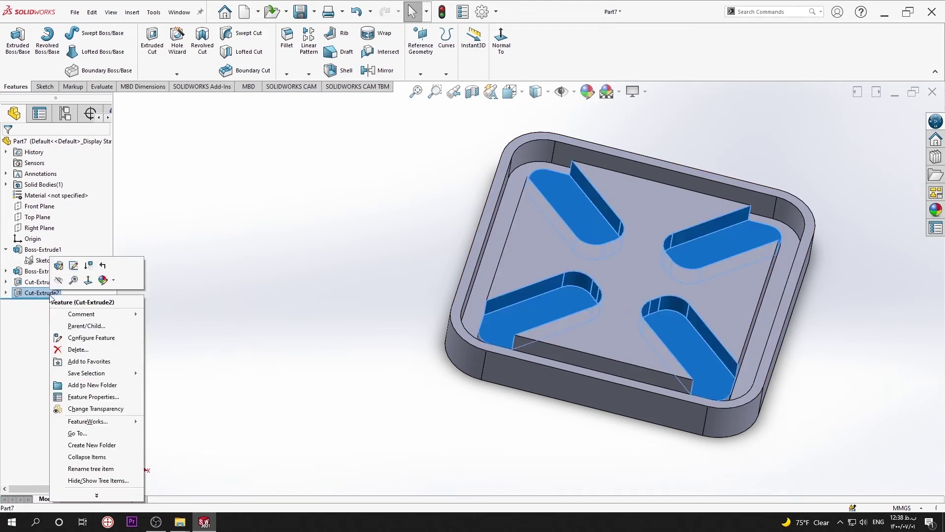
{"action": "left_click", "coordinate": [58, 266]}
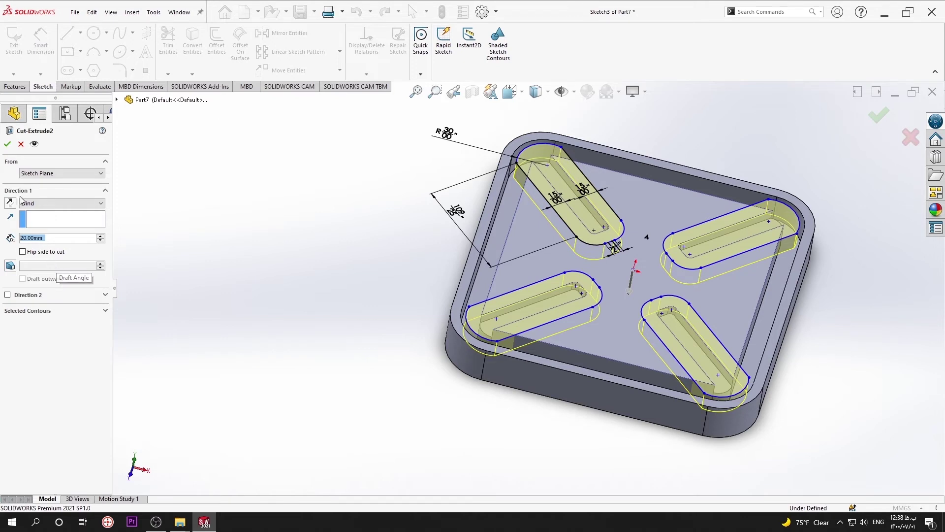
{"action": "left_click", "coordinate": [39, 173]}
{"action": "left_click", "coordinate": [31, 202]}
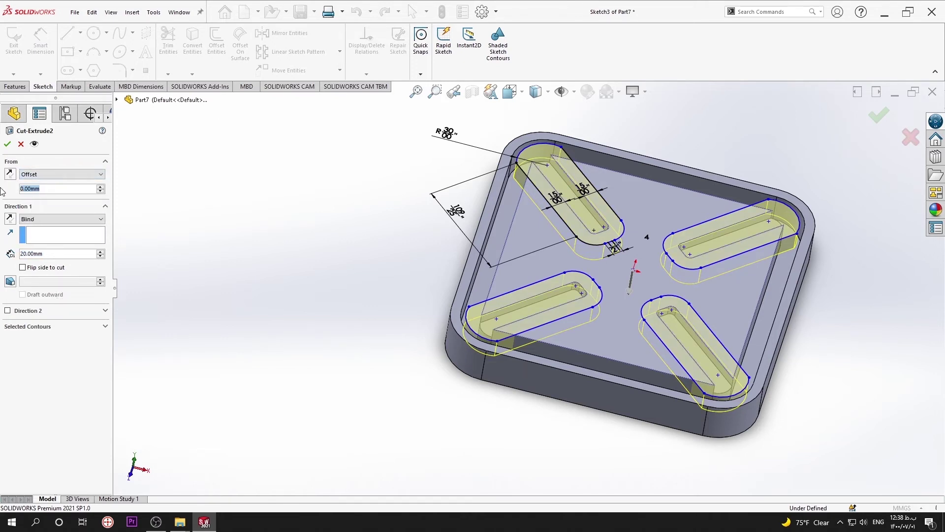
{"action": "type", "text": "10"}
{"action": "key", "text": "Return"}
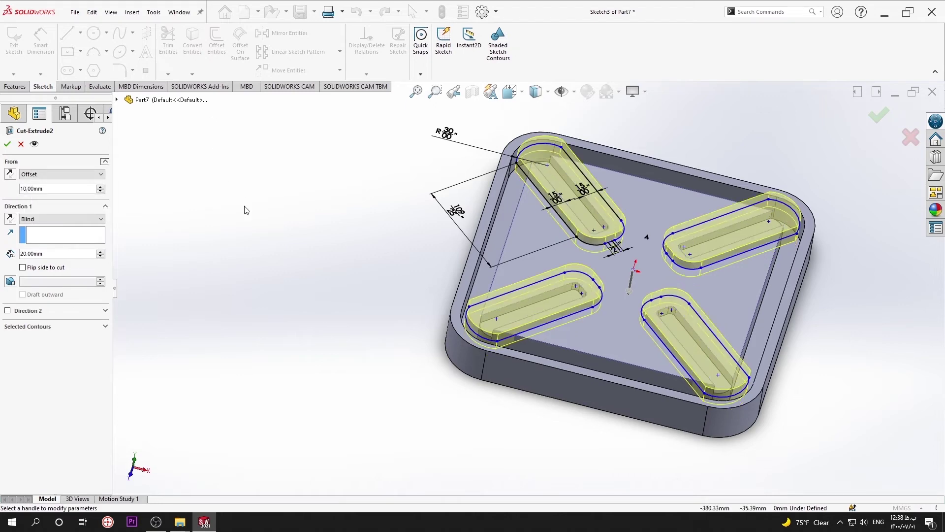
{"action": "mouse_move", "coordinate": [179, 259]}
{"action": "middle_mouse_down"}
{"action": "mouse_move", "coordinate": [218, 241]}
{"action": "mouse_move", "coordinate": [234, 217]}
{"action": "mouse_move", "coordinate": [205, 233]}
{"action": "middle_mouse_up"}
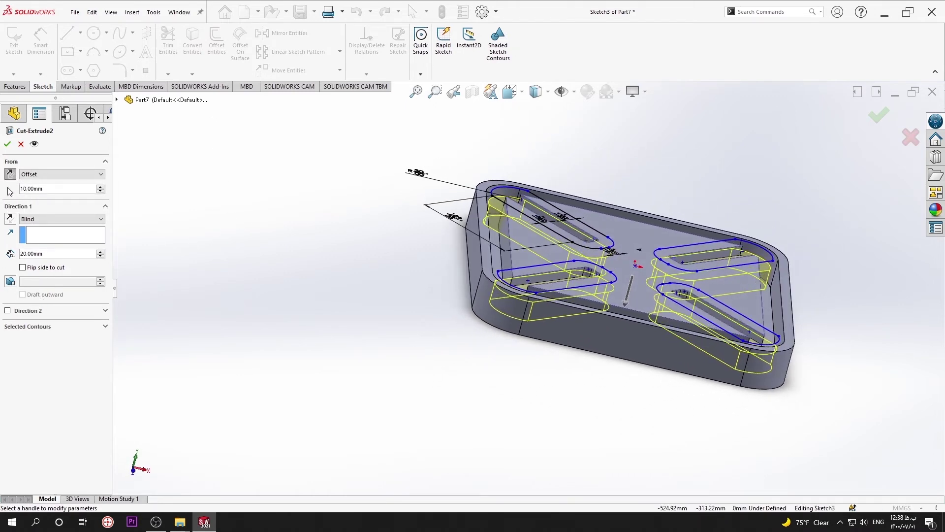
{"action": "left_click", "coordinate": [9, 219]}
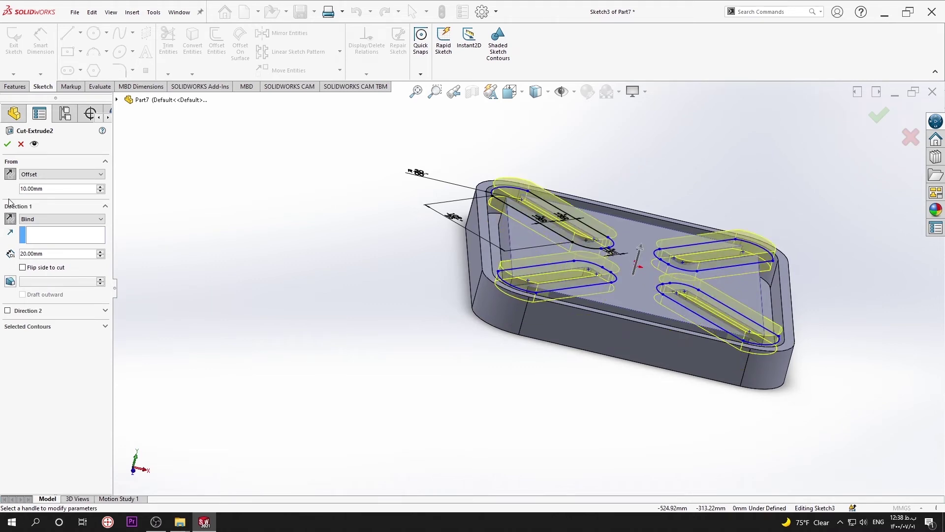
{"action": "left_click", "coordinate": [10, 220]}
{"action": "left_click", "coordinate": [9, 144]}
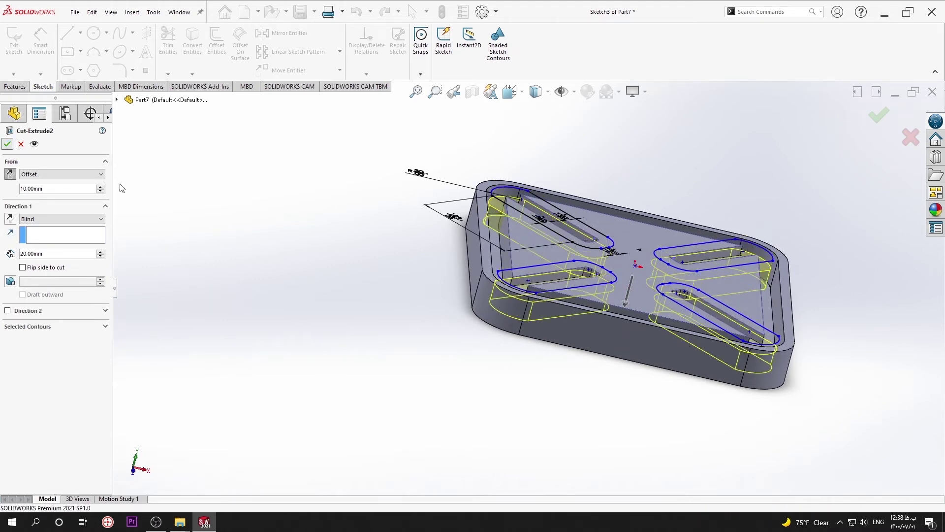
{"action": "mouse_move", "coordinate": [367, 287]}
{"action": "middle_mouse_down"}
{"action": "mouse_move", "coordinate": [342, 338]}
{"action": "mouse_move", "coordinate": [382, 350]}
{"action": "mouse_move", "coordinate": [346, 359]}
{"action": "middle_mouse_up"}
Step: Reopen Cut-Extrude2 to set its Blind depth to 10 mm, then close it
{"action": "scroll", "coordinate": [340, 351], "scroll_direction": "down", "scroll_amount": 3}
{"action": "scroll", "coordinate": [394, 330], "scroll_direction": "up", "scroll_amount": 5}
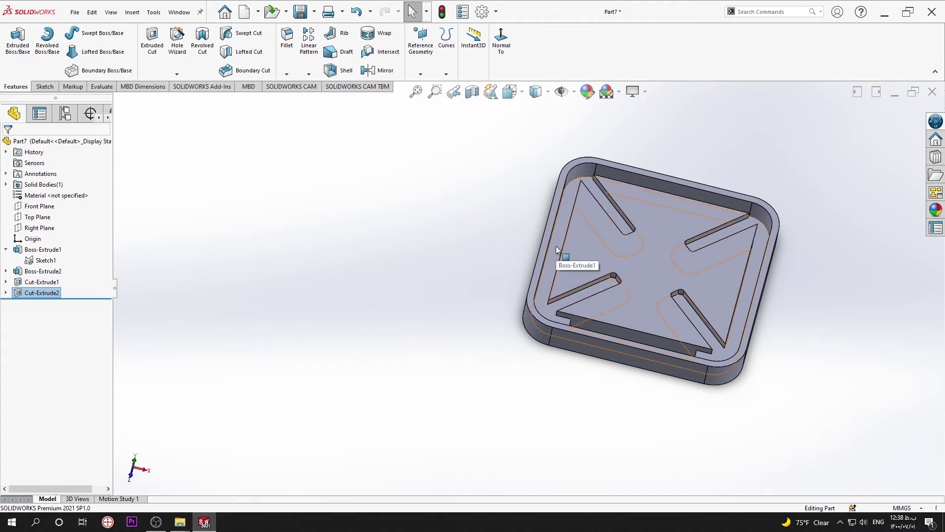
{"action": "mouse_move", "coordinate": [581, 278]}
{"action": "middle_mouse_down"}
{"action": "mouse_move", "coordinate": [563, 261]}
{"action": "mouse_move", "coordinate": [590, 249]}
{"action": "middle_mouse_up"}
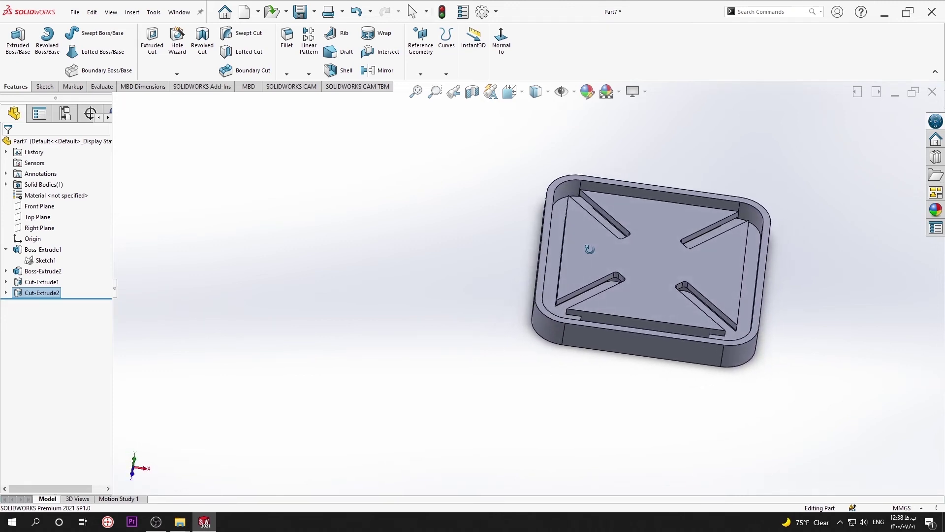
{"action": "key", "text": "Escape"}
{"action": "right_click", "coordinate": [57, 295]}
{"action": "left_click", "coordinate": [61, 270]}
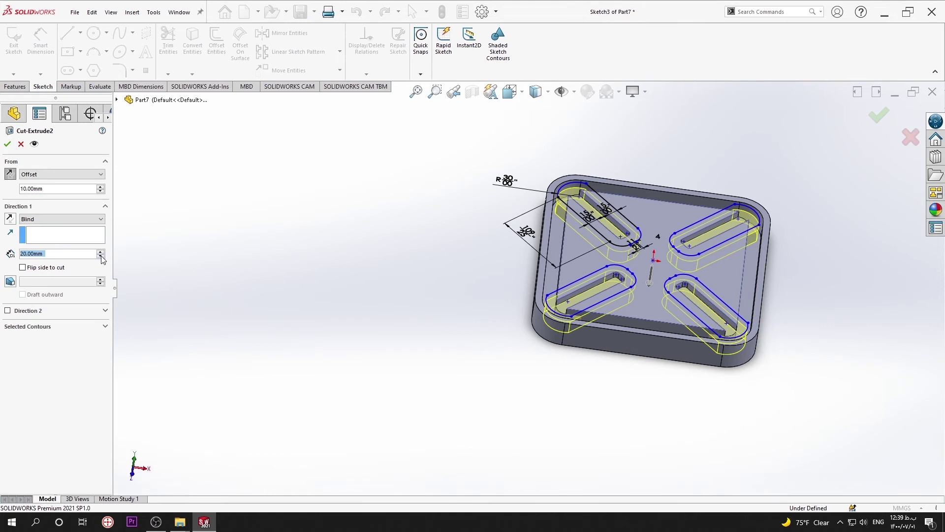
{"action": "left_click", "coordinate": [101, 256]}
{"action": "left_click", "coordinate": [8, 144]}
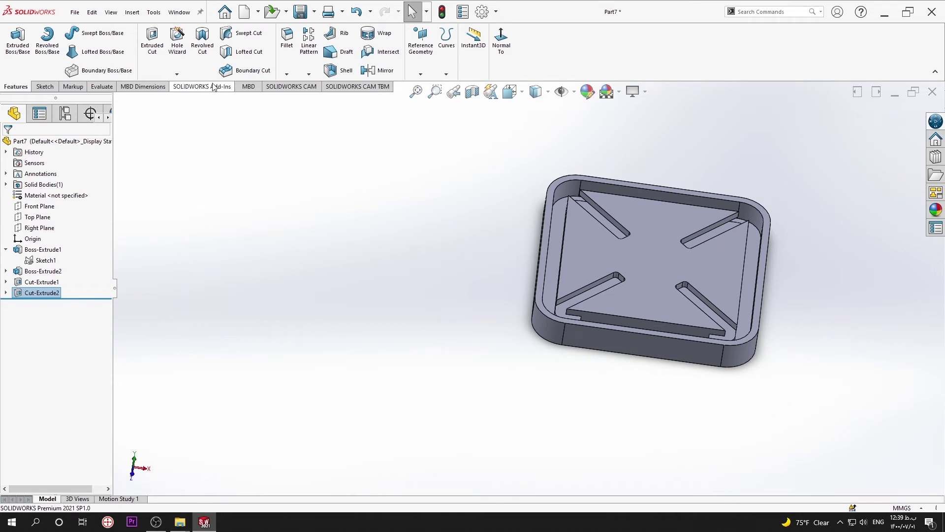
Step: Start a 5 mm fillet and select the first two slot corner edges
{"action": "left_click", "coordinate": [287, 37]}
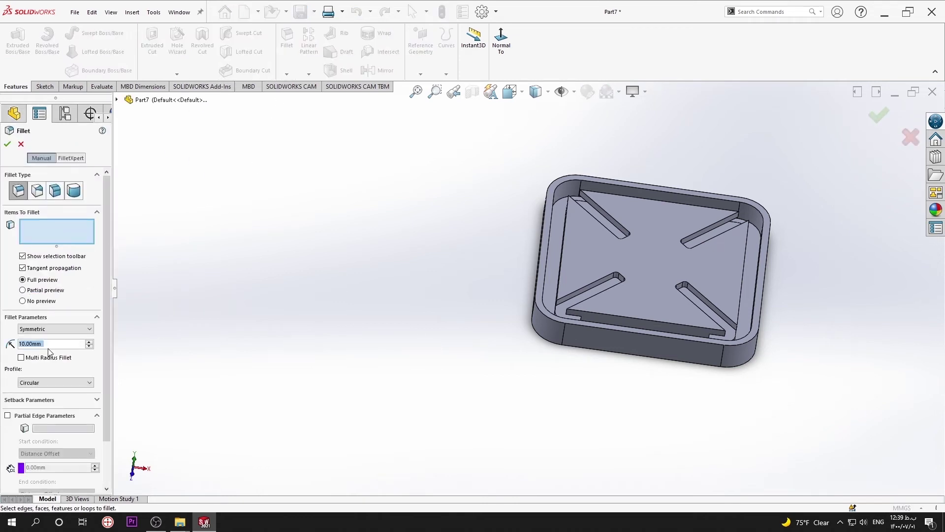
{"action": "type", "text": "5"}
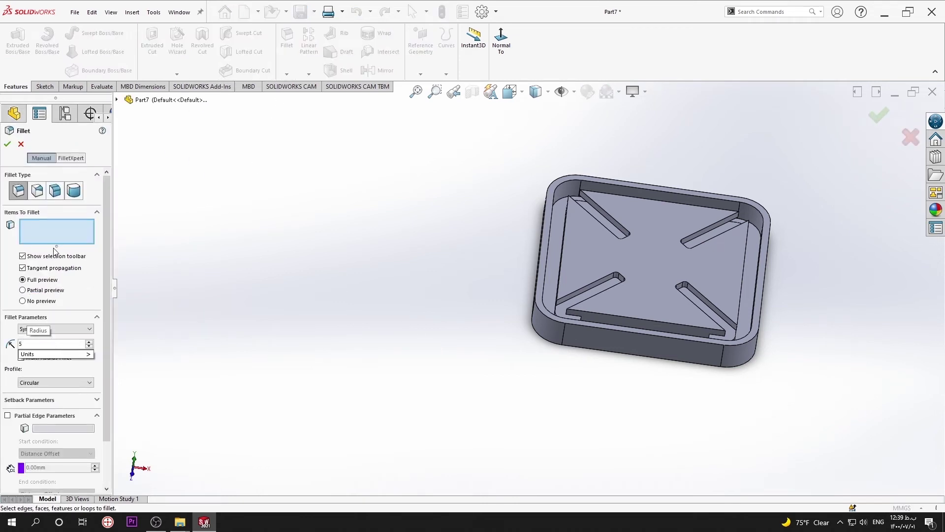
{"action": "scroll", "coordinate": [616, 345], "scroll_direction": "down", "scroll_amount": 3}
{"action": "scroll", "coordinate": [578, 279], "scroll_direction": "down", "scroll_amount": 2}
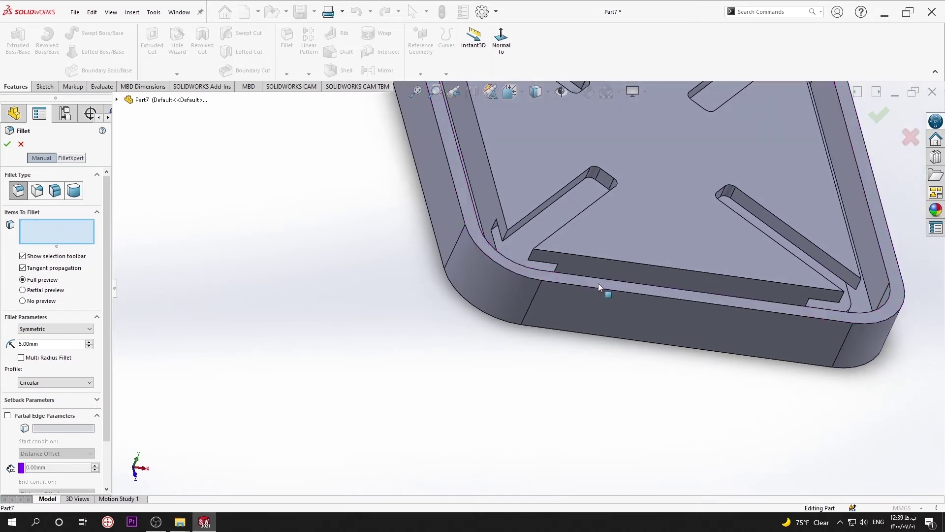
{"action": "scroll", "coordinate": [532, 256], "scroll_direction": "down", "scroll_amount": 2}
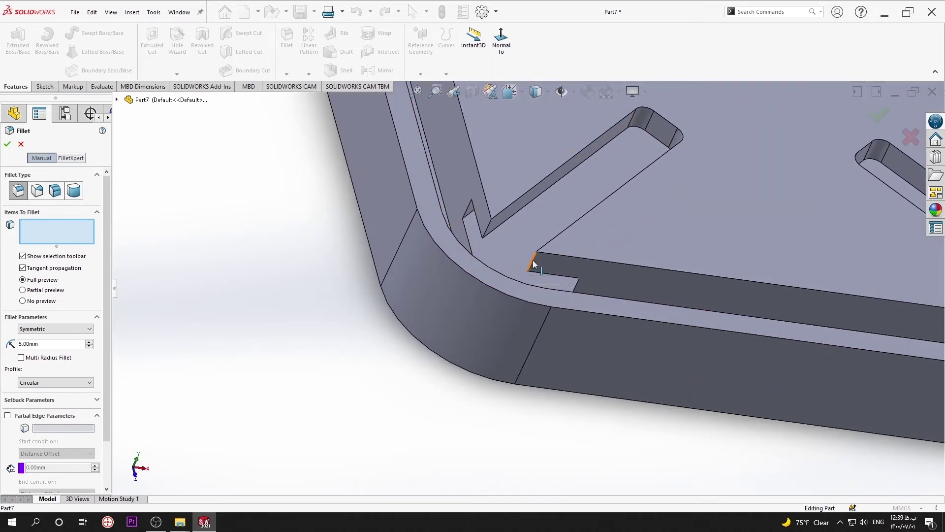
{"action": "left_click", "coordinate": [533, 263]}
{"action": "left_click", "coordinate": [487, 234]}
{"action": "scroll", "coordinate": [498, 266], "scroll_direction": "up", "scroll_amount": 3}
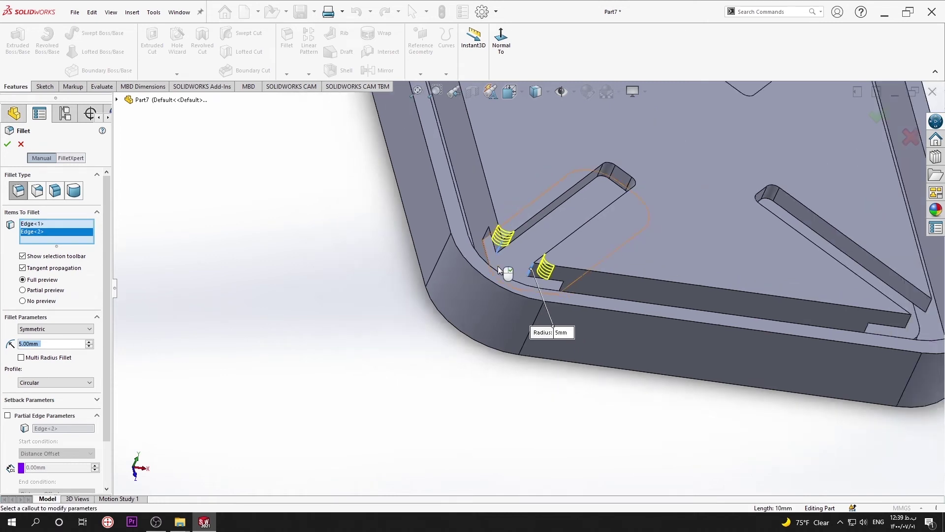
{"action": "scroll", "coordinate": [498, 266], "scroll_direction": "up", "scroll_amount": 2}
{"action": "scroll", "coordinate": [490, 214], "scroll_direction": "up", "scroll_amount": 2}
Step: Add two more edges and a slot-end face, then clear every item from the fillet list
{"action": "middle_click_drag", "start_coordinate": [489, 214], "coordinate": [510, 213]}
{"action": "scroll", "coordinate": [498, 196], "scroll_direction": "down", "scroll_amount": 2}
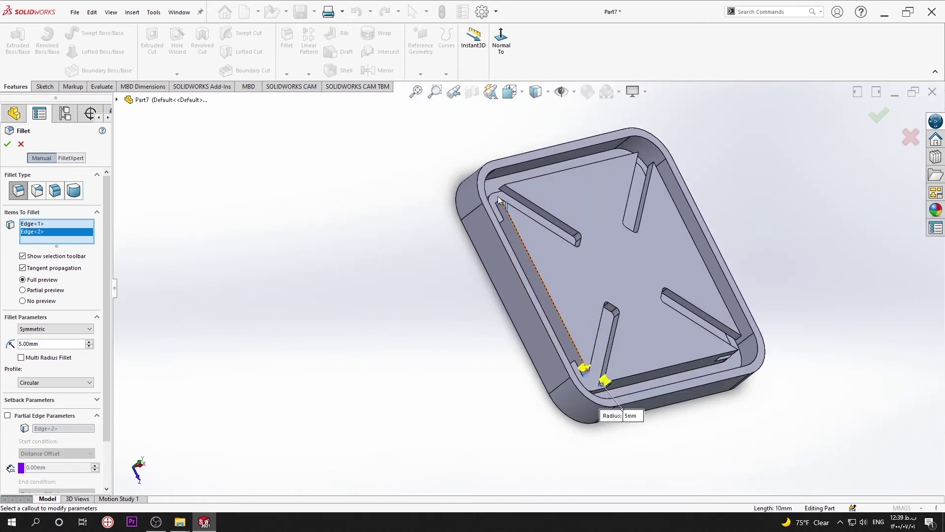
{"action": "left_click", "coordinate": [502, 188]}
{"action": "scroll", "coordinate": [499, 201], "scroll_direction": "down", "scroll_amount": 3}
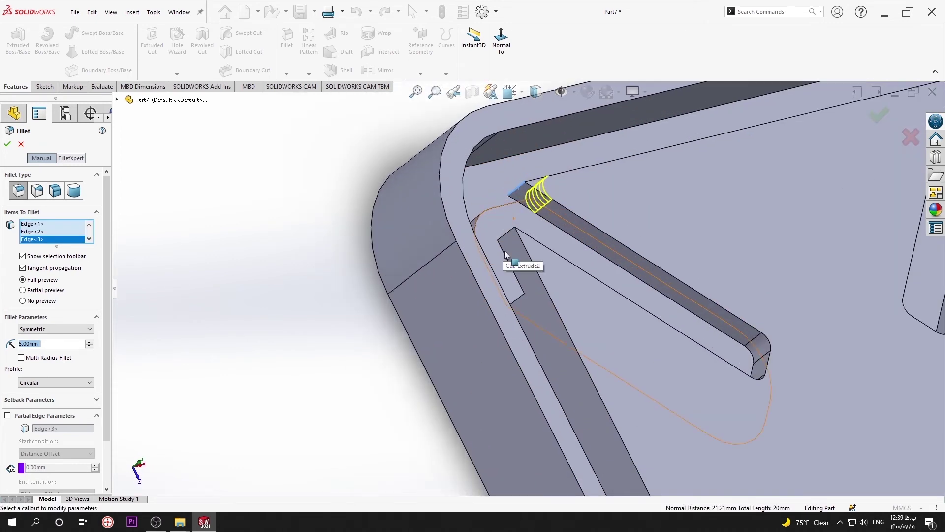
{"action": "scroll", "coordinate": [506, 263], "scroll_direction": "down", "scroll_amount": 2}
{"action": "left_click", "coordinate": [510, 244]}
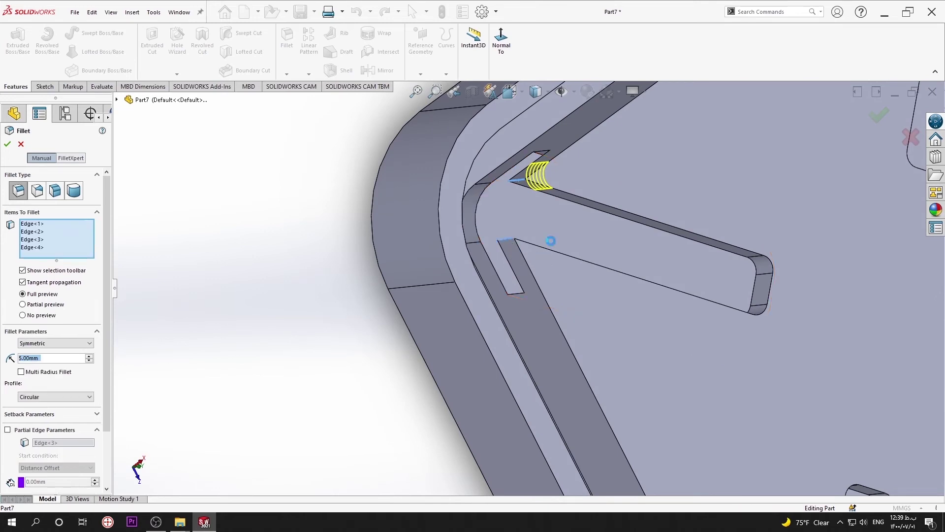
{"action": "scroll", "coordinate": [690, 217], "scroll_direction": "up", "scroll_amount": 5}
{"action": "scroll", "coordinate": [624, 268], "scroll_direction": "down", "scroll_amount": 1}
{"action": "scroll", "coordinate": [623, 269], "scroll_direction": "down", "scroll_amount": 1}
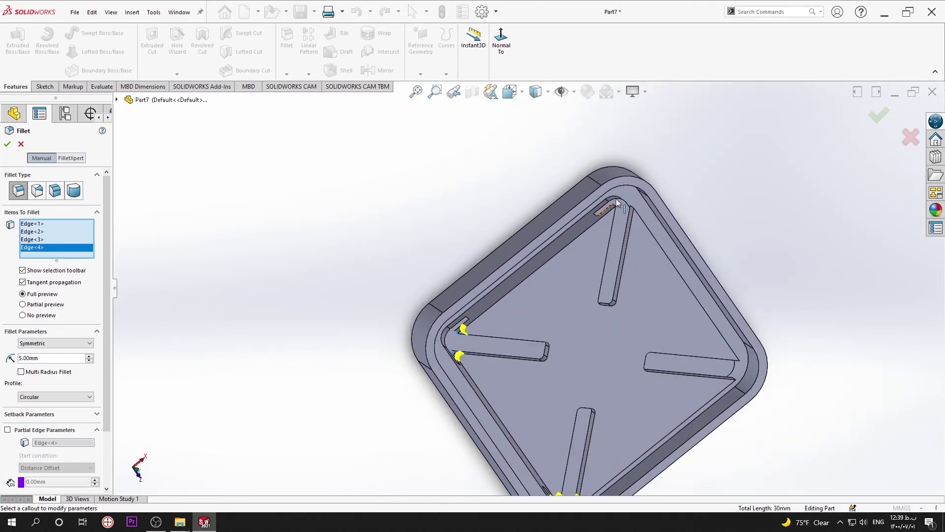
{"action": "scroll", "coordinate": [585, 241], "scroll_direction": "down", "scroll_amount": 4}
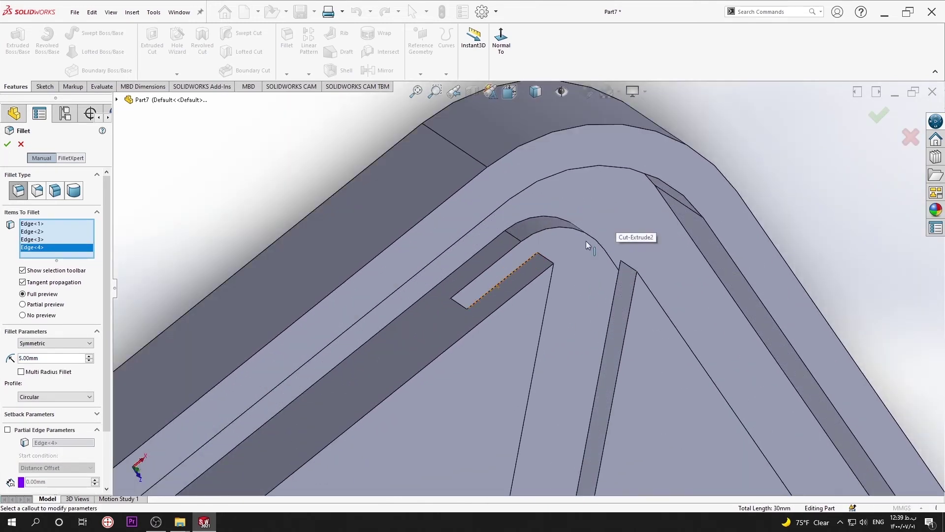
{"action": "left_click", "coordinate": [544, 262]}
{"action": "right_click", "coordinate": [49, 261]}
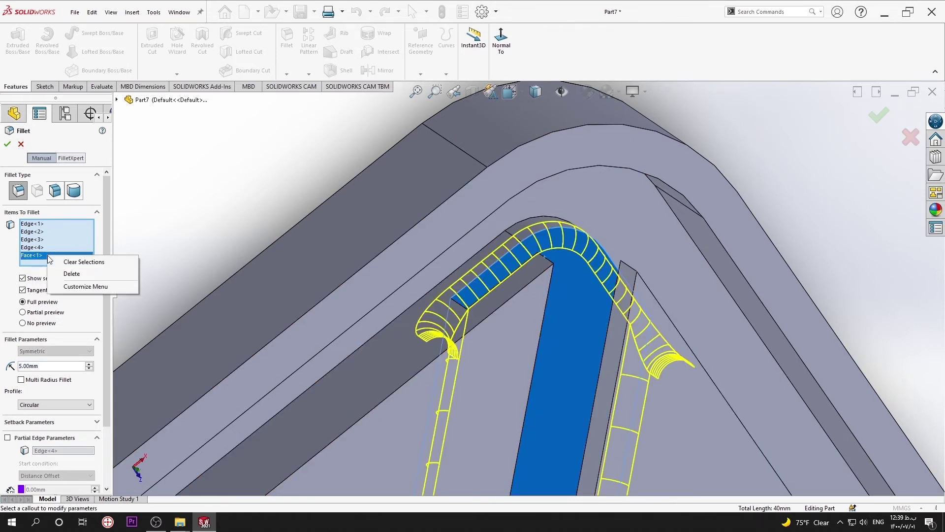
{"action": "left_click", "coordinate": [54, 259]}
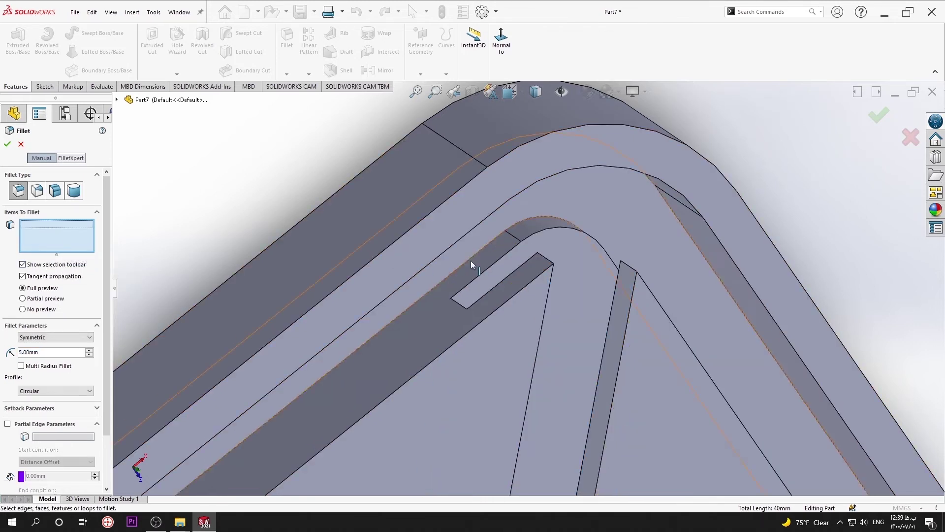
Step: Add the first two slot-end vertical edges to the fillet, removing the stray slot face
{"action": "left_click", "coordinate": [550, 265]}
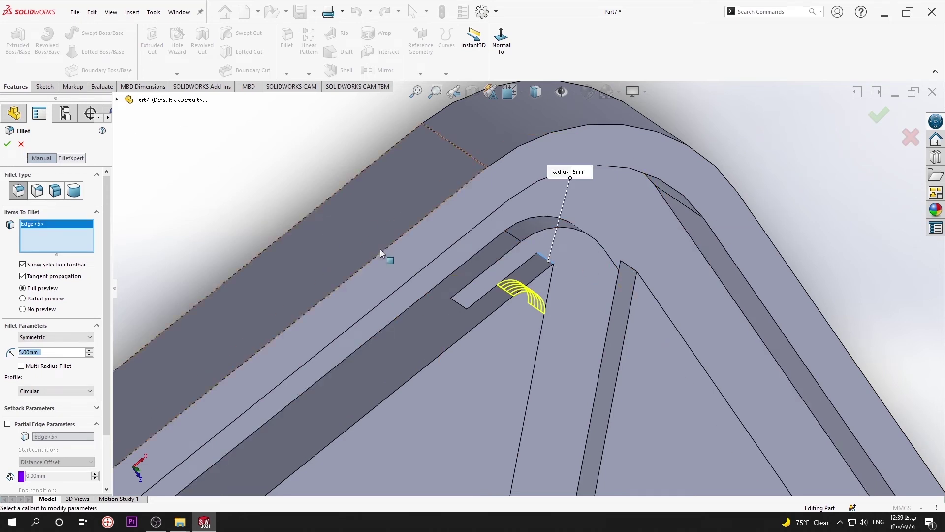
{"action": "left_click", "coordinate": [632, 271]}
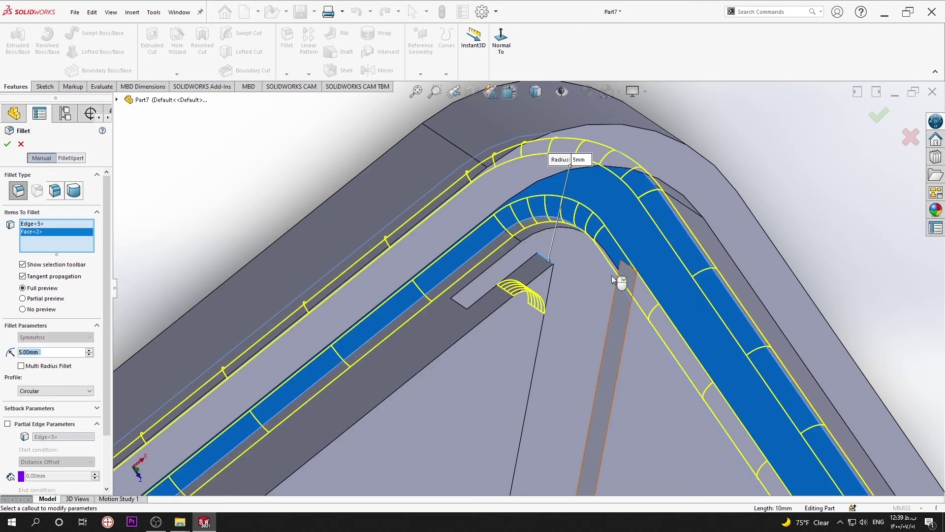
{"action": "right_click", "coordinate": [34, 234]}
{"action": "left_click", "coordinate": [48, 251]}
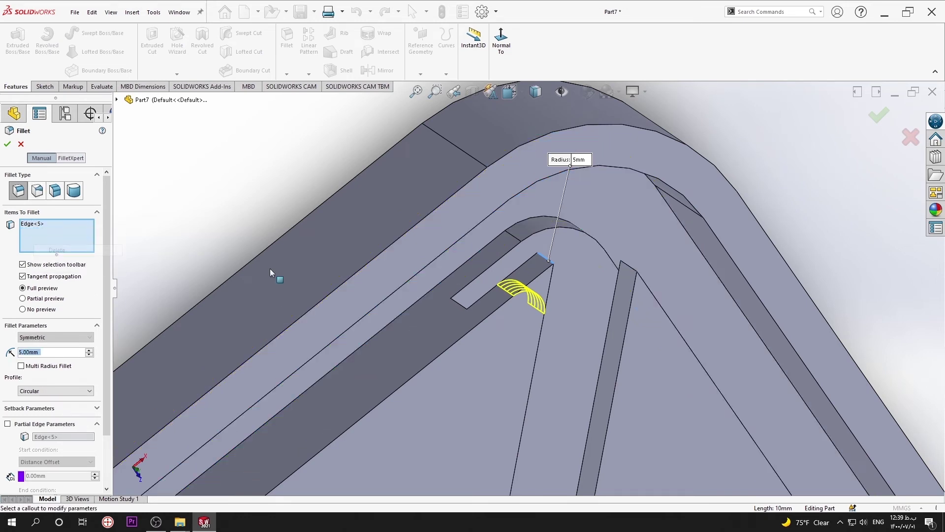
{"action": "left_click", "coordinate": [633, 271]}
{"action": "scroll", "coordinate": [574, 323], "scroll_direction": "up", "scroll_amount": 3}
{"action": "scroll", "coordinate": [575, 321], "scroll_direction": "up", "scroll_amount": 5}
{"action": "scroll", "coordinate": [531, 350], "scroll_direction": "up", "scroll_amount": 2}
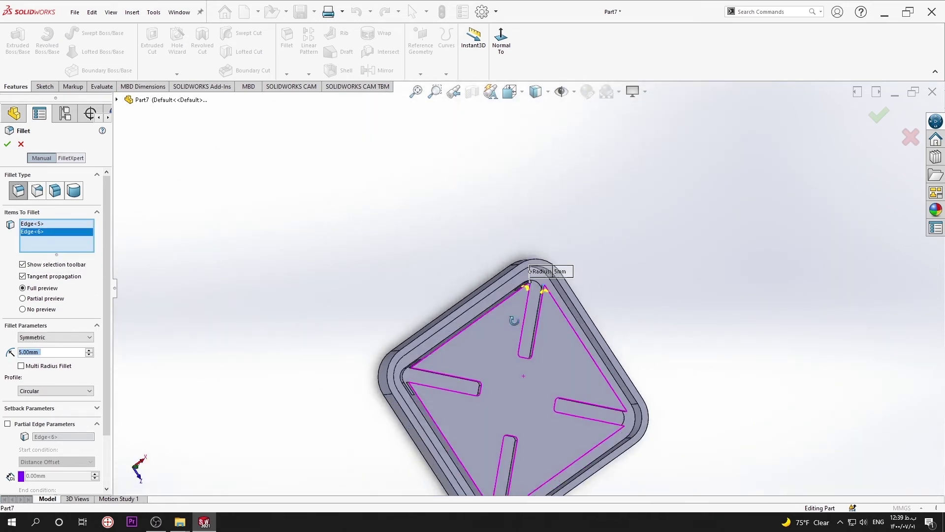
{"action": "middle_click_drag", "start_coordinate": [531, 350], "coordinate": [489, 179]}
{"action": "scroll", "coordinate": [580, 329], "scroll_direction": "down", "scroll_amount": 3}
{"action": "scroll", "coordinate": [533, 302], "scroll_direction": "down", "scroll_amount": 3}
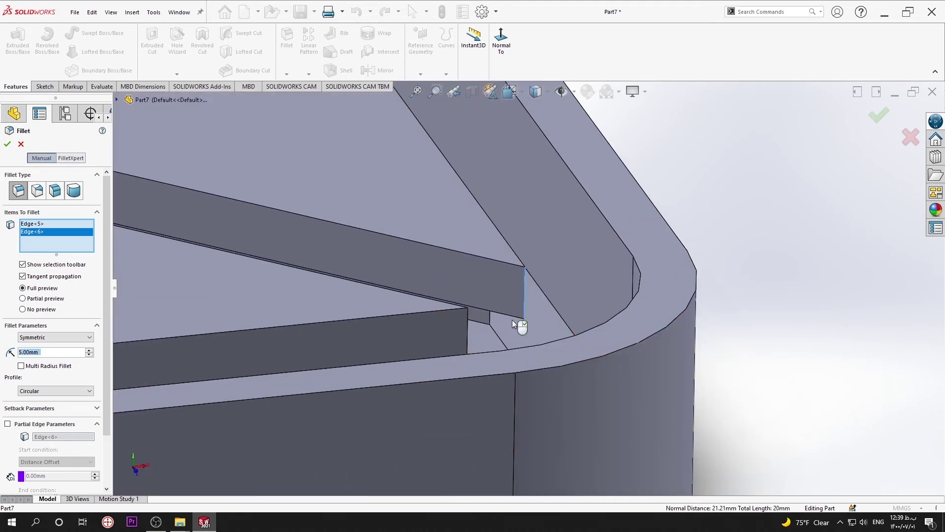
Step: Add four more slot-end vertical edges at the next two slots
{"action": "left_click", "coordinate": [524, 301]}
{"action": "left_click", "coordinate": [468, 334]}
{"action": "scroll", "coordinate": [466, 334], "scroll_direction": "up", "scroll_amount": 3}
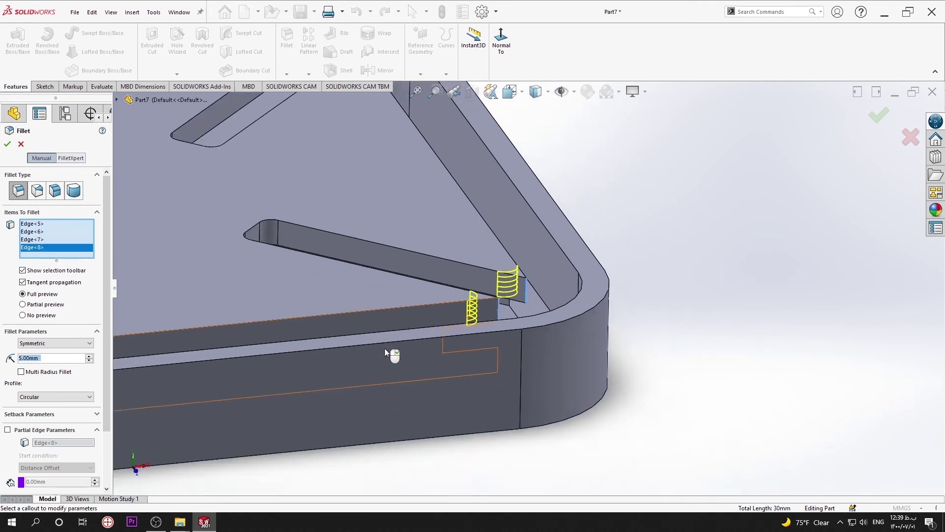
{"action": "scroll", "coordinate": [385, 347], "scroll_direction": "up", "scroll_amount": 3}
{"action": "scroll", "coordinate": [382, 321], "scroll_direction": "down", "scroll_amount": 2}
{"action": "scroll", "coordinate": [503, 300], "scroll_direction": "down", "scroll_amount": 3}
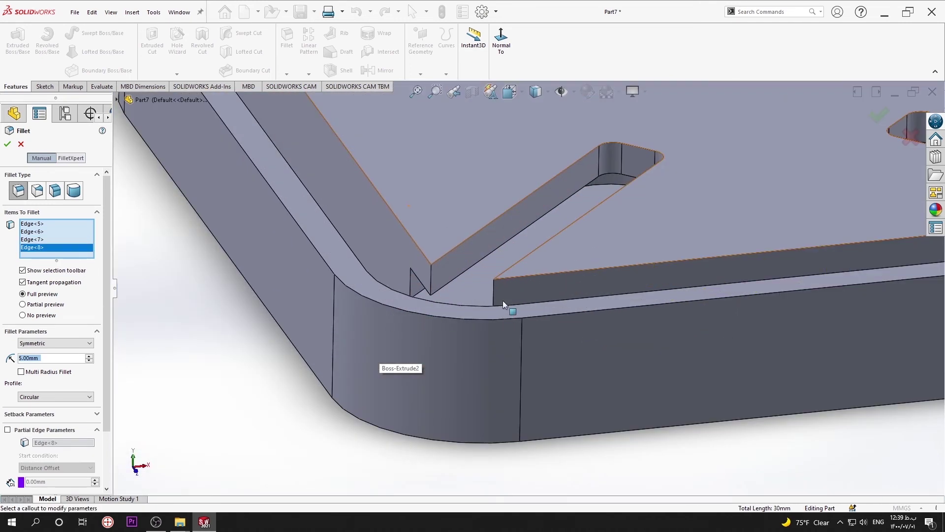
{"action": "scroll", "coordinate": [409, 279], "scroll_direction": "down", "scroll_amount": 2}
{"action": "left_click", "coordinate": [319, 240]}
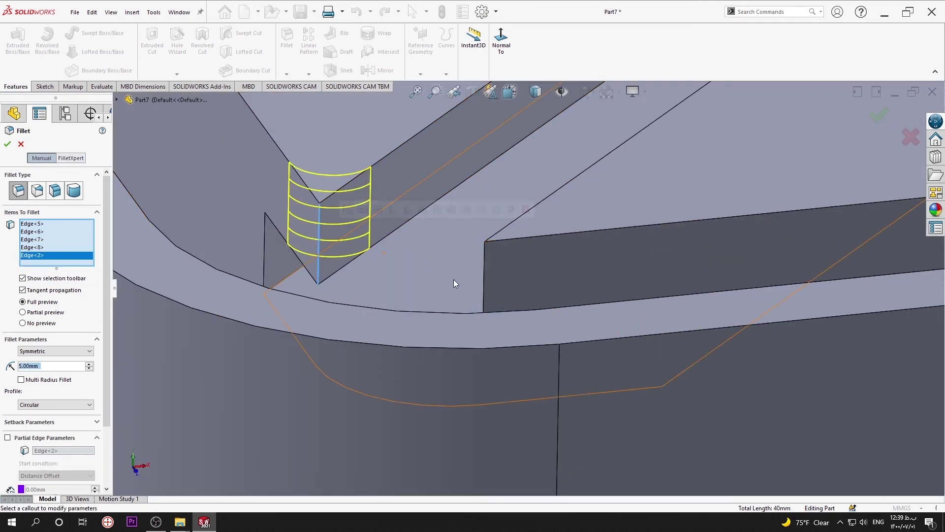
{"action": "left_click", "coordinate": [485, 281]}
Step: Add the last two slot-end edges and apply the 5 mm fillet
{"action": "scroll", "coordinate": [374, 268], "scroll_direction": "up", "scroll_amount": 3}
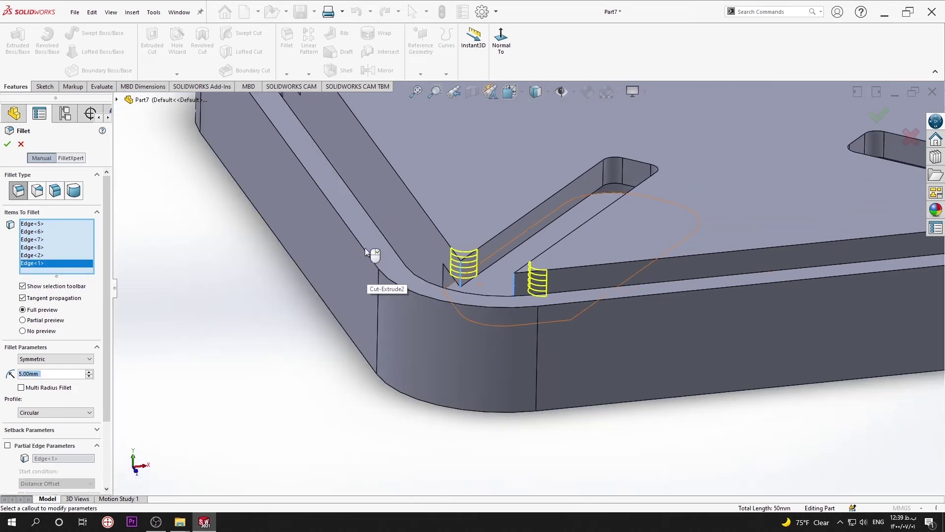
{"action": "scroll", "coordinate": [394, 222], "scroll_direction": "up", "scroll_amount": 2}
{"action": "scroll", "coordinate": [412, 174], "scroll_direction": "down", "scroll_amount": 3}
{"action": "scroll", "coordinate": [412, 174], "scroll_direction": "down", "scroll_amount": 1}
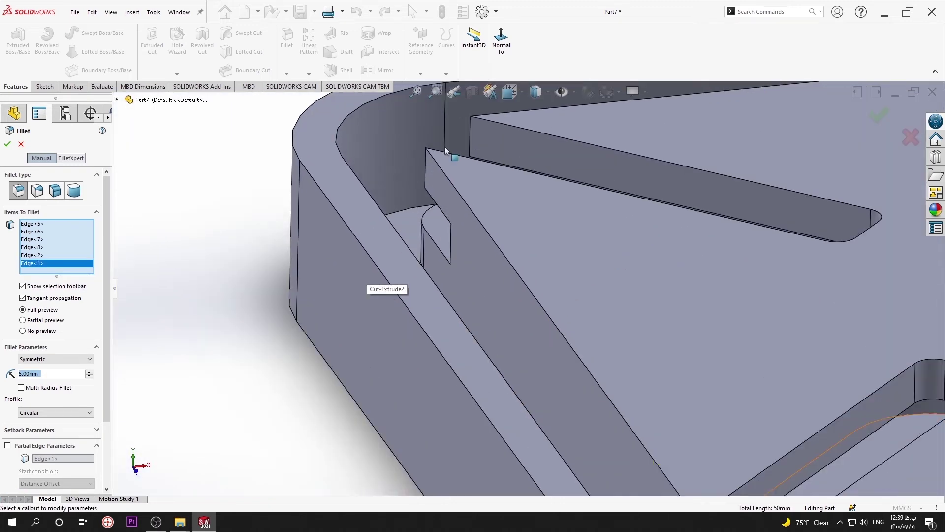
{"action": "left_click", "coordinate": [470, 136]}
{"action": "middle_click_drag", "start_coordinate": [371, 195], "coordinate": [416, 256]}
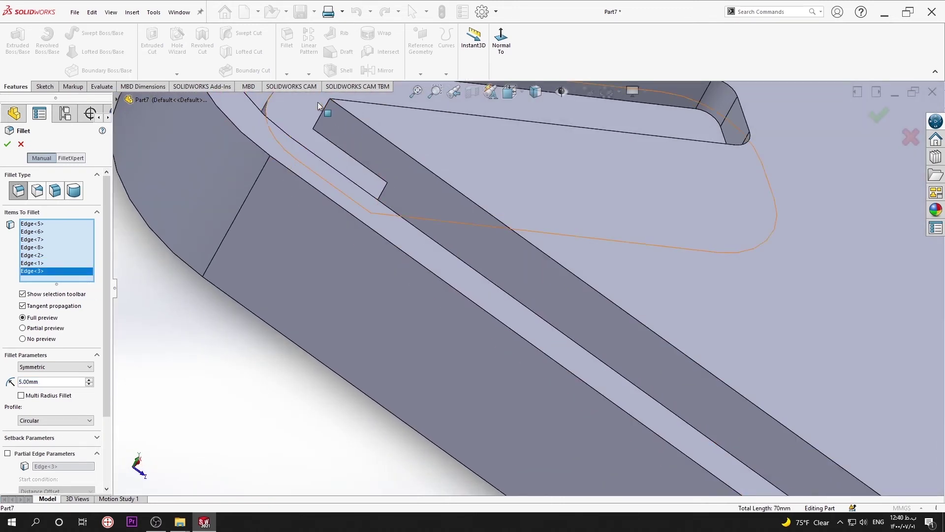
{"action": "scroll", "coordinate": [391, 190], "scroll_direction": "down", "scroll_amount": 4}
{"action": "left_click", "coordinate": [397, 191]}
{"action": "scroll", "coordinate": [531, 253], "scroll_direction": "up", "scroll_amount": 3}
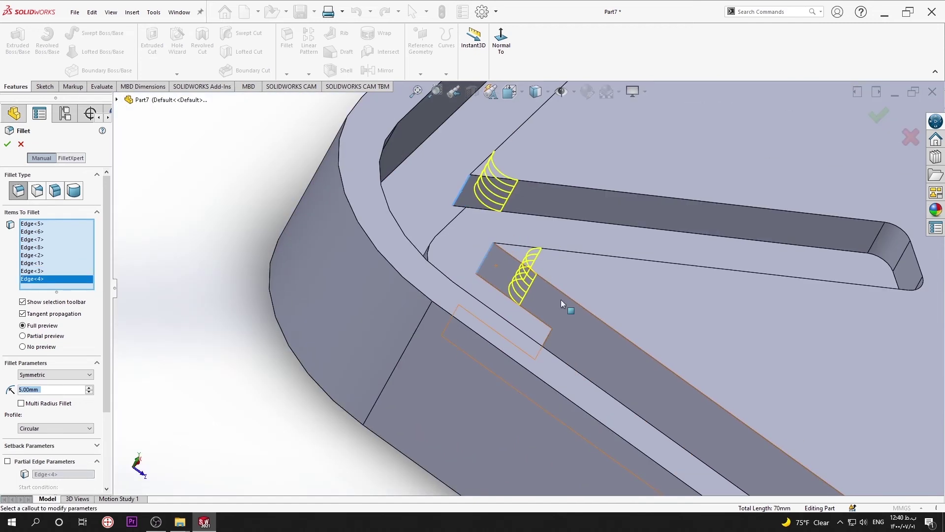
{"action": "scroll", "coordinate": [561, 300], "scroll_direction": "up", "scroll_amount": 3}
{"action": "middle_click_drag", "start_coordinate": [621, 304], "coordinate": [562, 363]}
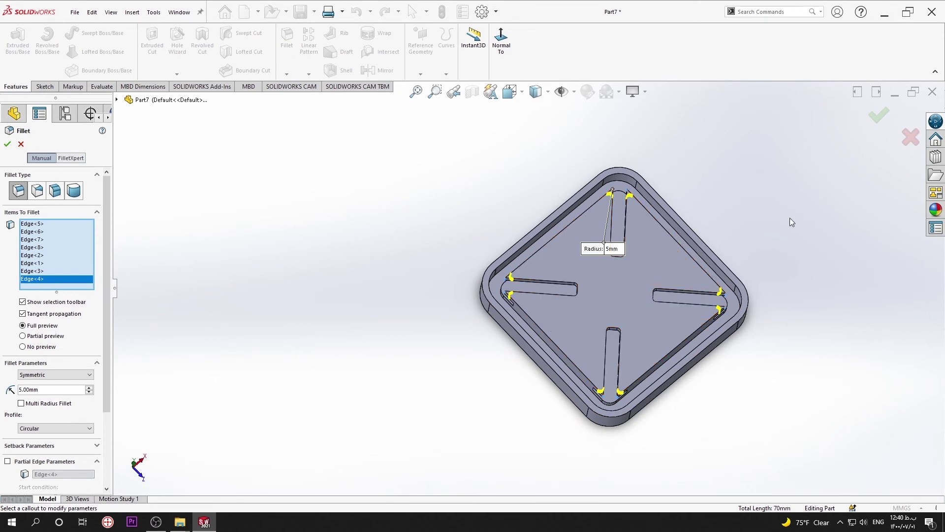
{"action": "left_click", "coordinate": [880, 108]}
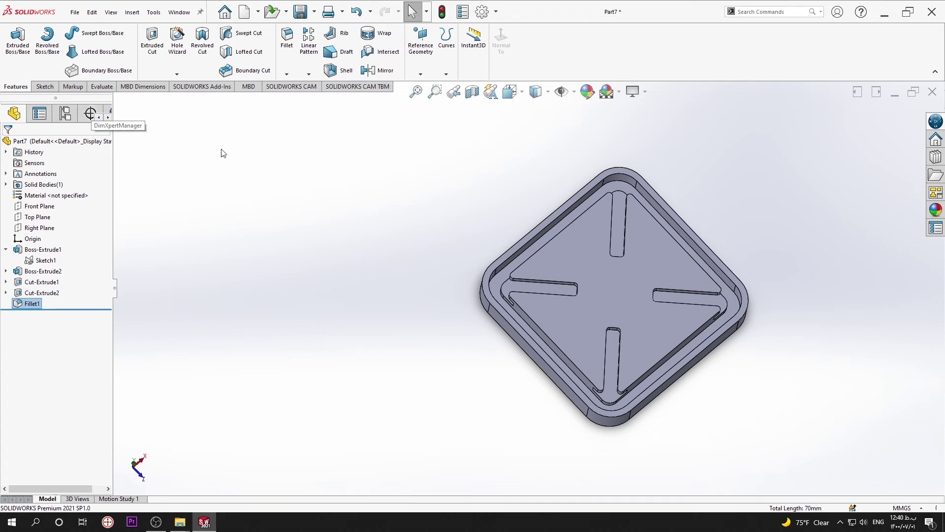
Step: Check the tray outline sketch, then open Cut-Extrude1's sketch for editing
{"action": "mouse_move", "coordinate": [223, 153]}
{"action": "middle_mouse_down"}
{"action": "mouse_move", "coordinate": [445, 190]}
{"action": "mouse_move", "coordinate": [438, 146]}
{"action": "mouse_move", "coordinate": [514, 198]}
{"action": "mouse_move", "coordinate": [489, 209]}
{"action": "middle_mouse_up"}
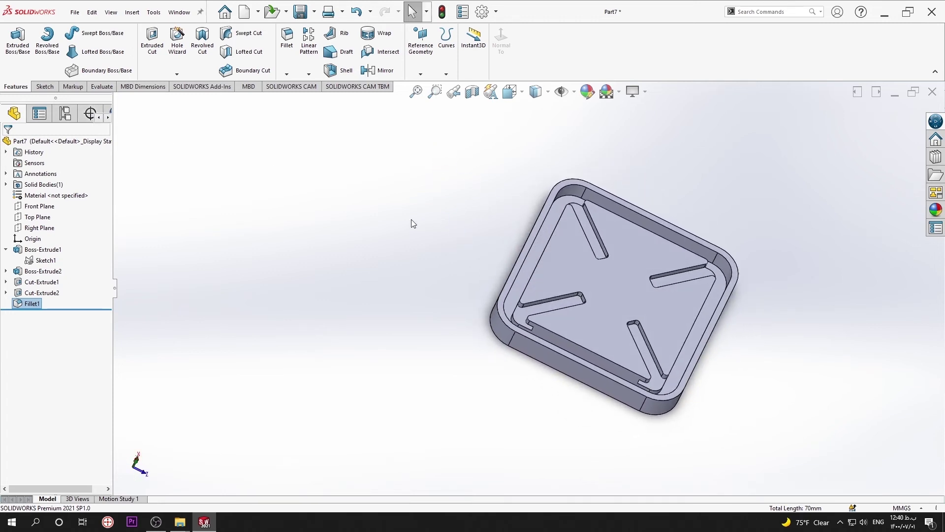
{"action": "left_click", "coordinate": [36, 271]}
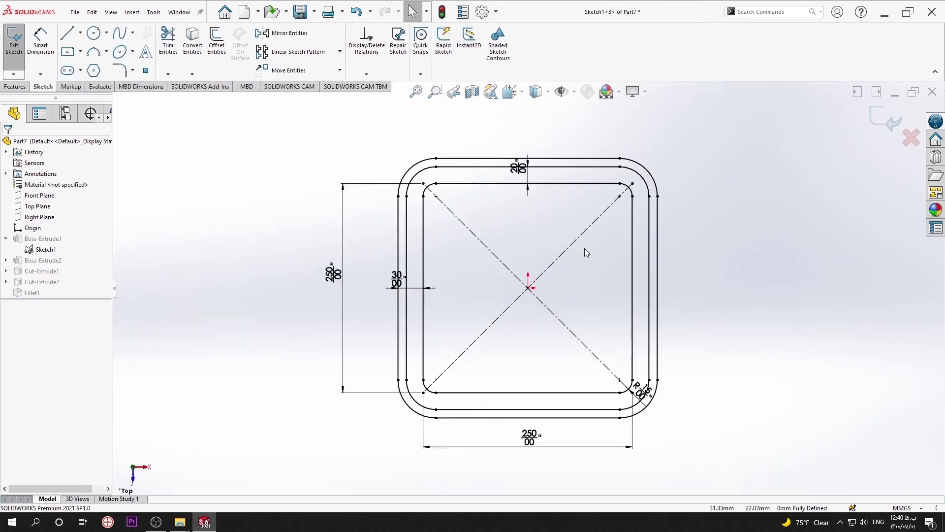
{"action": "left_click", "coordinate": [13, 40]}
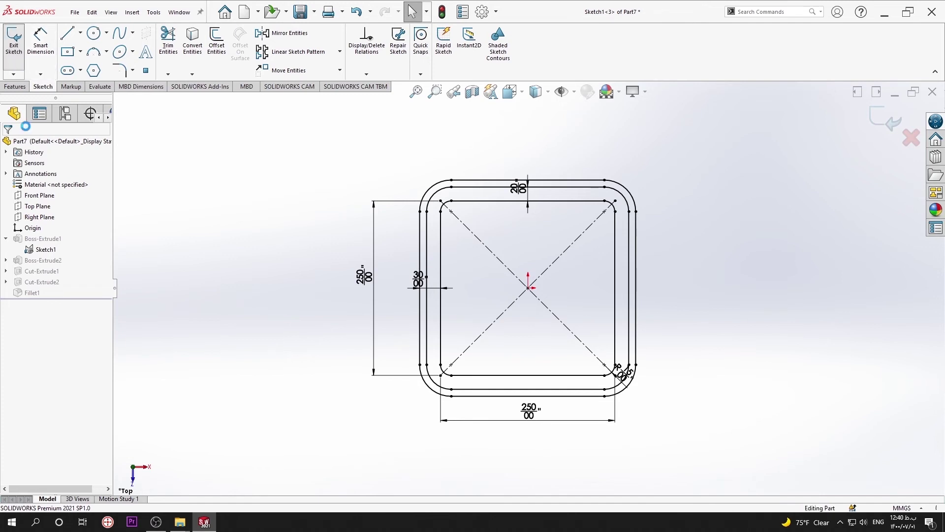
{"action": "right_click", "coordinate": [42, 282]}
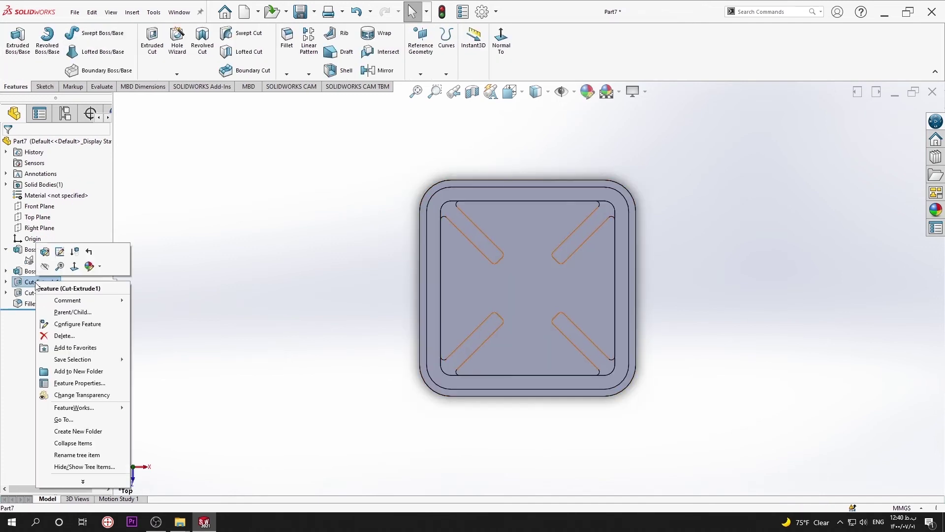
{"action": "left_click", "coordinate": [64, 259]}
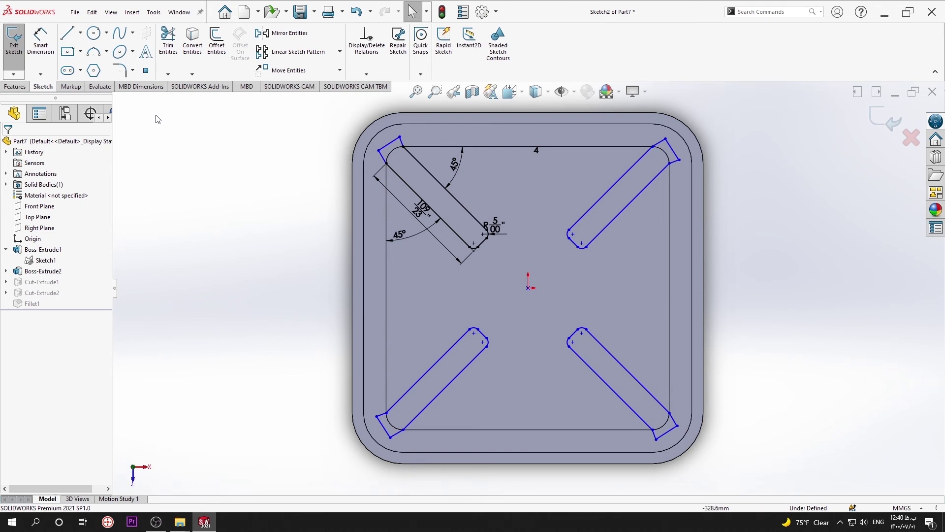
Step: Draw a circle at the sketch origin, dimension it 30 mm diameter, and exit the sketch
{"action": "left_click", "coordinate": [94, 40]}
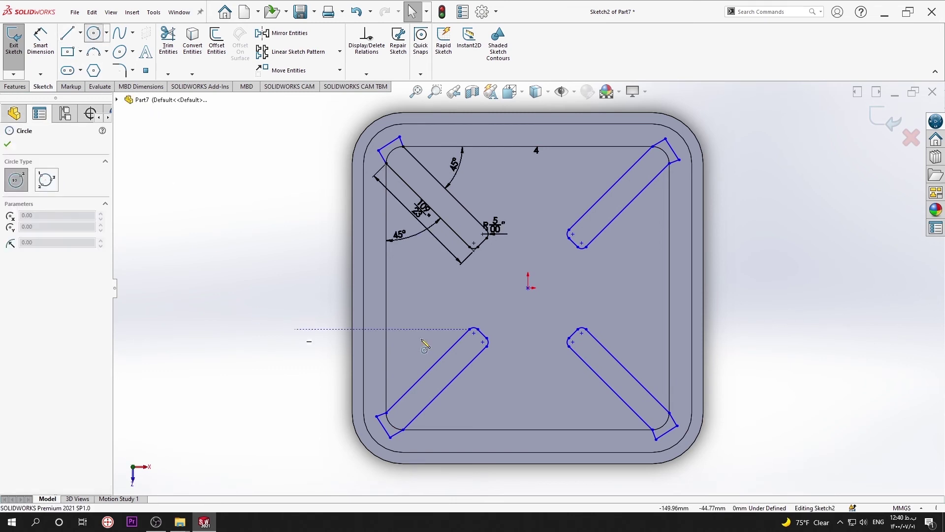
{"action": "left_click", "coordinate": [528, 288]}
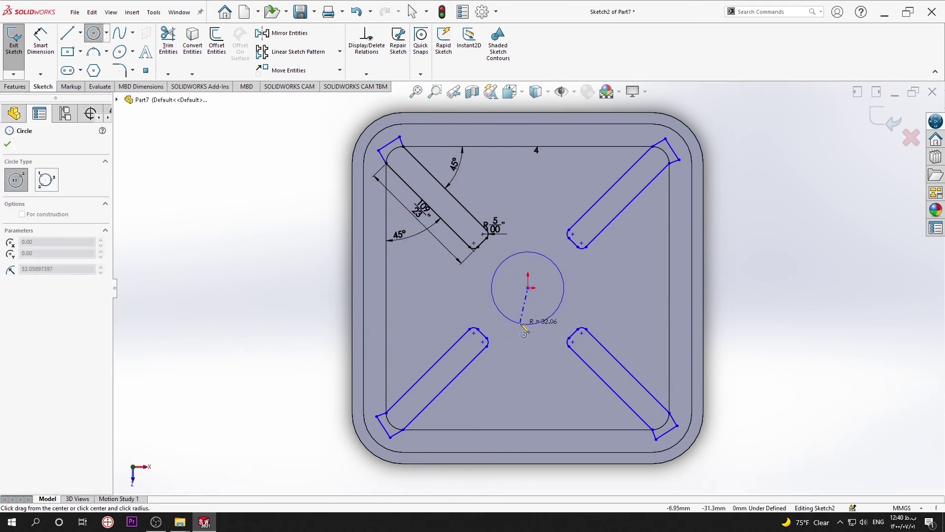
{"action": "left_click", "coordinate": [527, 324]}
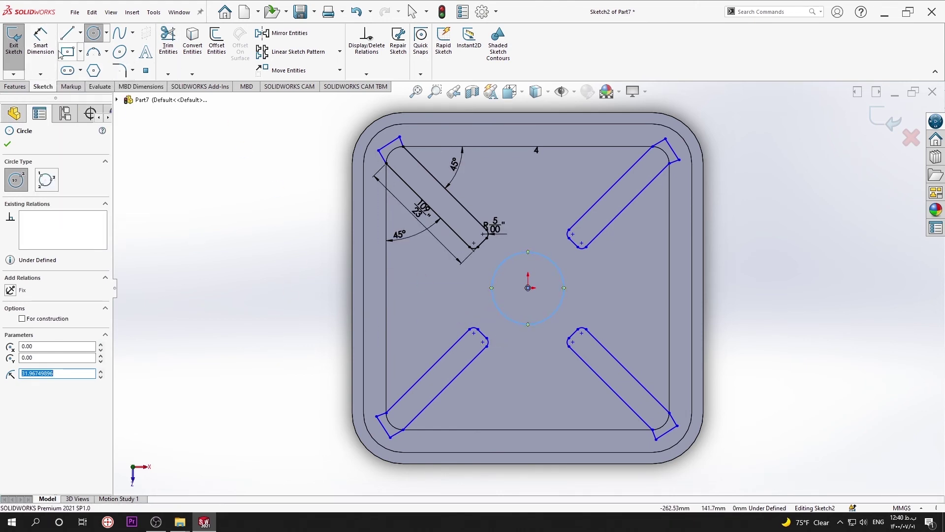
{"action": "key", "text": "d"}
{"action": "left_click", "coordinate": [495, 300]}
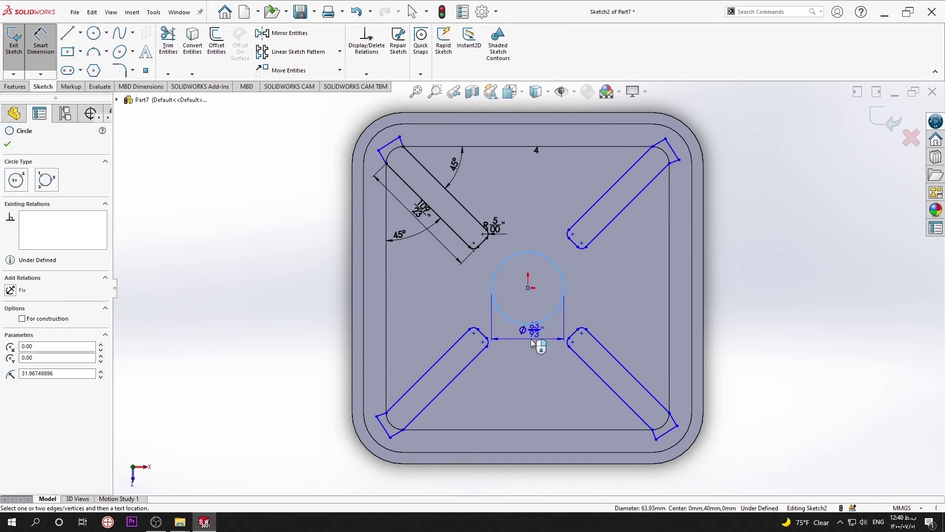
{"action": "left_click", "coordinate": [527, 308]}
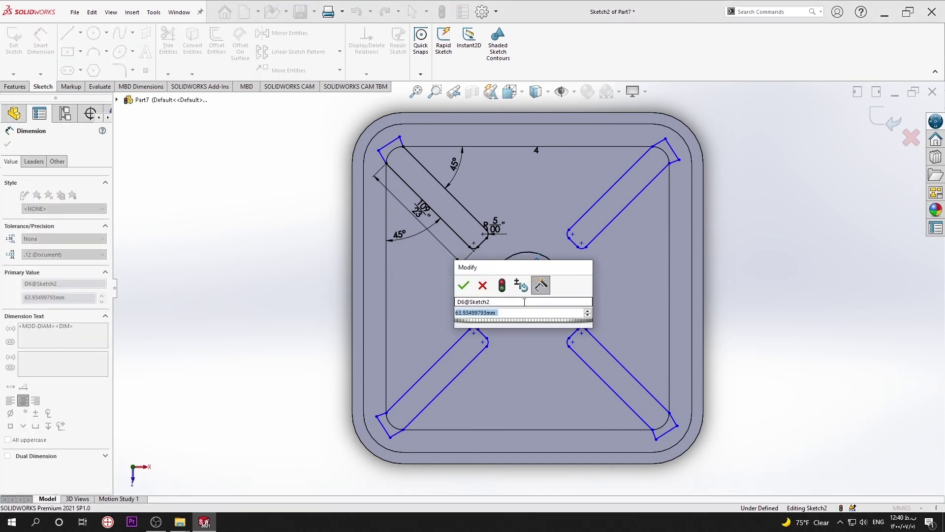
{"action": "type", "text": "30"}
{"action": "key", "text": "Return"}
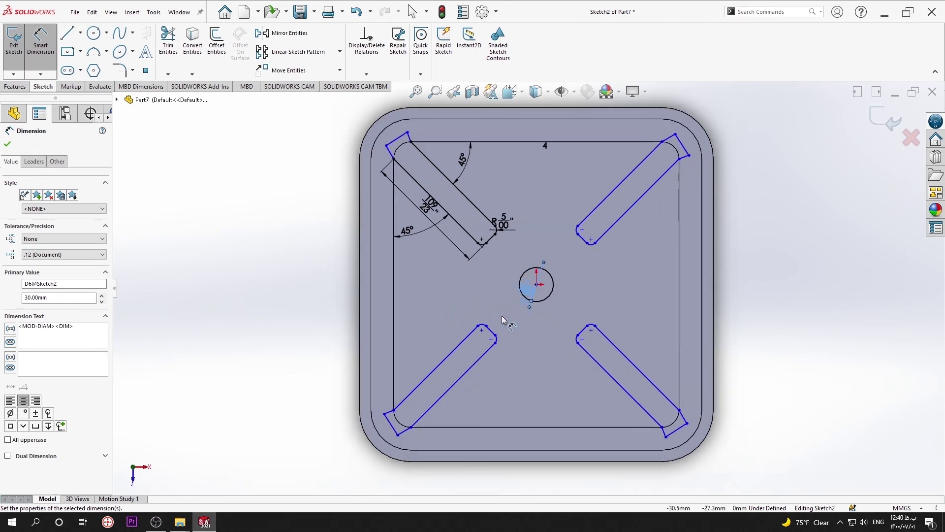
{"action": "left_click", "coordinate": [8, 144]}
{"action": "left_click", "coordinate": [13, 40]}
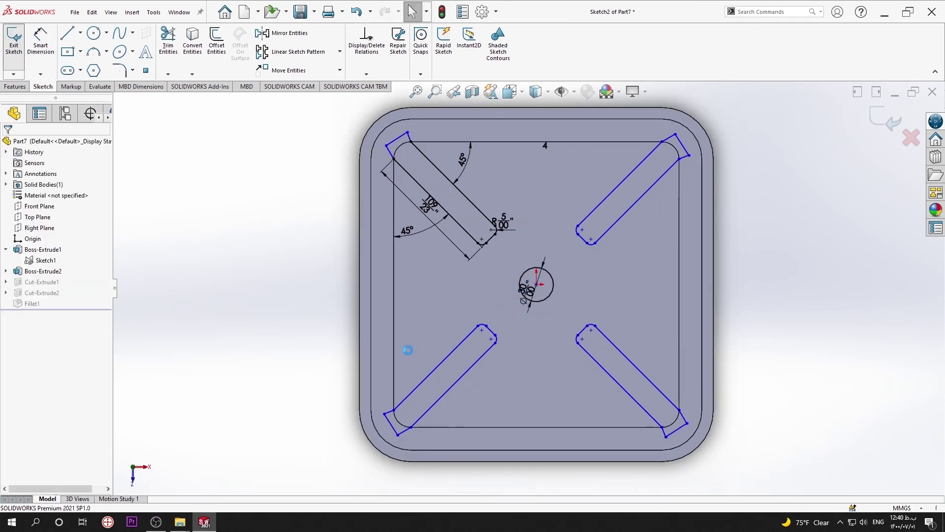
{"action": "mouse_move", "coordinate": [512, 423]}
{"action": "middle_mouse_down"}
{"action": "mouse_move", "coordinate": [491, 341]}
{"action": "mouse_move", "coordinate": [509, 331]}
{"action": "middle_mouse_up"}
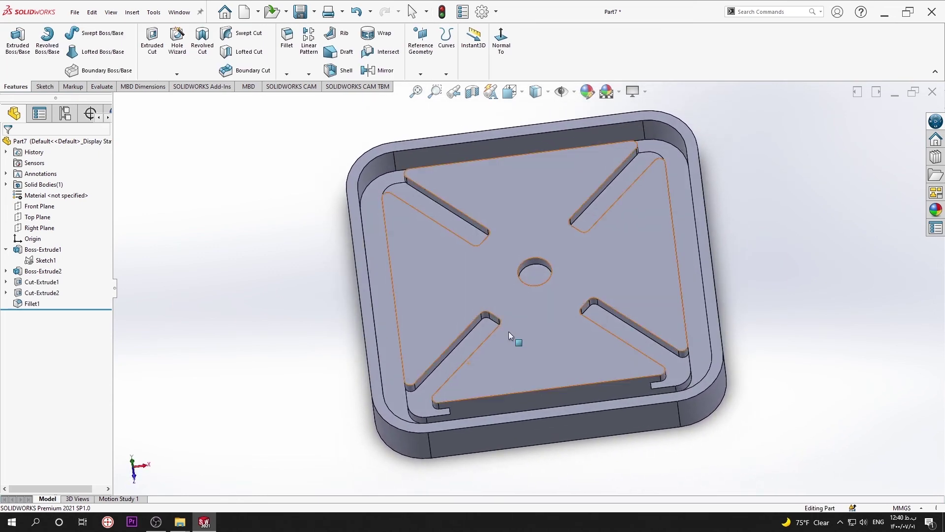
Step: Open the Chamfer feature from the Features toolbar
{"action": "scroll", "coordinate": [553, 283], "scroll_direction": "down", "scroll_amount": 3}
{"action": "scroll", "coordinate": [554, 283], "scroll_direction": "up", "scroll_amount": 1}
{"action": "scroll", "coordinate": [553, 283], "scroll_direction": "up", "scroll_amount": 1}
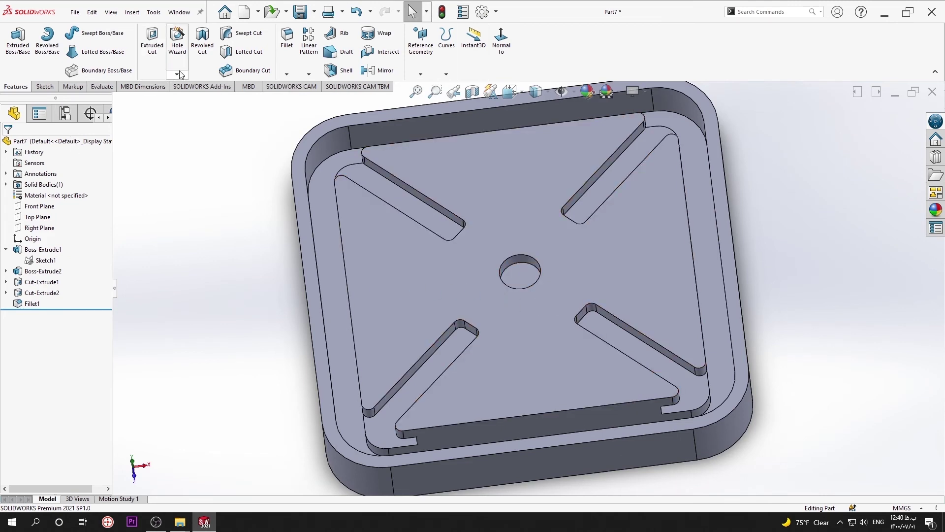
{"action": "left_click", "coordinate": [287, 73]}
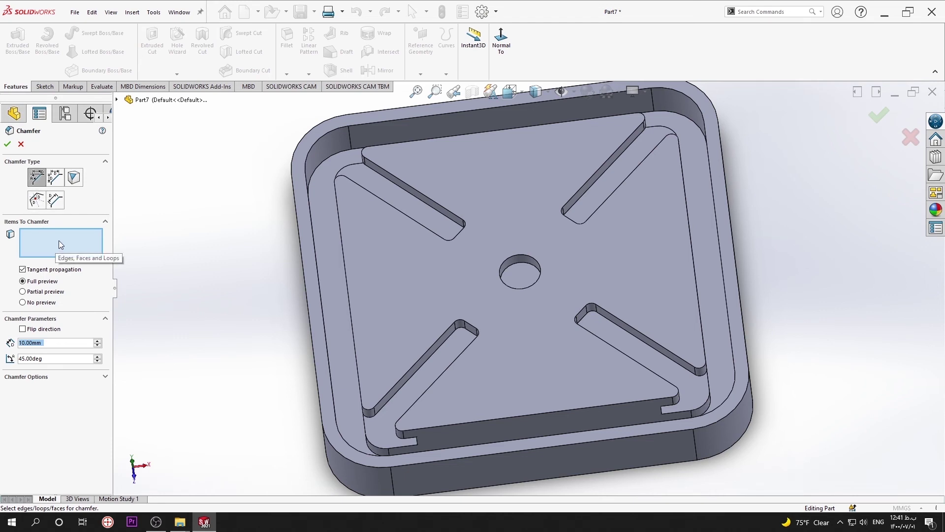
Step: Chamfer the centre hole's top edge 3 mm at 45°
{"action": "left_click", "coordinate": [517, 255]}
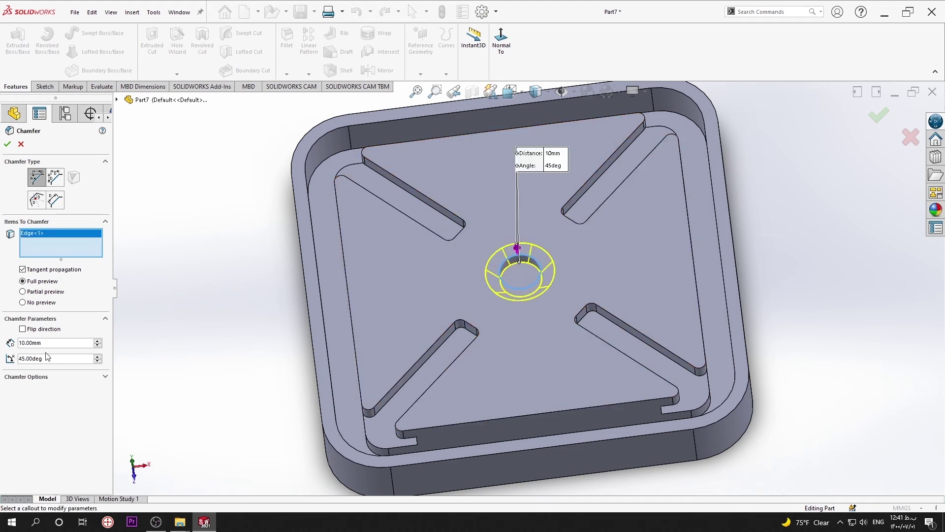
{"action": "type", "text": "3"}
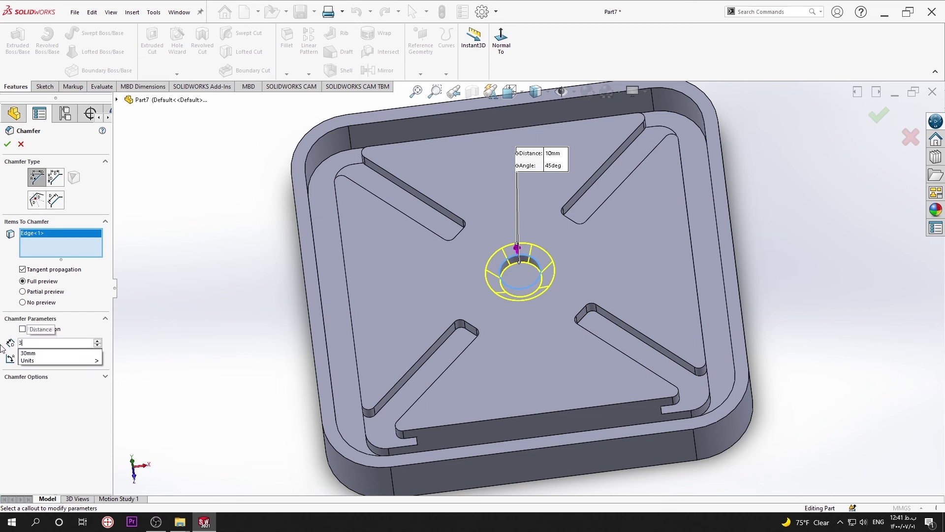
{"action": "key", "text": "Return"}
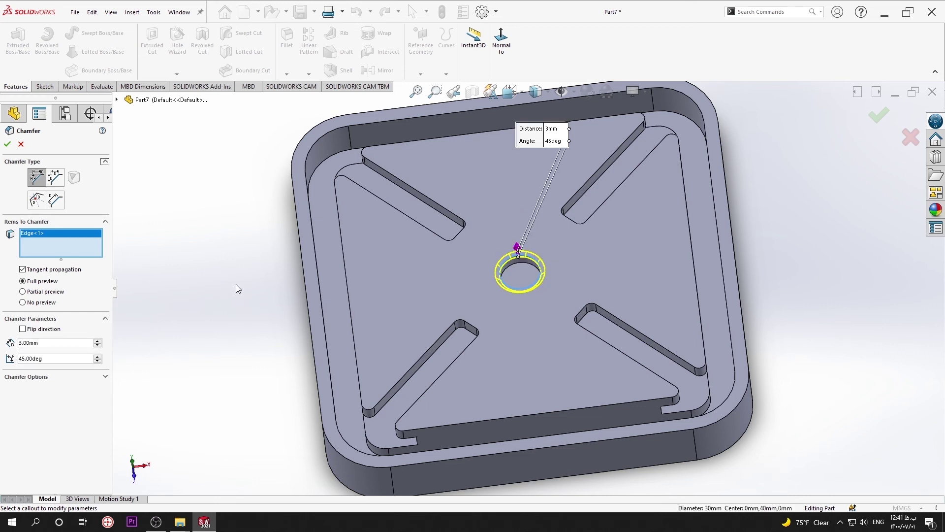
{"action": "key", "text": "Return"}
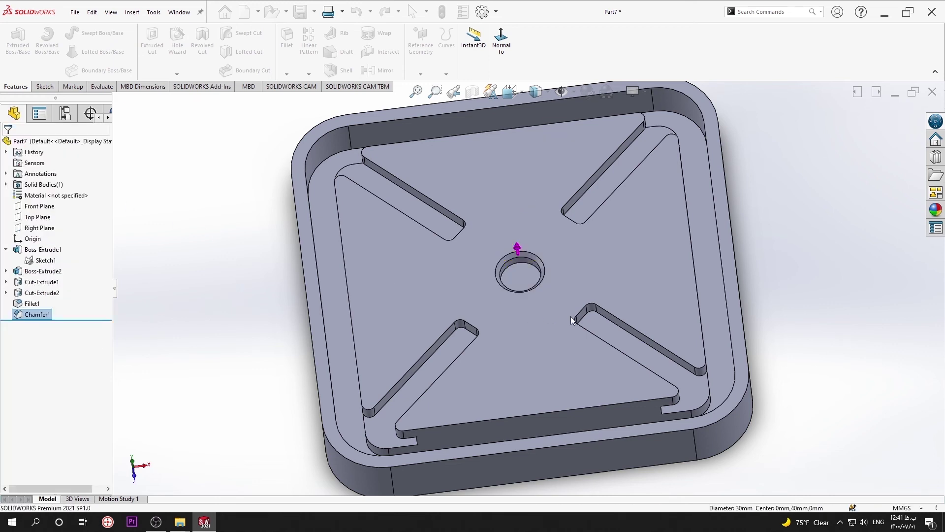
Step: Start a sketch on the centre hole's floor and draw a circle at the origin
{"action": "scroll", "coordinate": [591, 325], "scroll_direction": "down", "scroll_amount": 3}
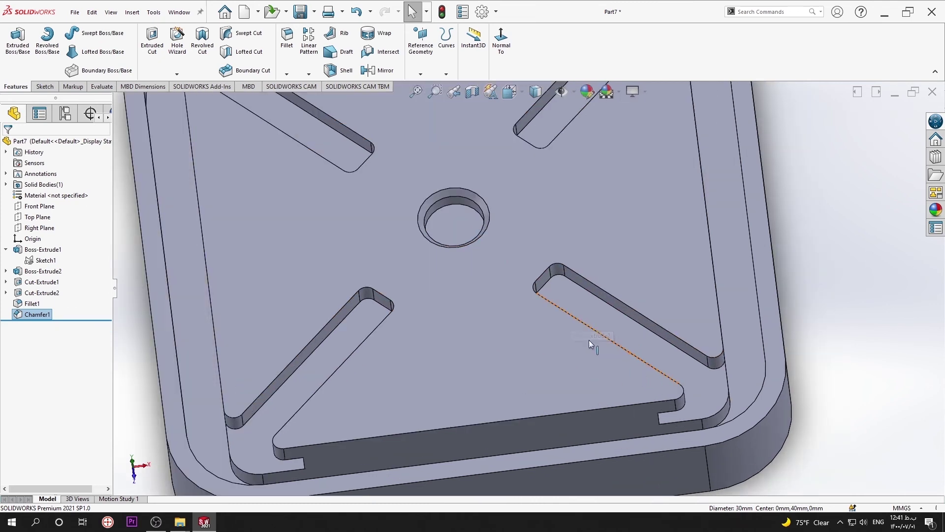
{"action": "left_click", "coordinate": [458, 221]}
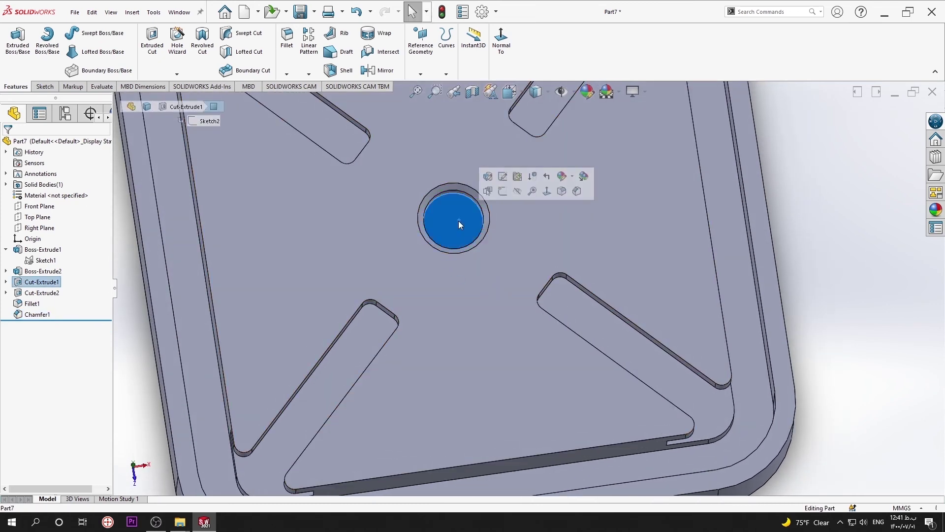
{"action": "left_click", "coordinate": [503, 193]}
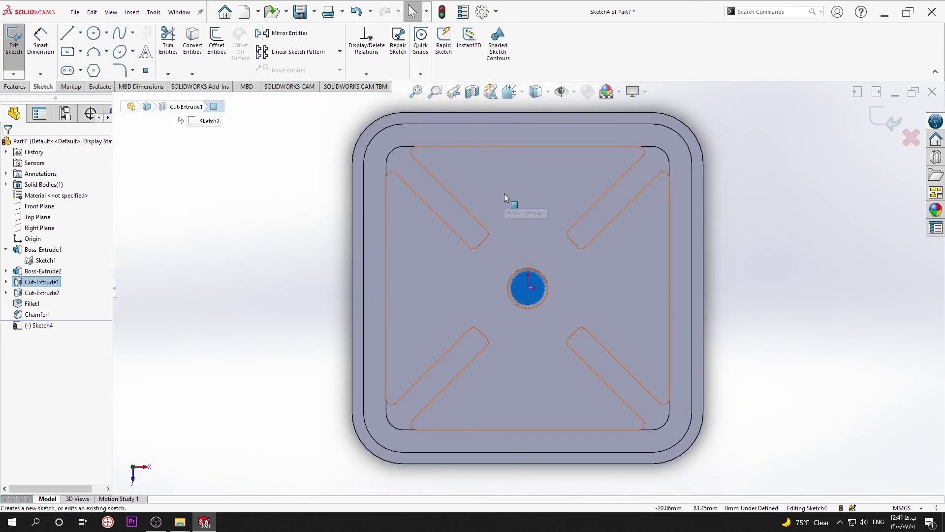
{"action": "scroll", "coordinate": [542, 276], "scroll_direction": "down", "scroll_amount": 4}
{"action": "key", "text": "c"}
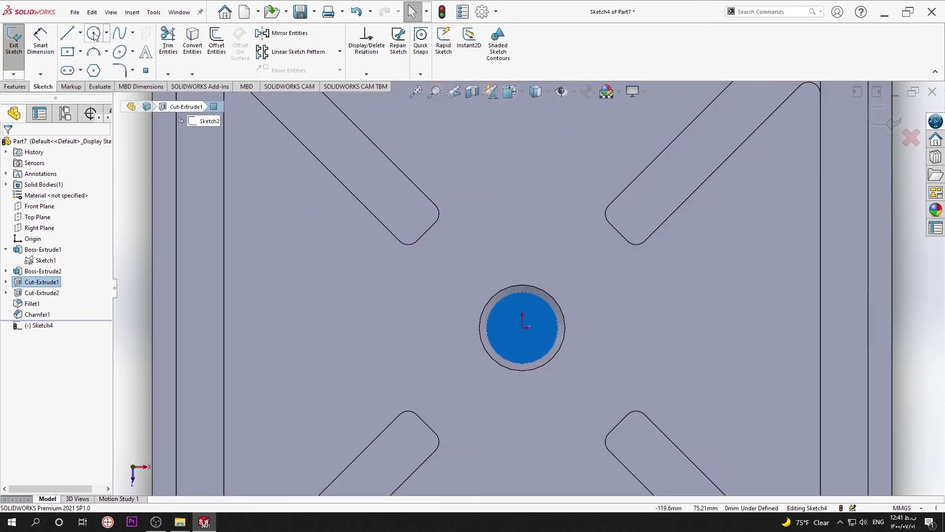
{"action": "left_click", "coordinate": [522, 327]}
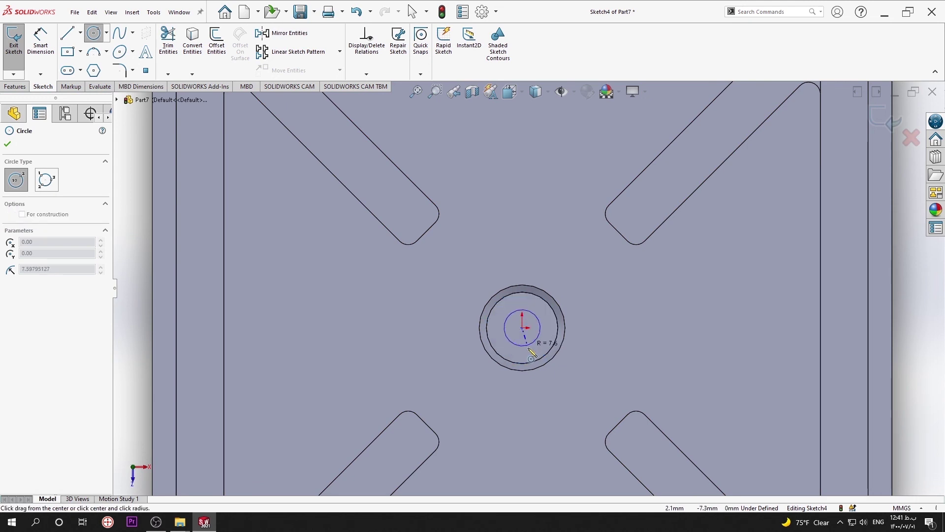
{"action": "left_click", "coordinate": [505, 350]}
Step: Dimension the circle to a 20 mm diameter
{"action": "left_click", "coordinate": [41, 42]}
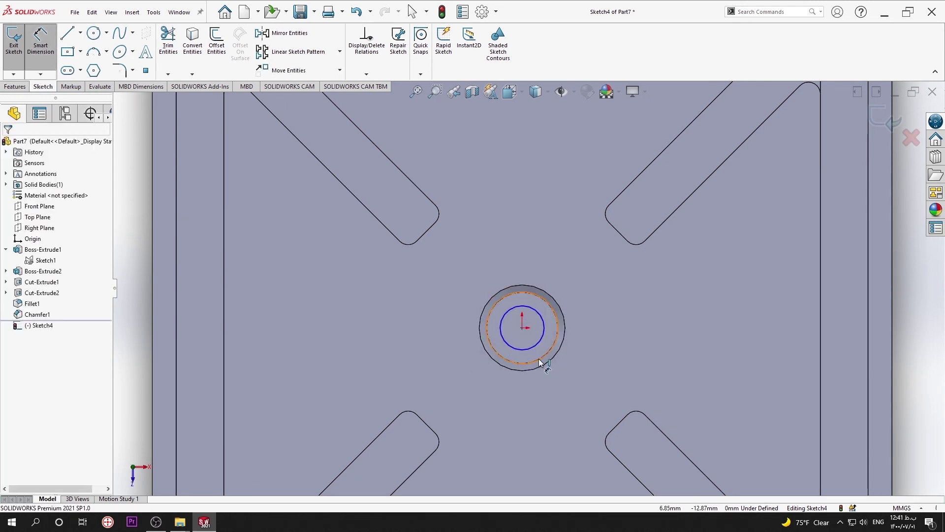
{"action": "left_click", "coordinate": [523, 348]}
{"action": "left_click", "coordinate": [389, 340]}
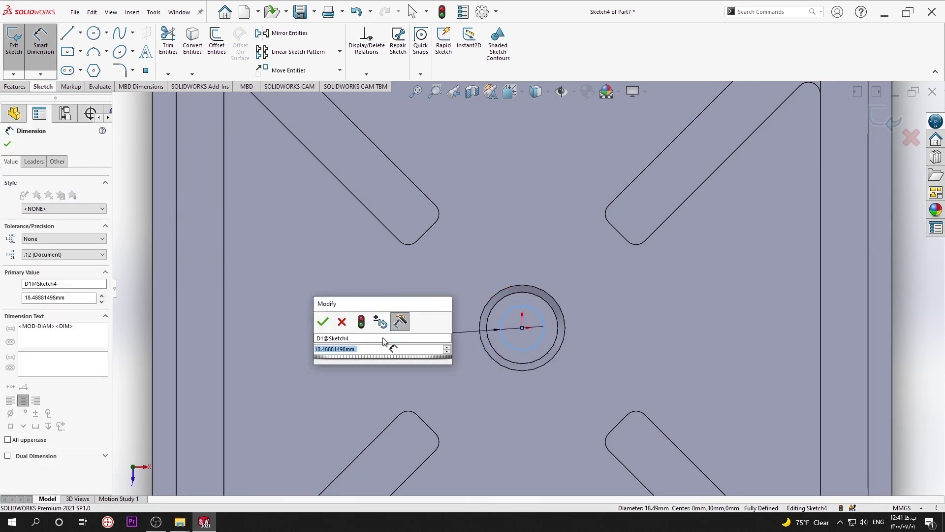
{"action": "type", "text": "20"}
{"action": "key", "text": "Return"}
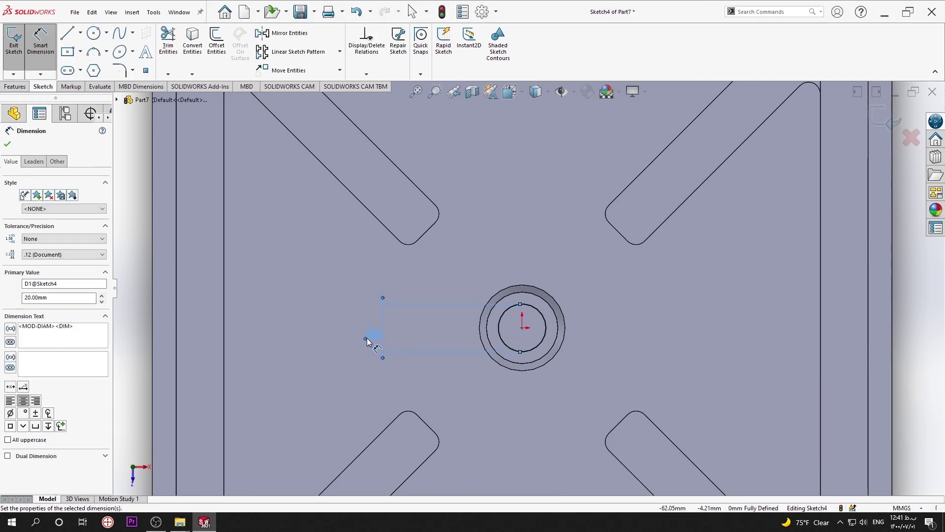
{"action": "left_click", "coordinate": [8, 144]}
Step: Extrude-cut the 20 mm circle Through All to open the hole through the tray
{"action": "left_click", "coordinate": [16, 86]}
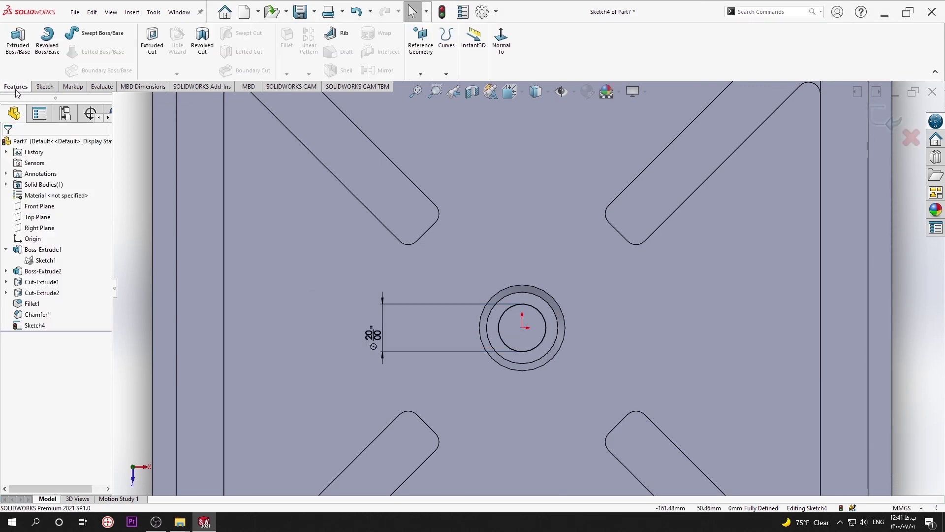
{"action": "left_click", "coordinate": [159, 56]}
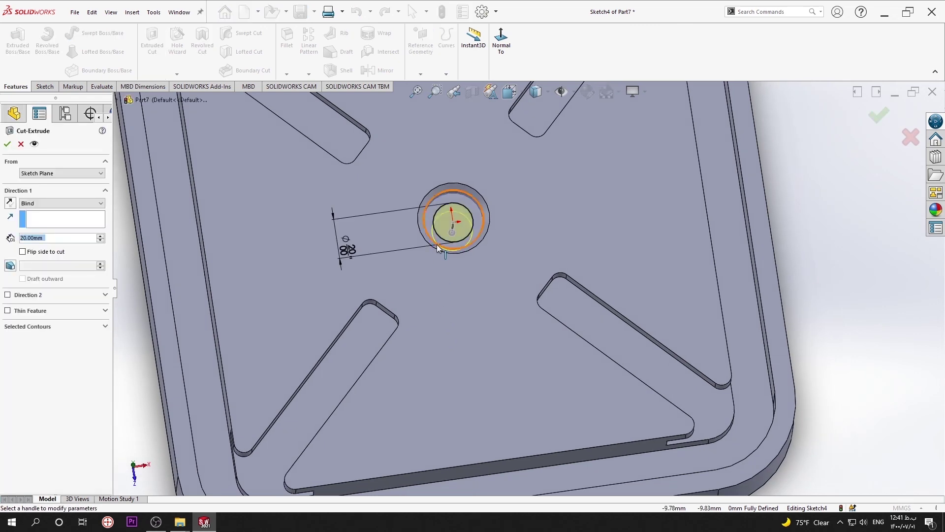
{"action": "left_click", "coordinate": [56, 203]}
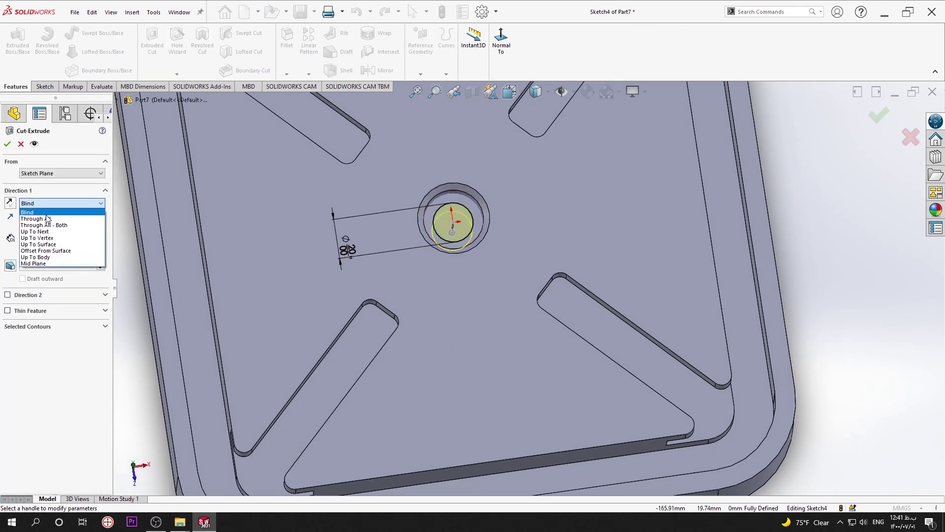
{"action": "left_click", "coordinate": [47, 218]}
{"action": "key", "text": "f"}
{"action": "middle_click_drag", "start_coordinate": [321, 403], "coordinate": [371, 329]}
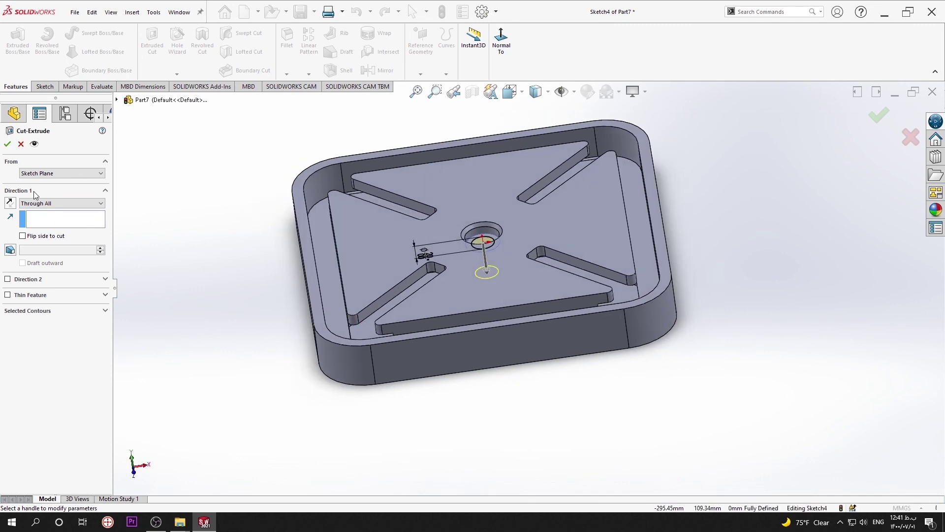
{"action": "left_click", "coordinate": [11, 144]}
{"action": "mouse_move", "coordinate": [517, 246]}
{"action": "middle_mouse_down"}
{"action": "mouse_move", "coordinate": [495, 376]}
{"action": "mouse_move", "coordinate": [489, 338]}
{"action": "mouse_move", "coordinate": [506, 327]}
{"action": "mouse_move", "coordinate": [518, 271]}
{"action": "mouse_move", "coordinate": [395, 289]}
{"action": "mouse_move", "coordinate": [393, 346]}
{"action": "mouse_move", "coordinate": [338, 277]}
{"action": "middle_mouse_up"}
{"action": "scroll", "coordinate": [518, 271], "scroll_direction": "up", "scroll_amount": 3}
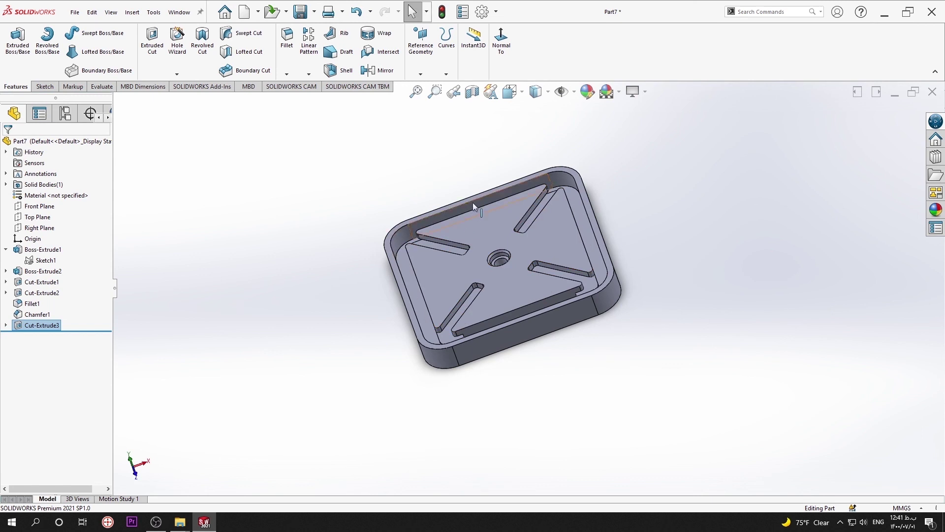
Step: Save the part as '4' in D:\solid works project\Pillar Drill
{"action": "left_click", "coordinate": [300, 12]}
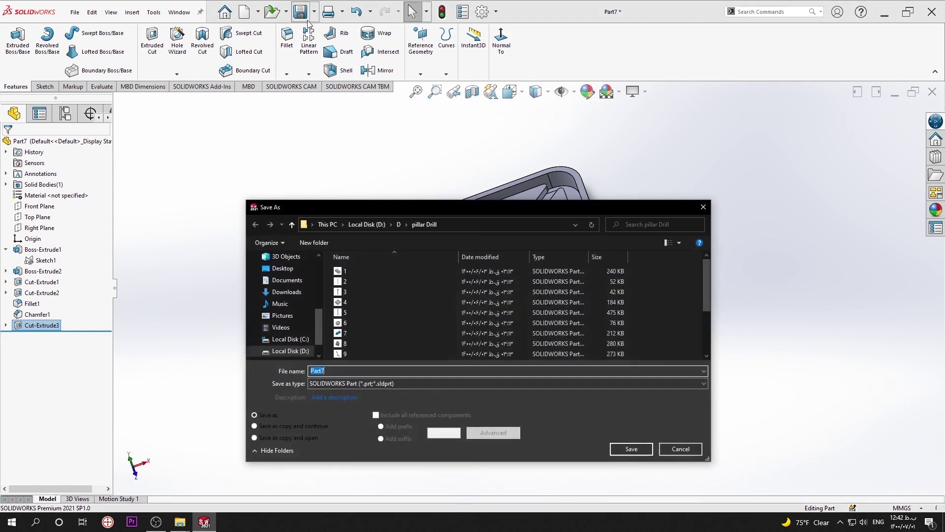
{"action": "left_click", "coordinate": [292, 225]}
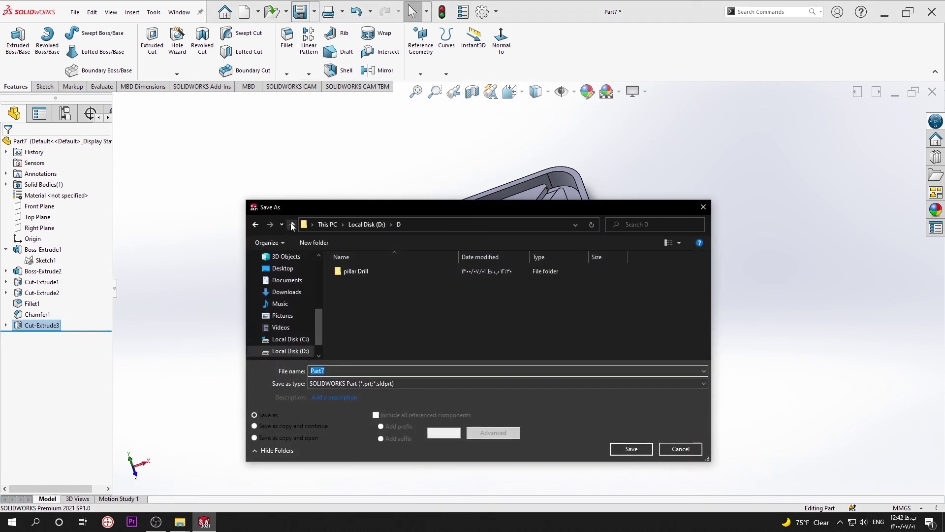
{"action": "left_click", "coordinate": [292, 225]}
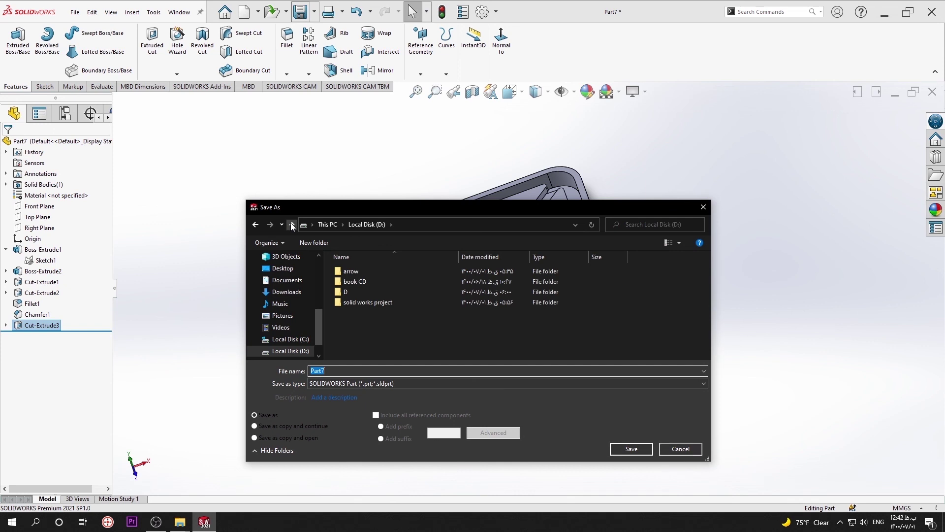
{"action": "double_click", "coordinate": [339, 302]}
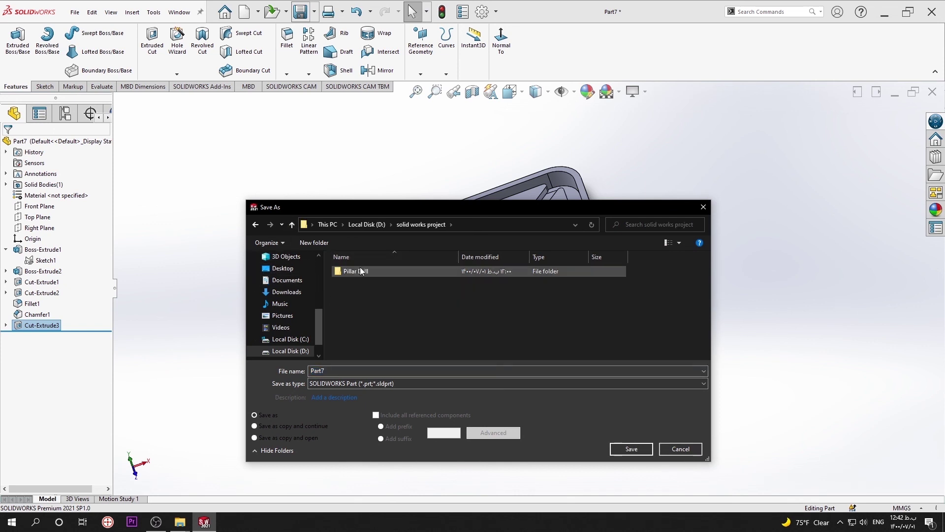
{"action": "double_click", "coordinate": [359, 270]}
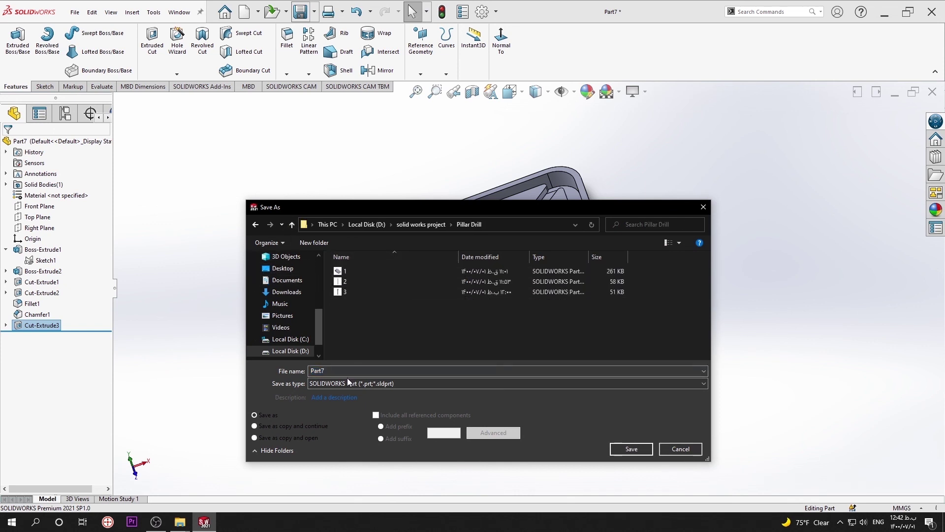
{"action": "left_click", "coordinate": [289, 373]}
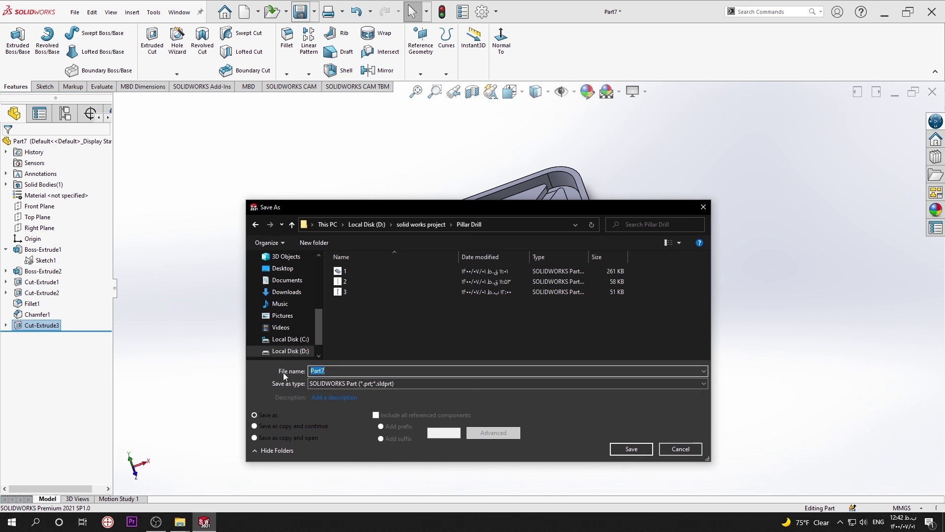
{"action": "type", "text": "4"}
{"action": "key", "text": "Return"}
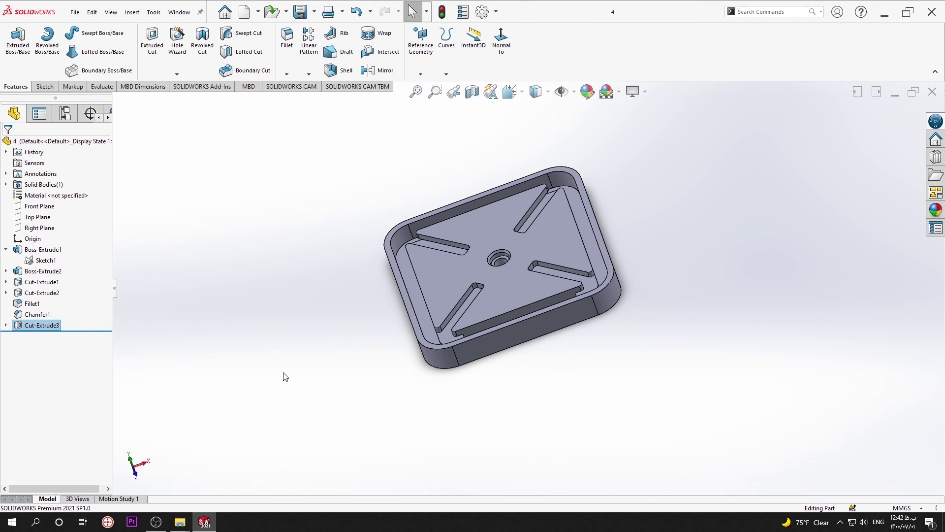
Step: Look over the finished tray, then close the saved part 4 document
{"action": "middle_click_drag", "start_coordinate": [301, 362], "coordinate": [401, 436]}
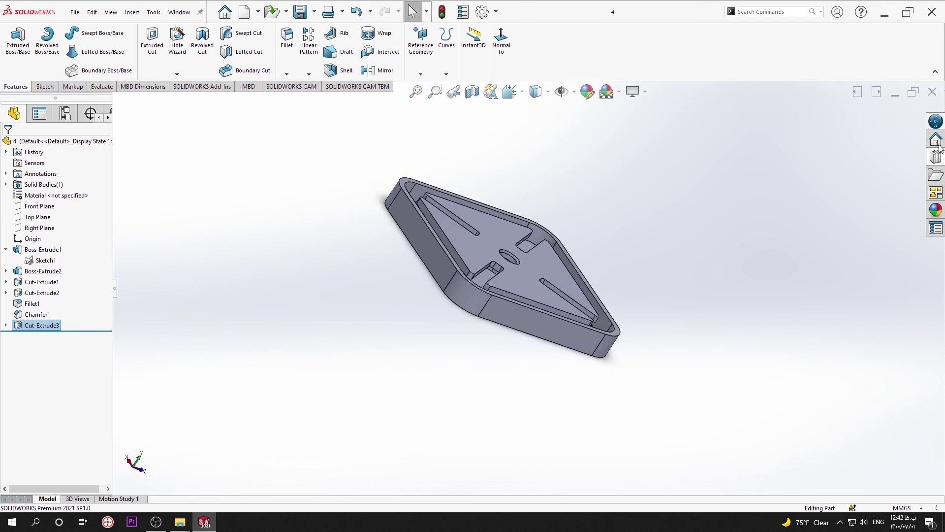
{"action": "left_click", "coordinate": [933, 92]}
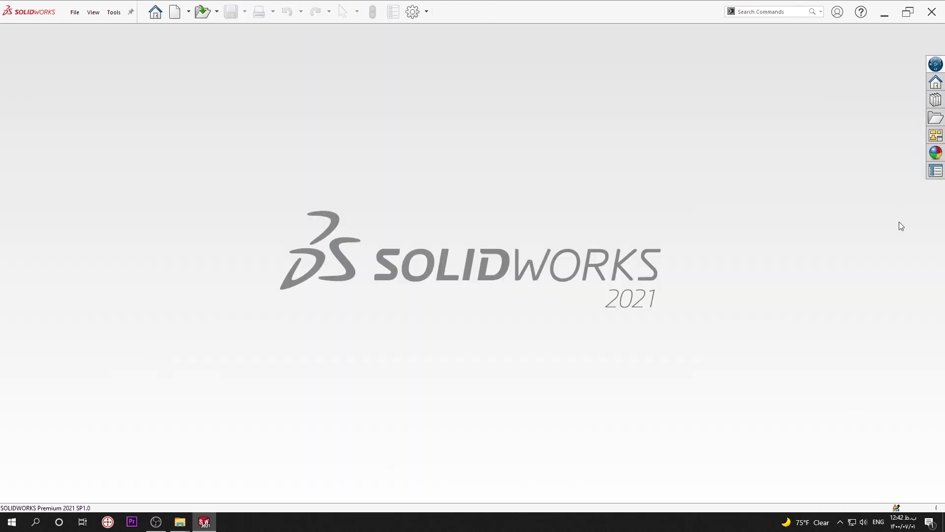